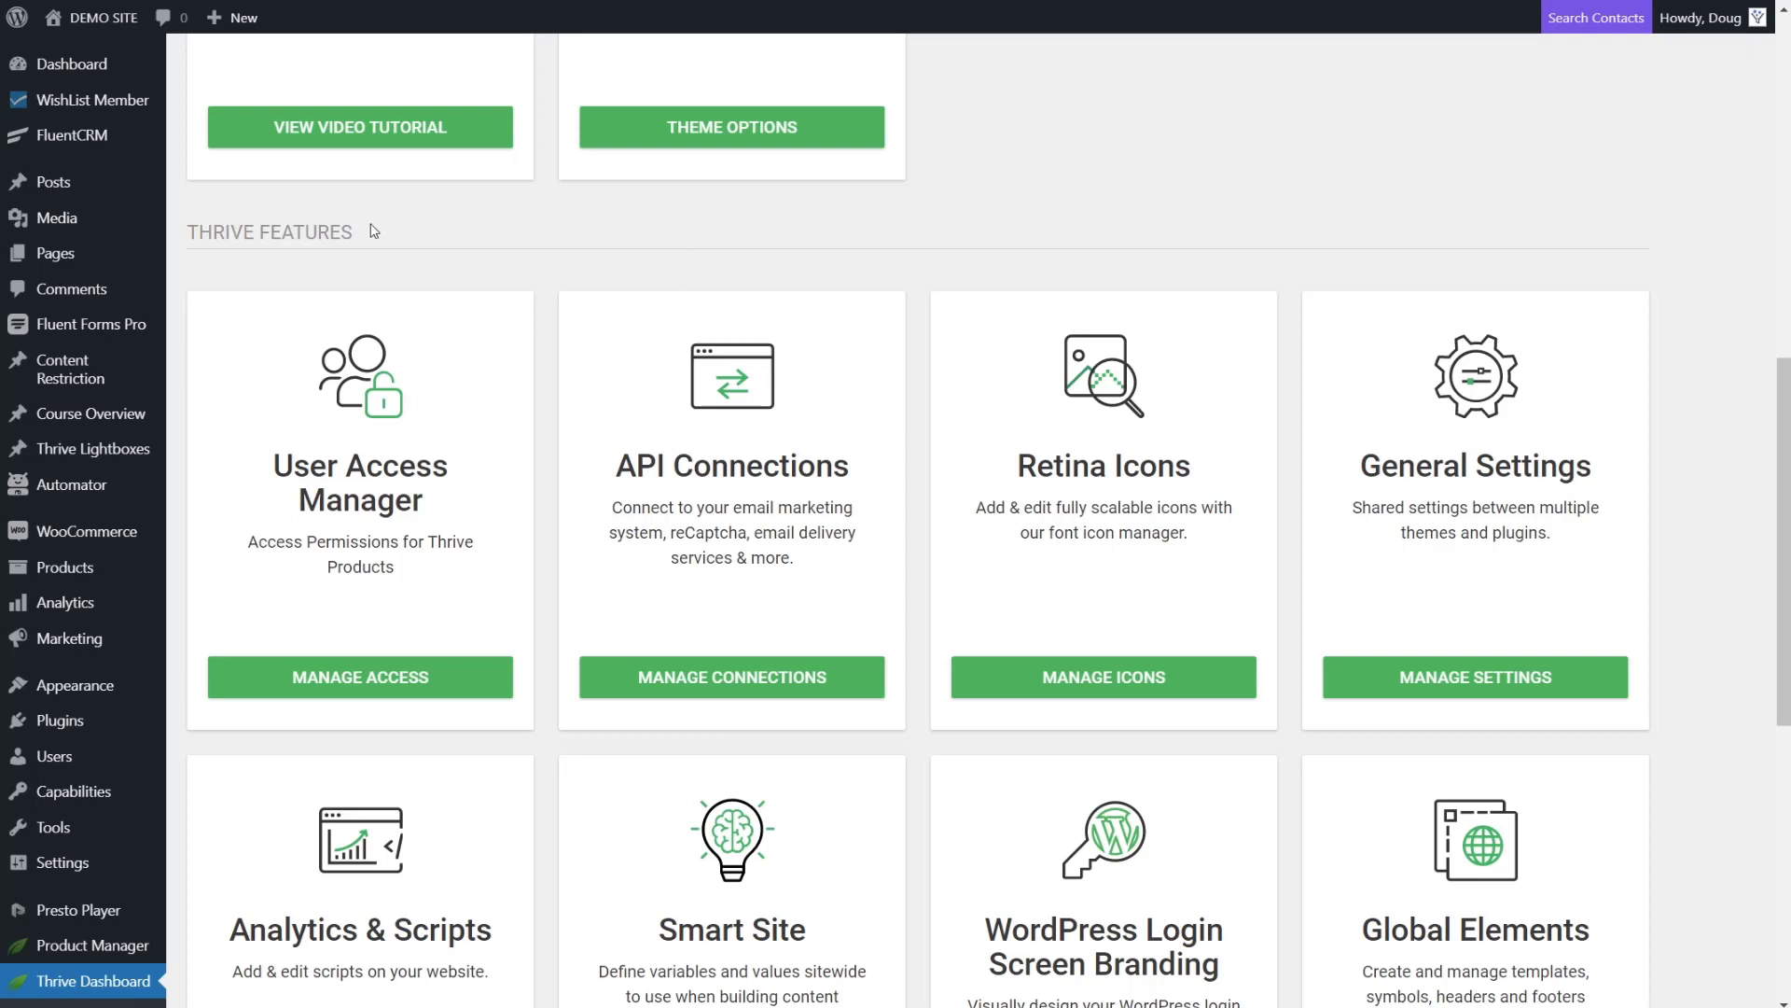
Open Manage Connections on the API Connections card under Thrive Features
scroll(606, 450, "down", 1)
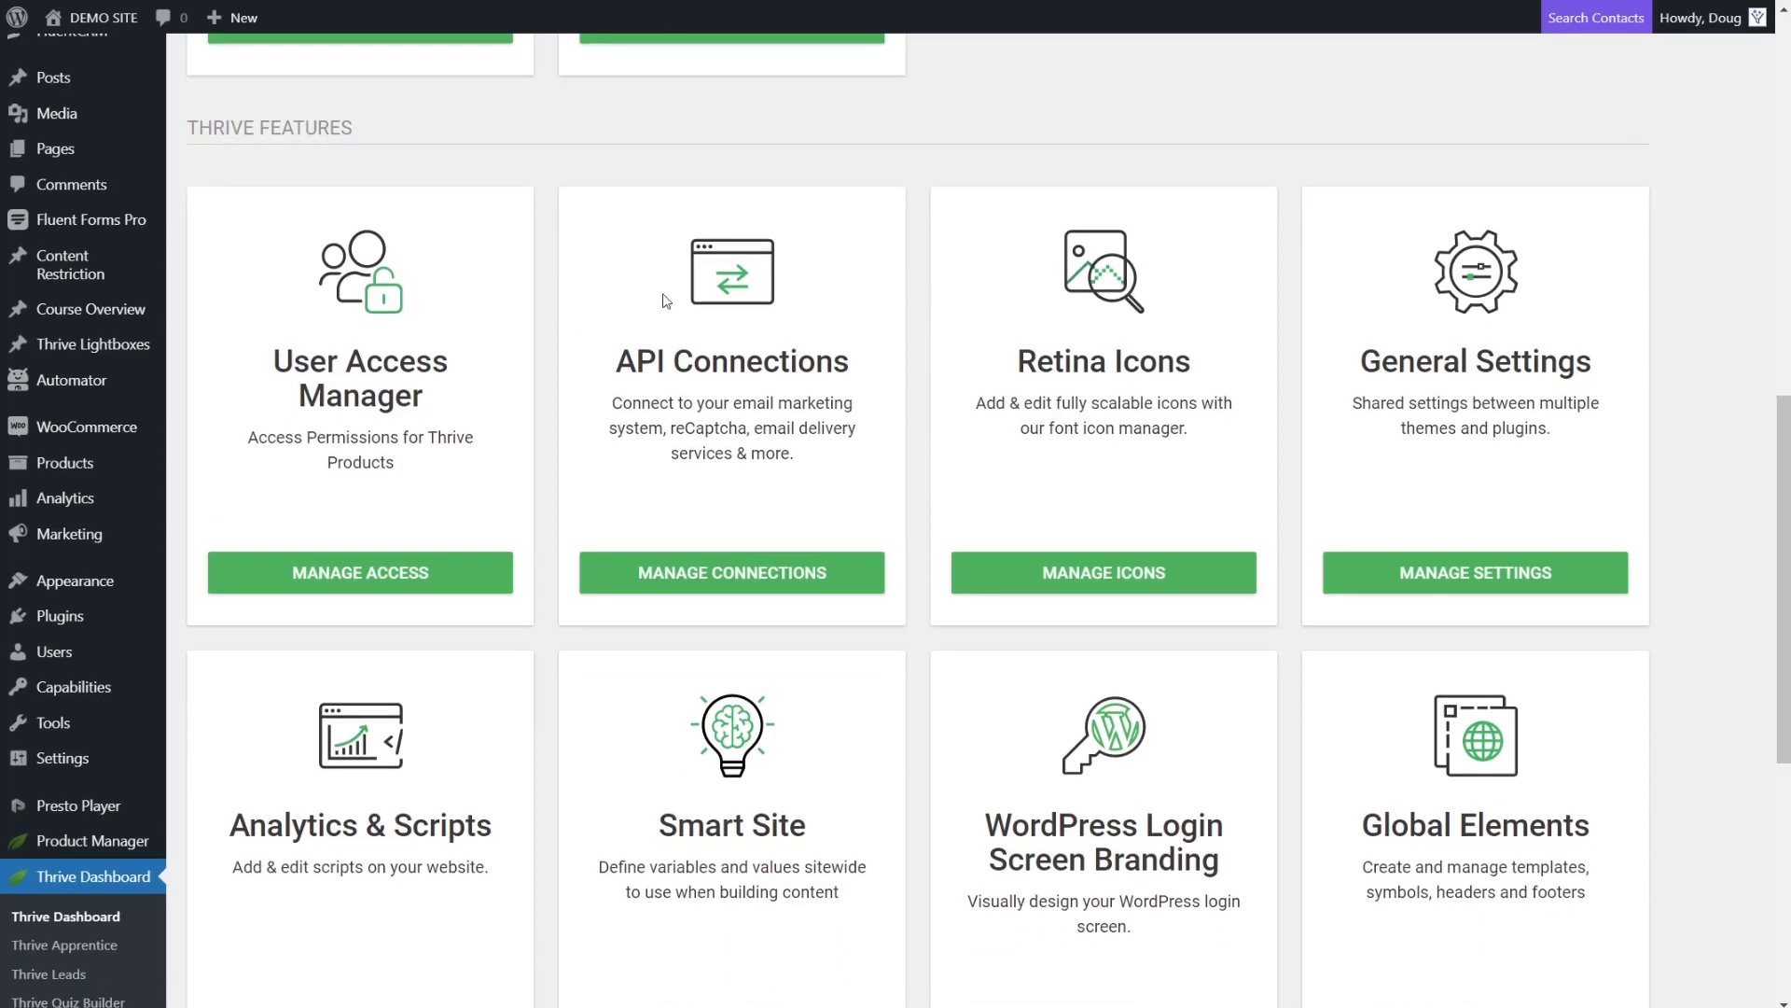
left_click(720, 574)
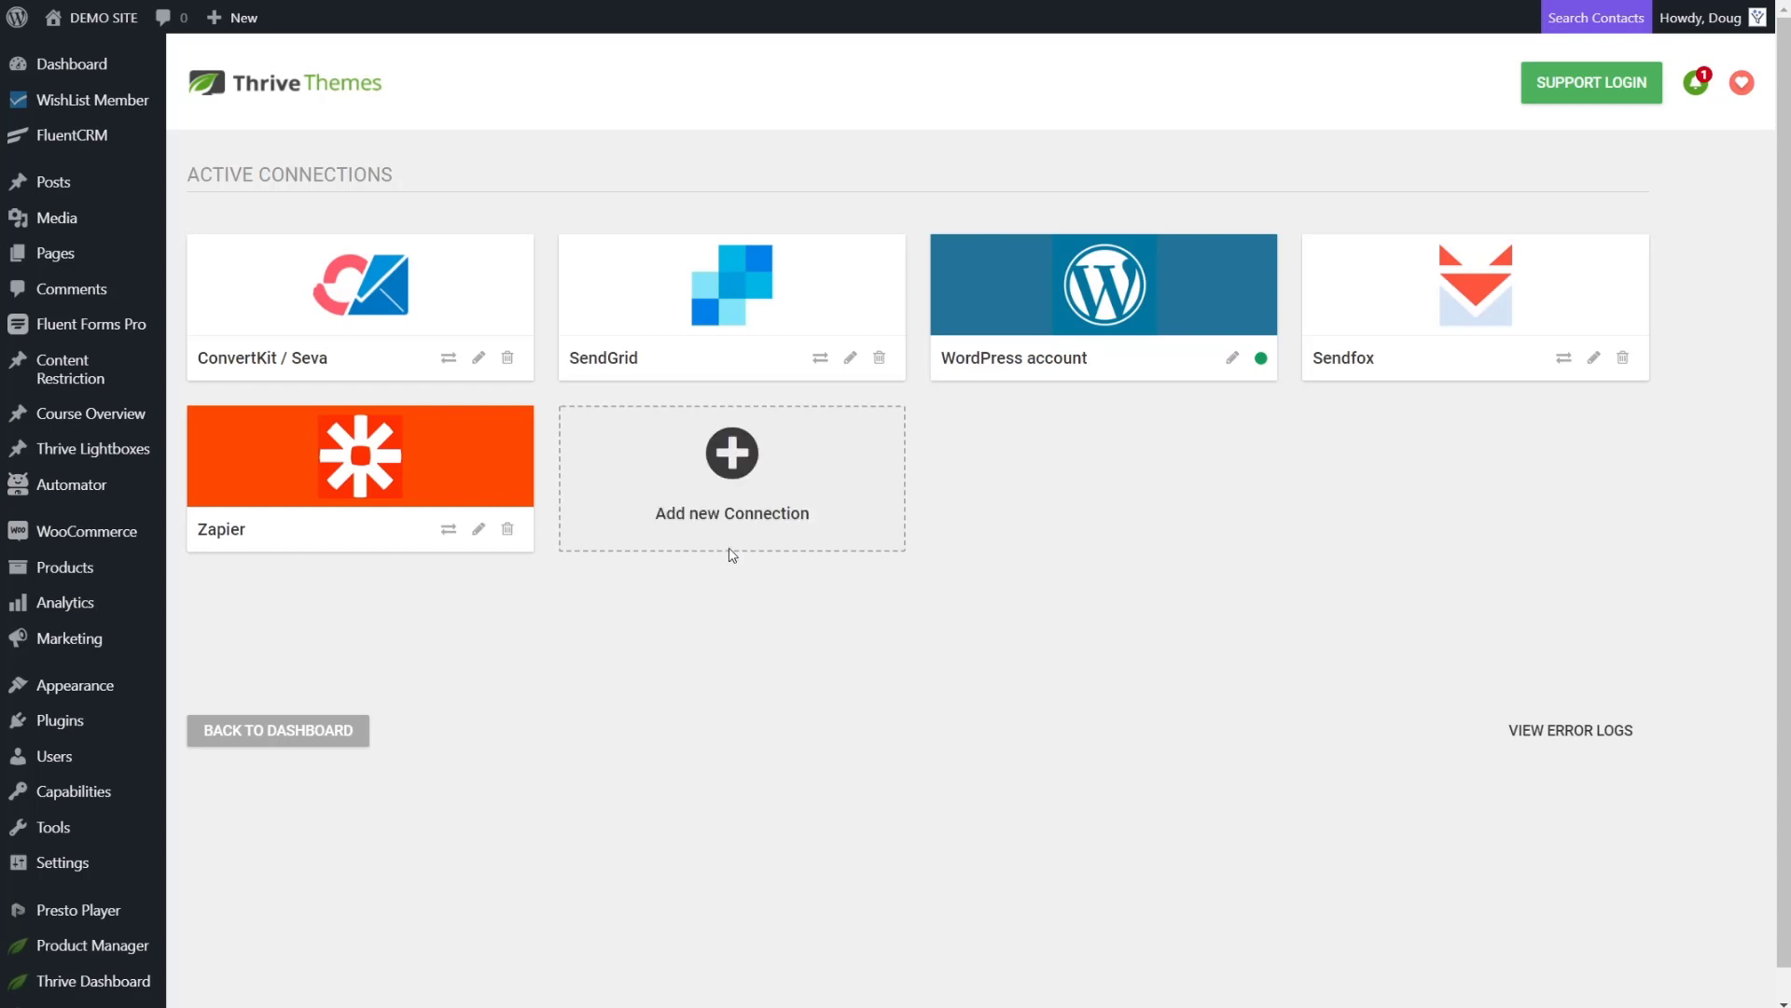
Add a new FluentCRM API connection, found by searching 'flue', and connect it
left_click(741, 486)
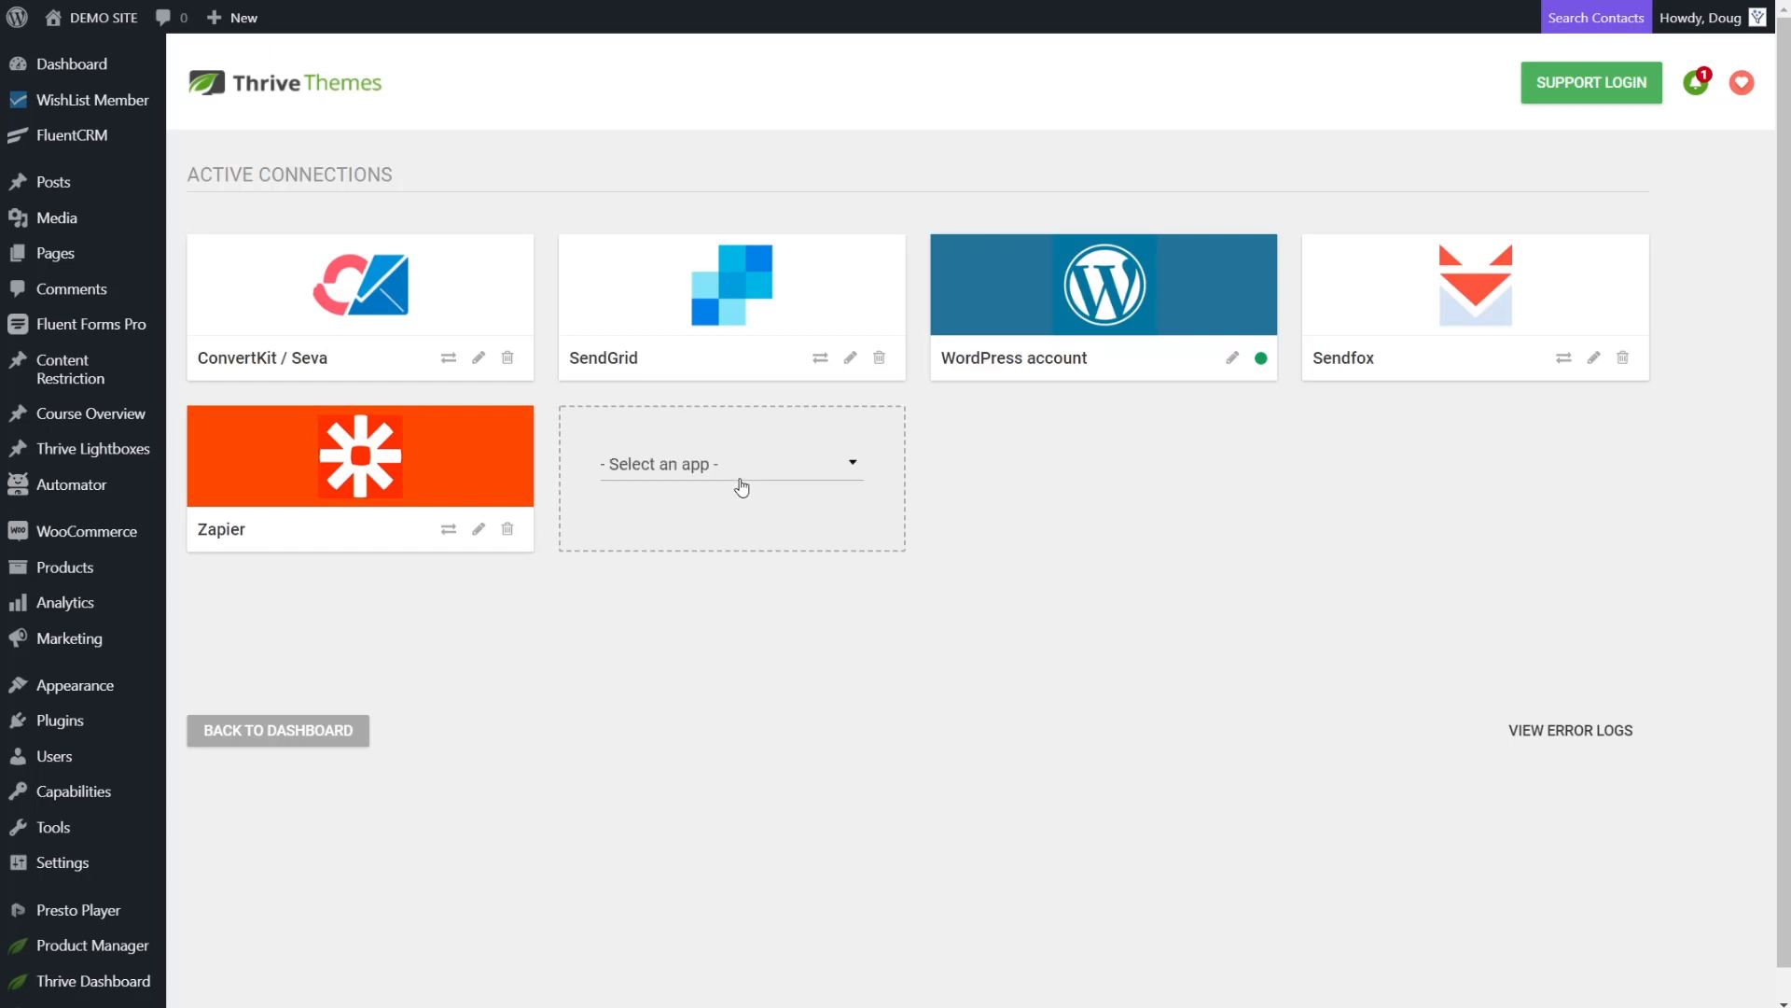
left_click(647, 471)
type("fluent")
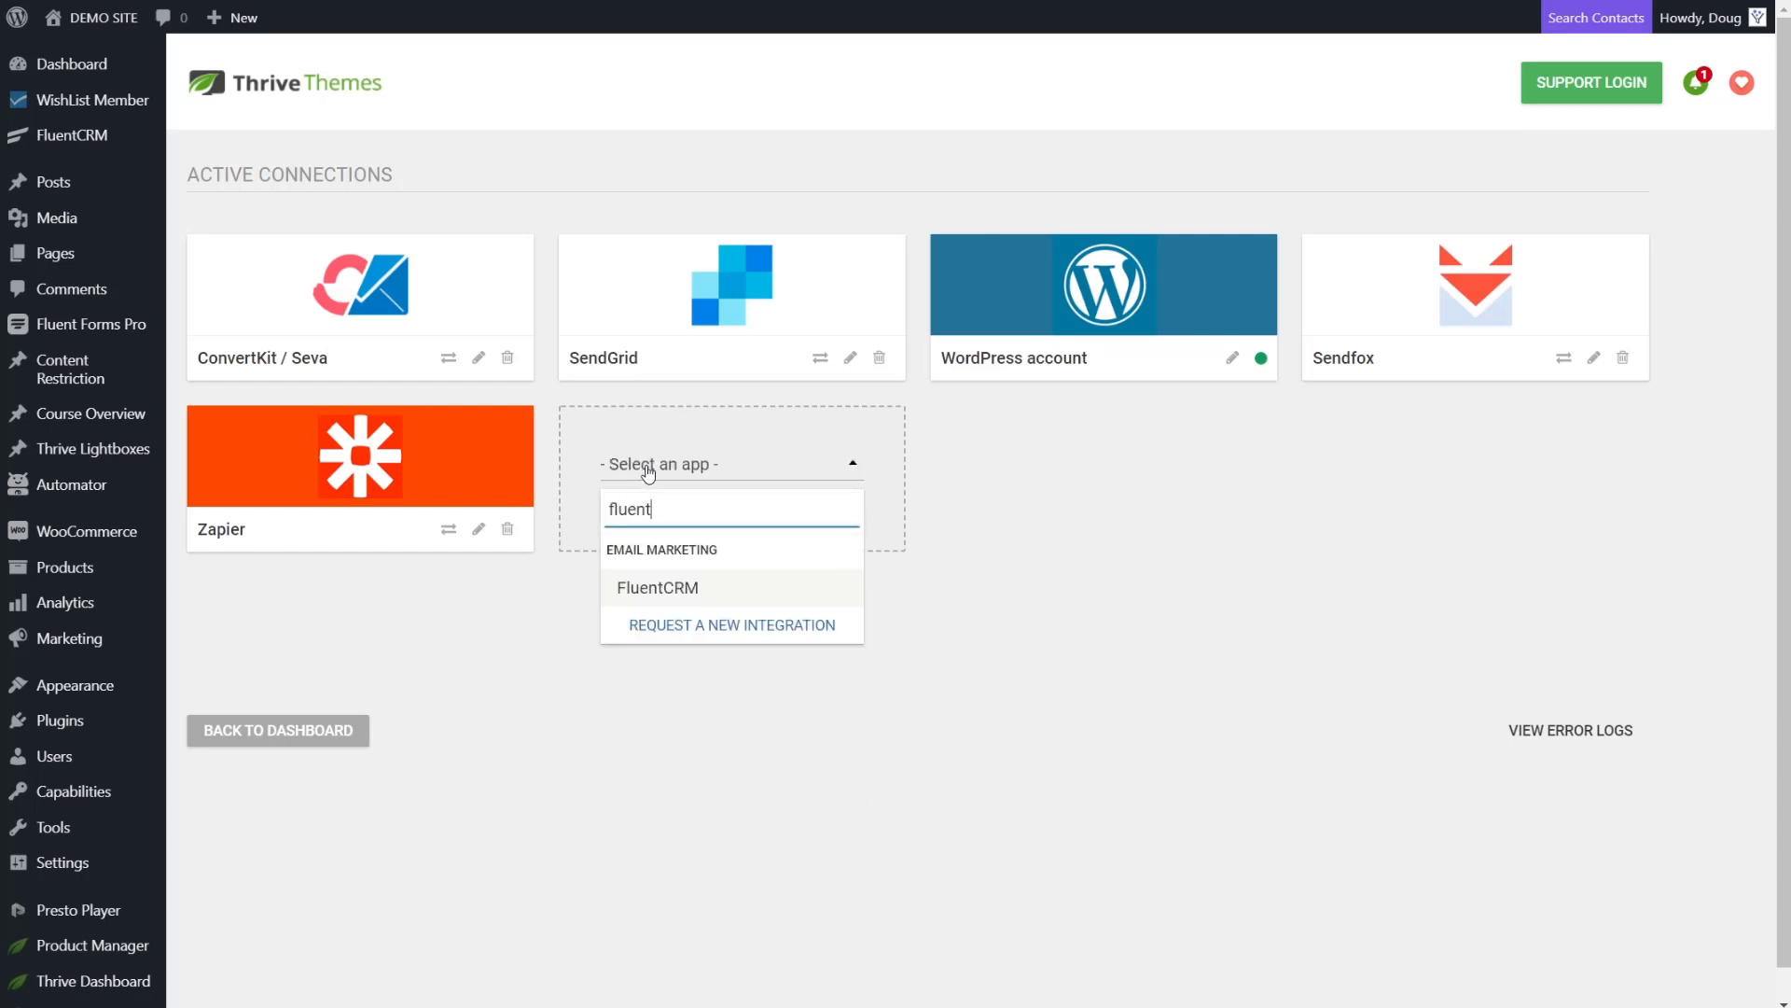
left_click(665, 586)
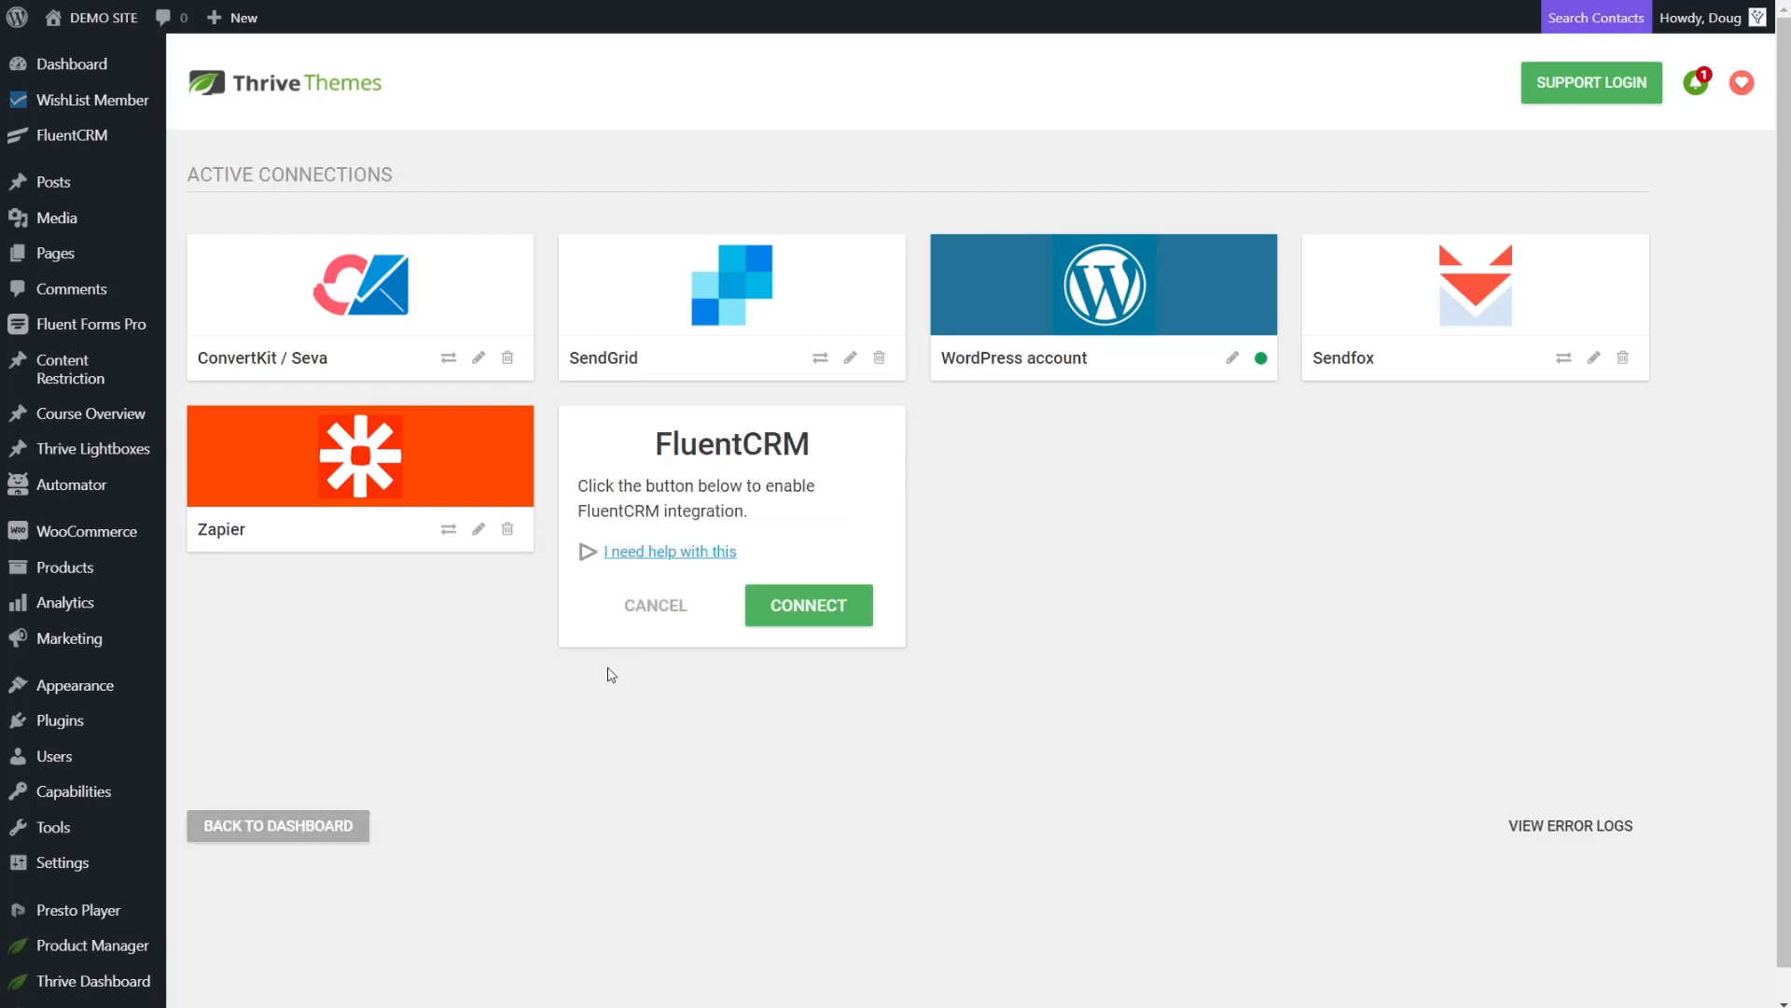
left_click(835, 625)
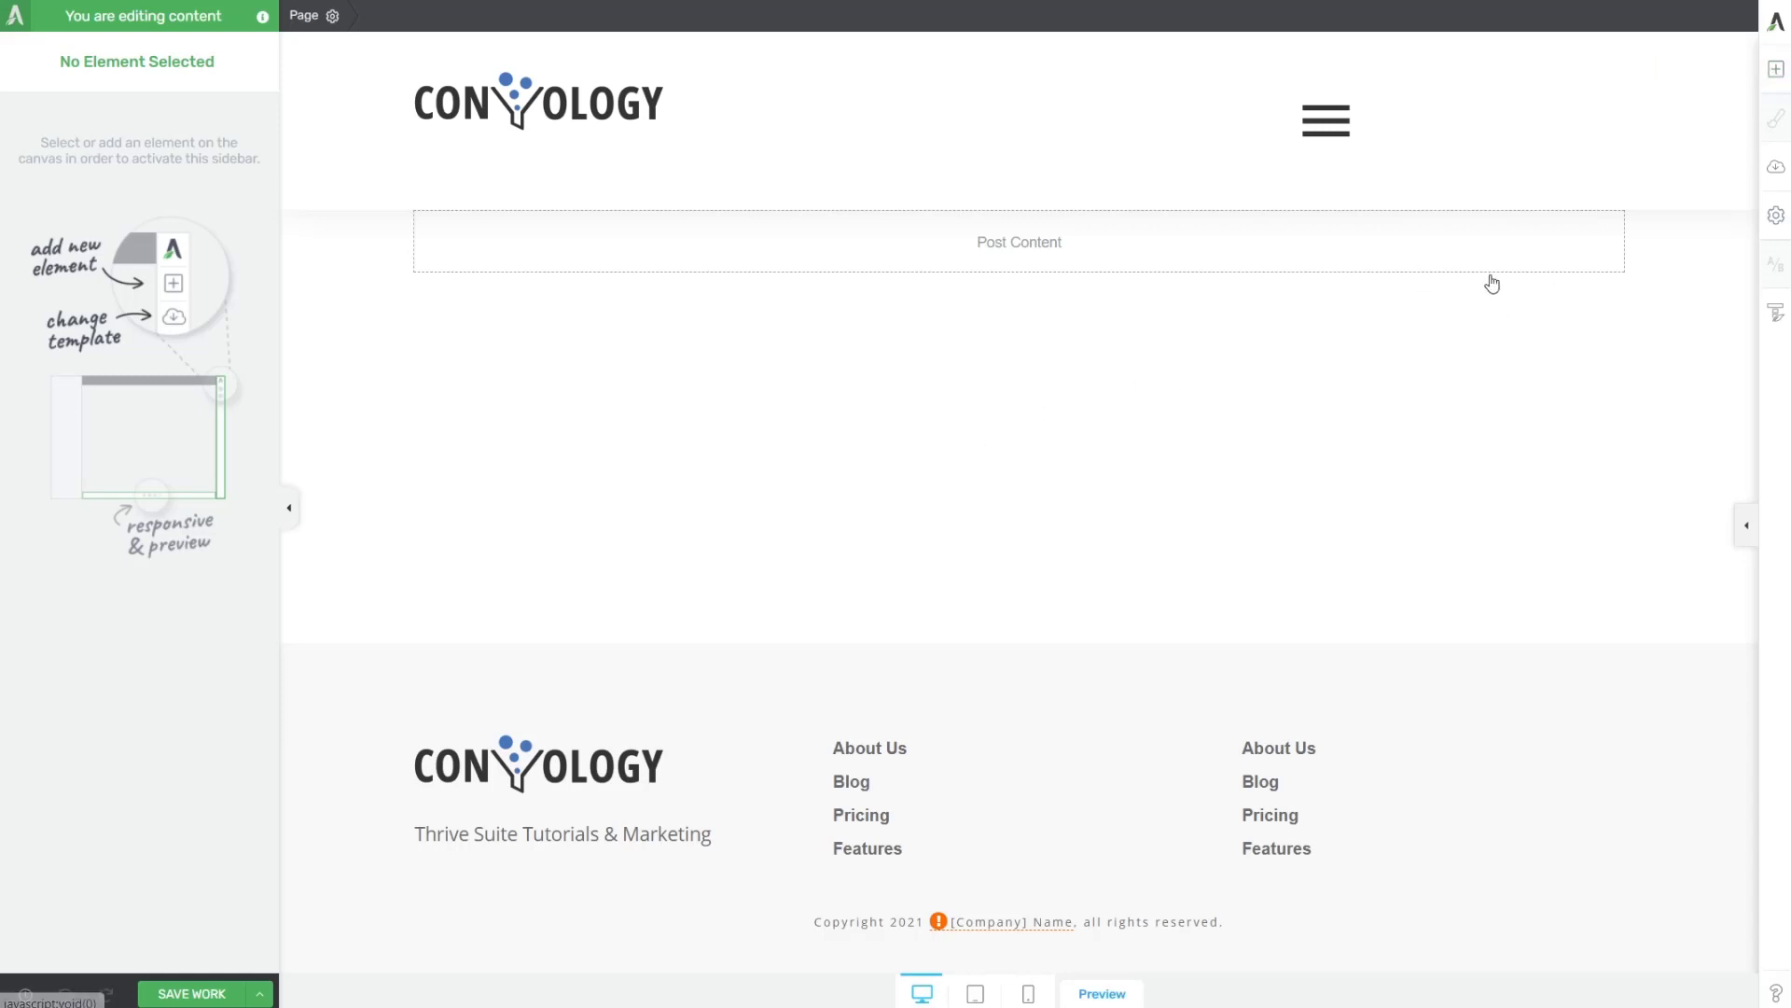
Drag a Lead Generation element into the post content and apply the Opt-in Form 01 template
left_click(1776, 81)
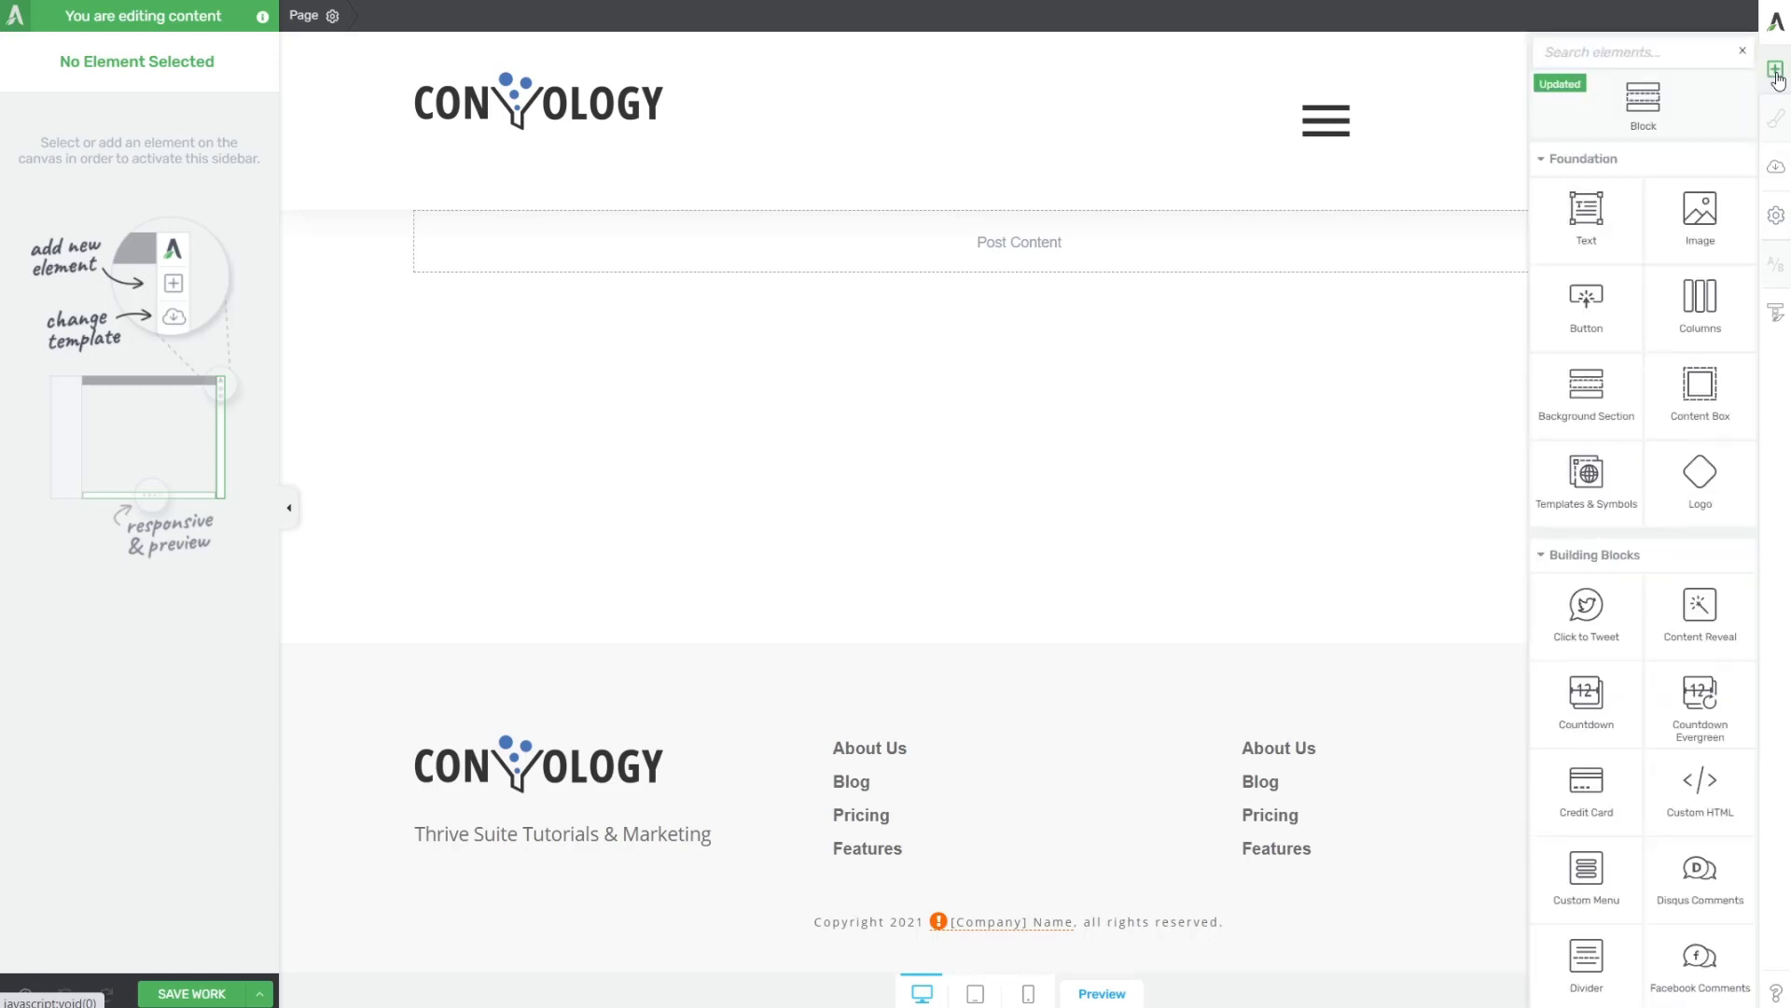
type("lead")
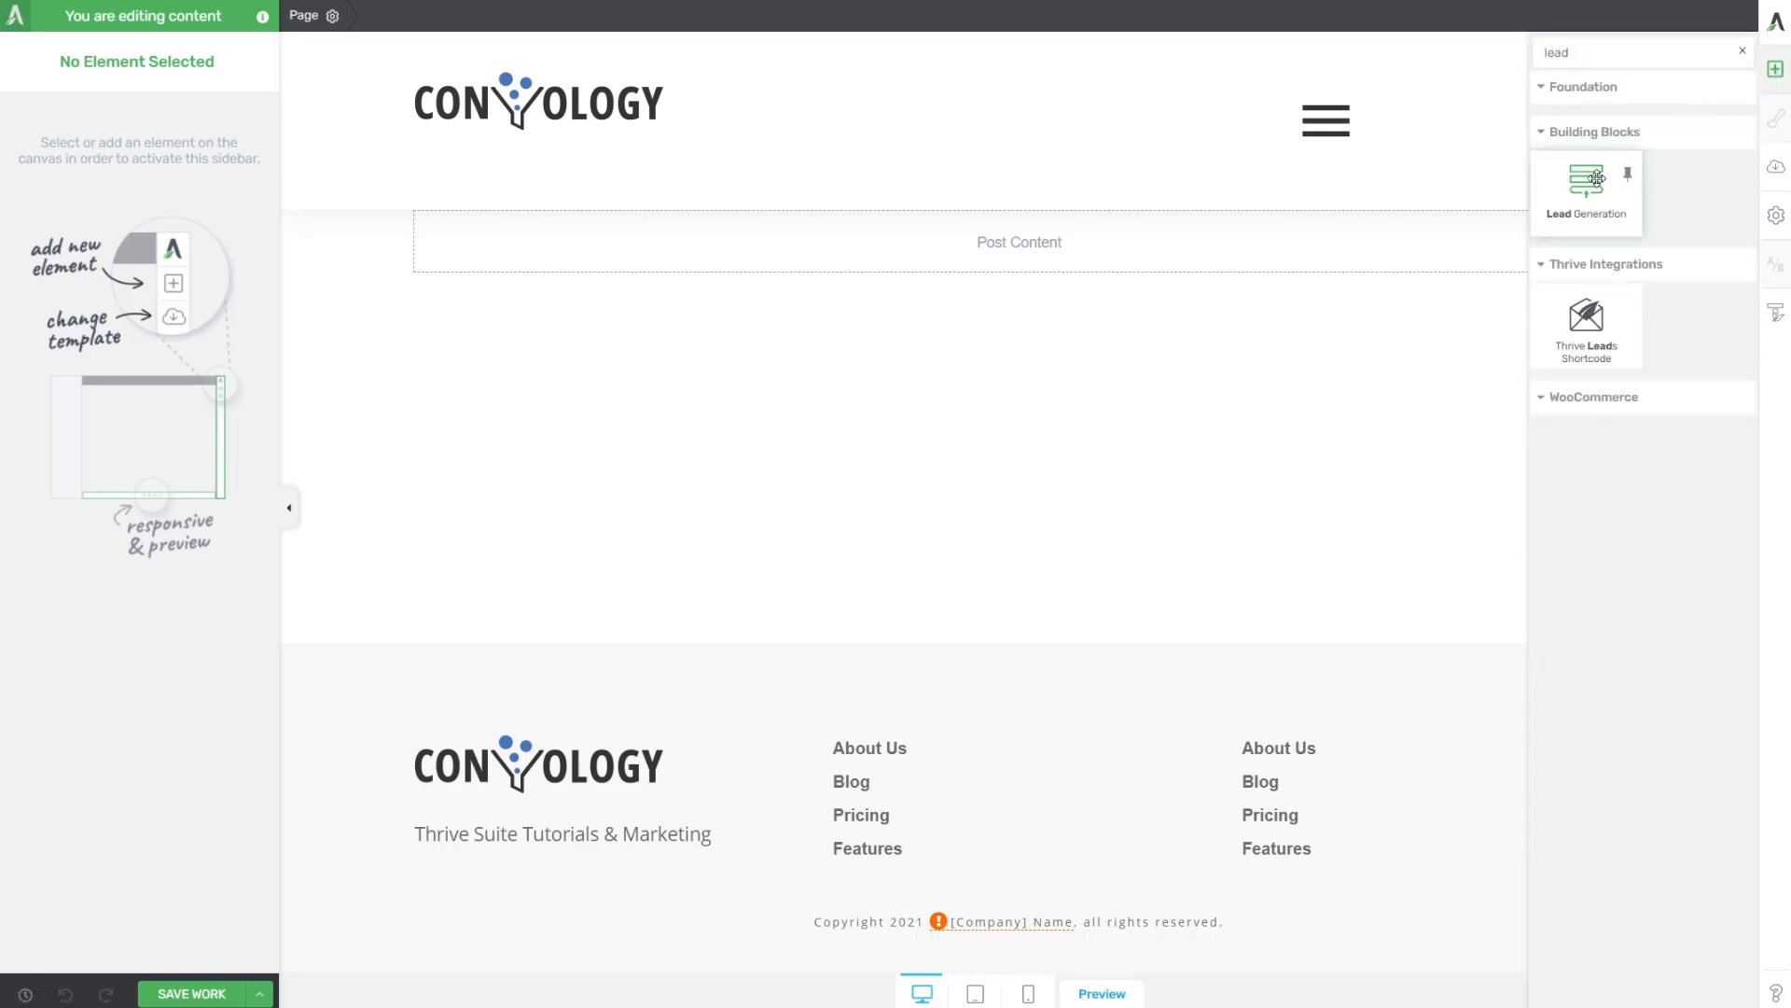
left_click_drag(1597, 180, 1044, 292)
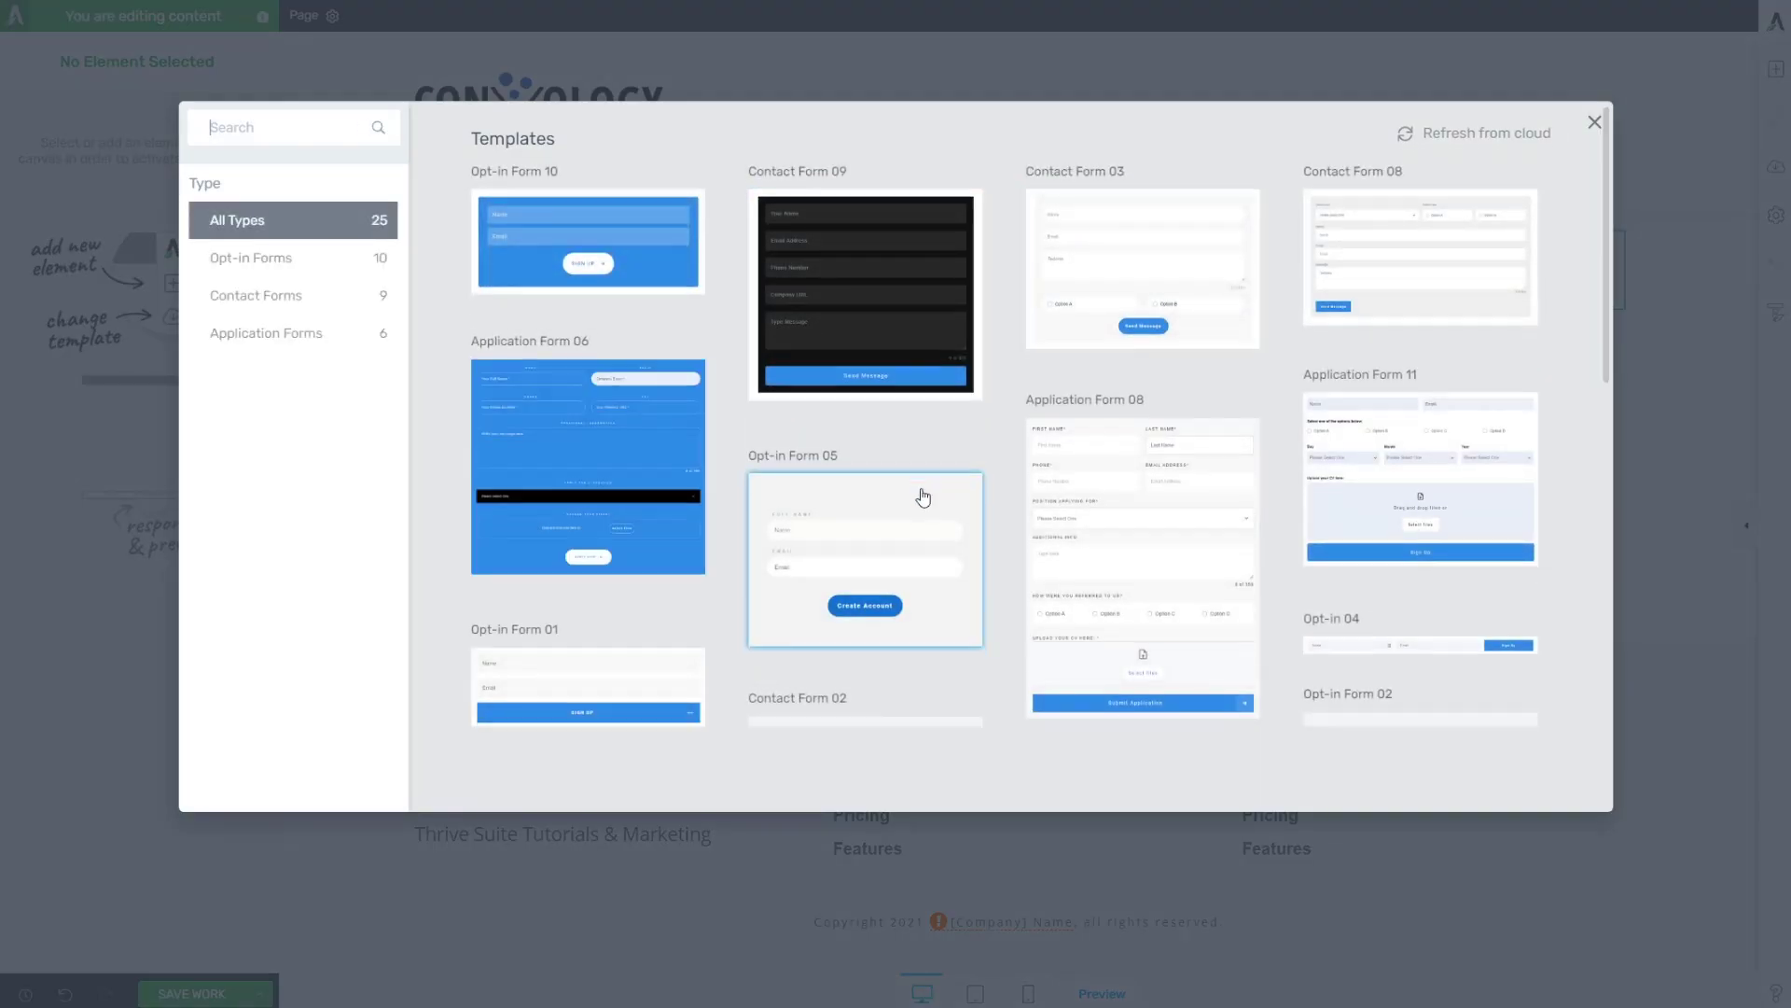
scroll(924, 485, "down", 4)
left_click(625, 280)
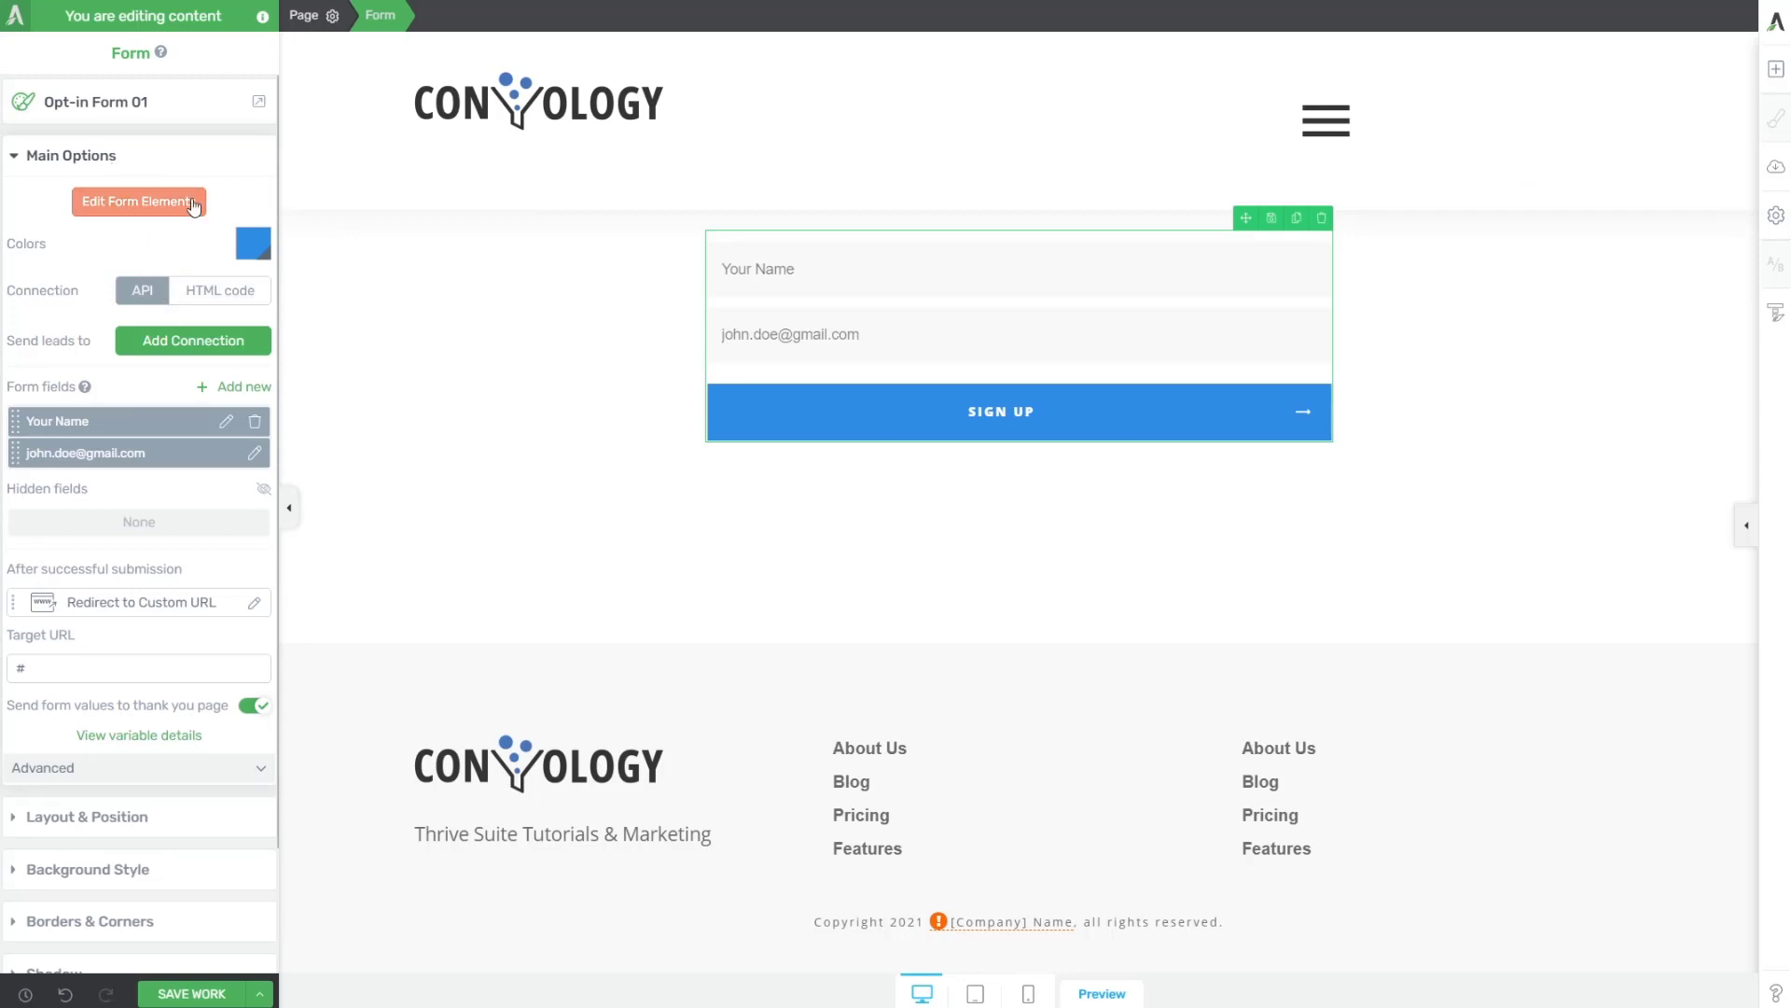
Connect the form to FluentCRM with Main List as the mailing list and apply
left_click(163, 343)
left_click(132, 411)
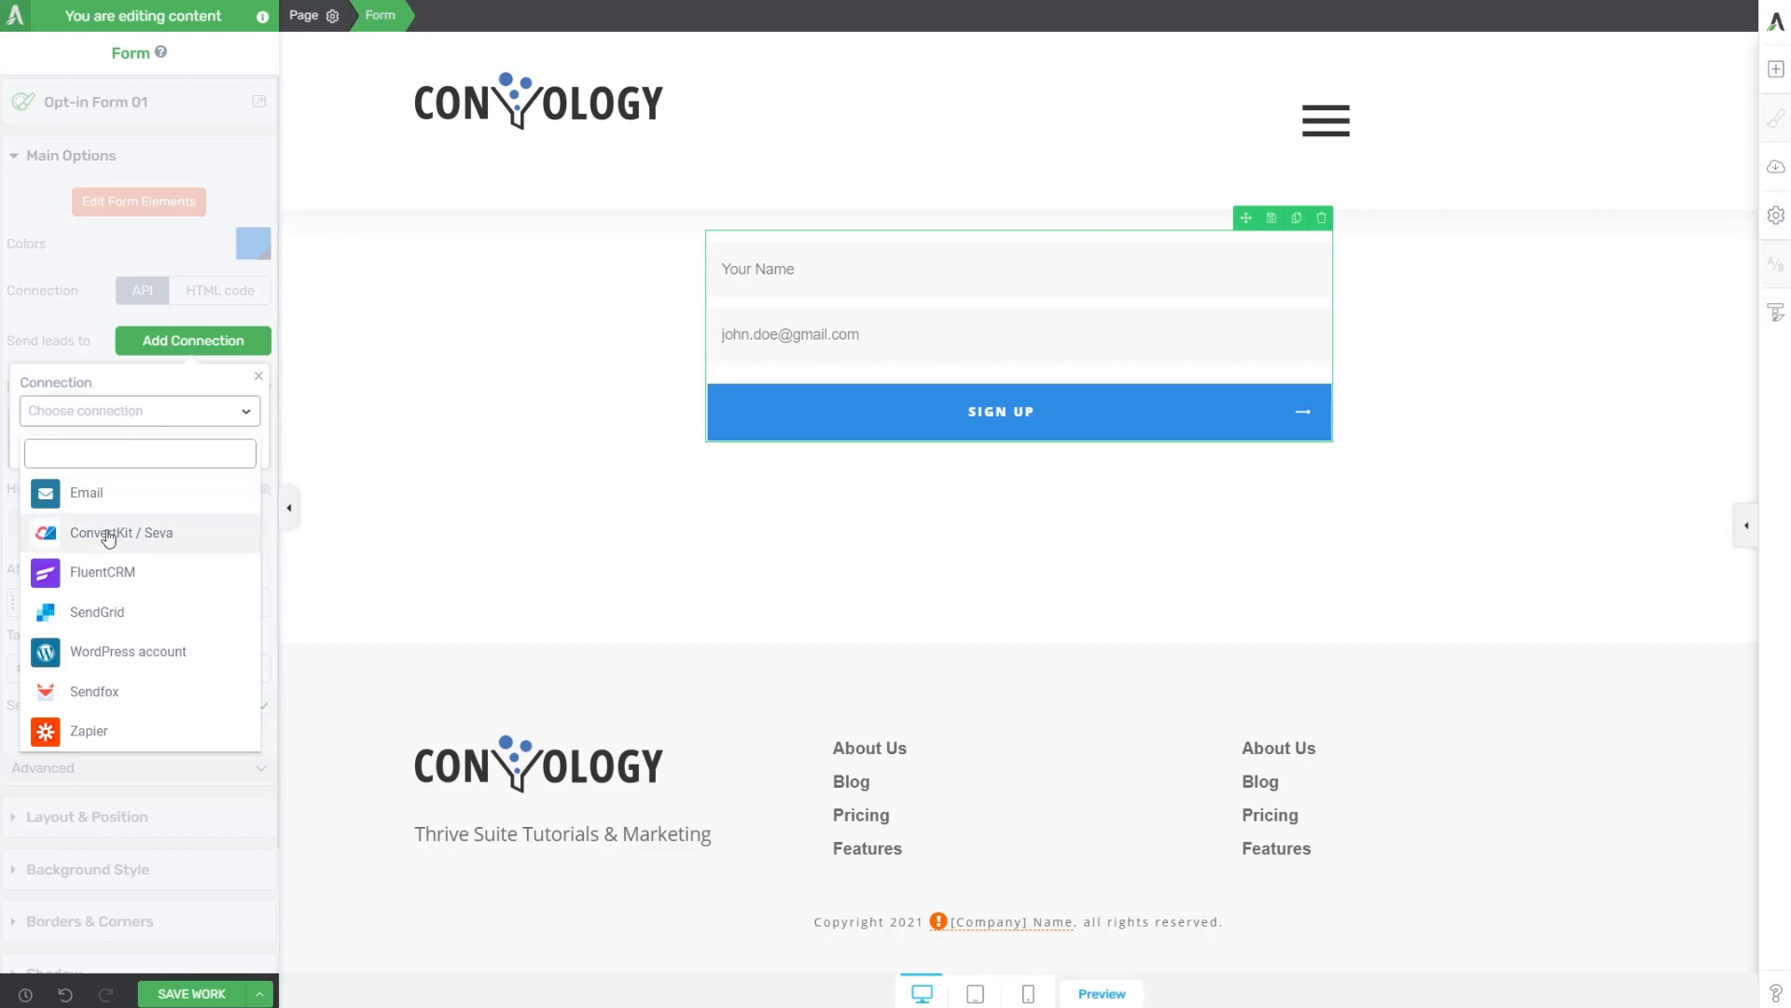
left_click(104, 573)
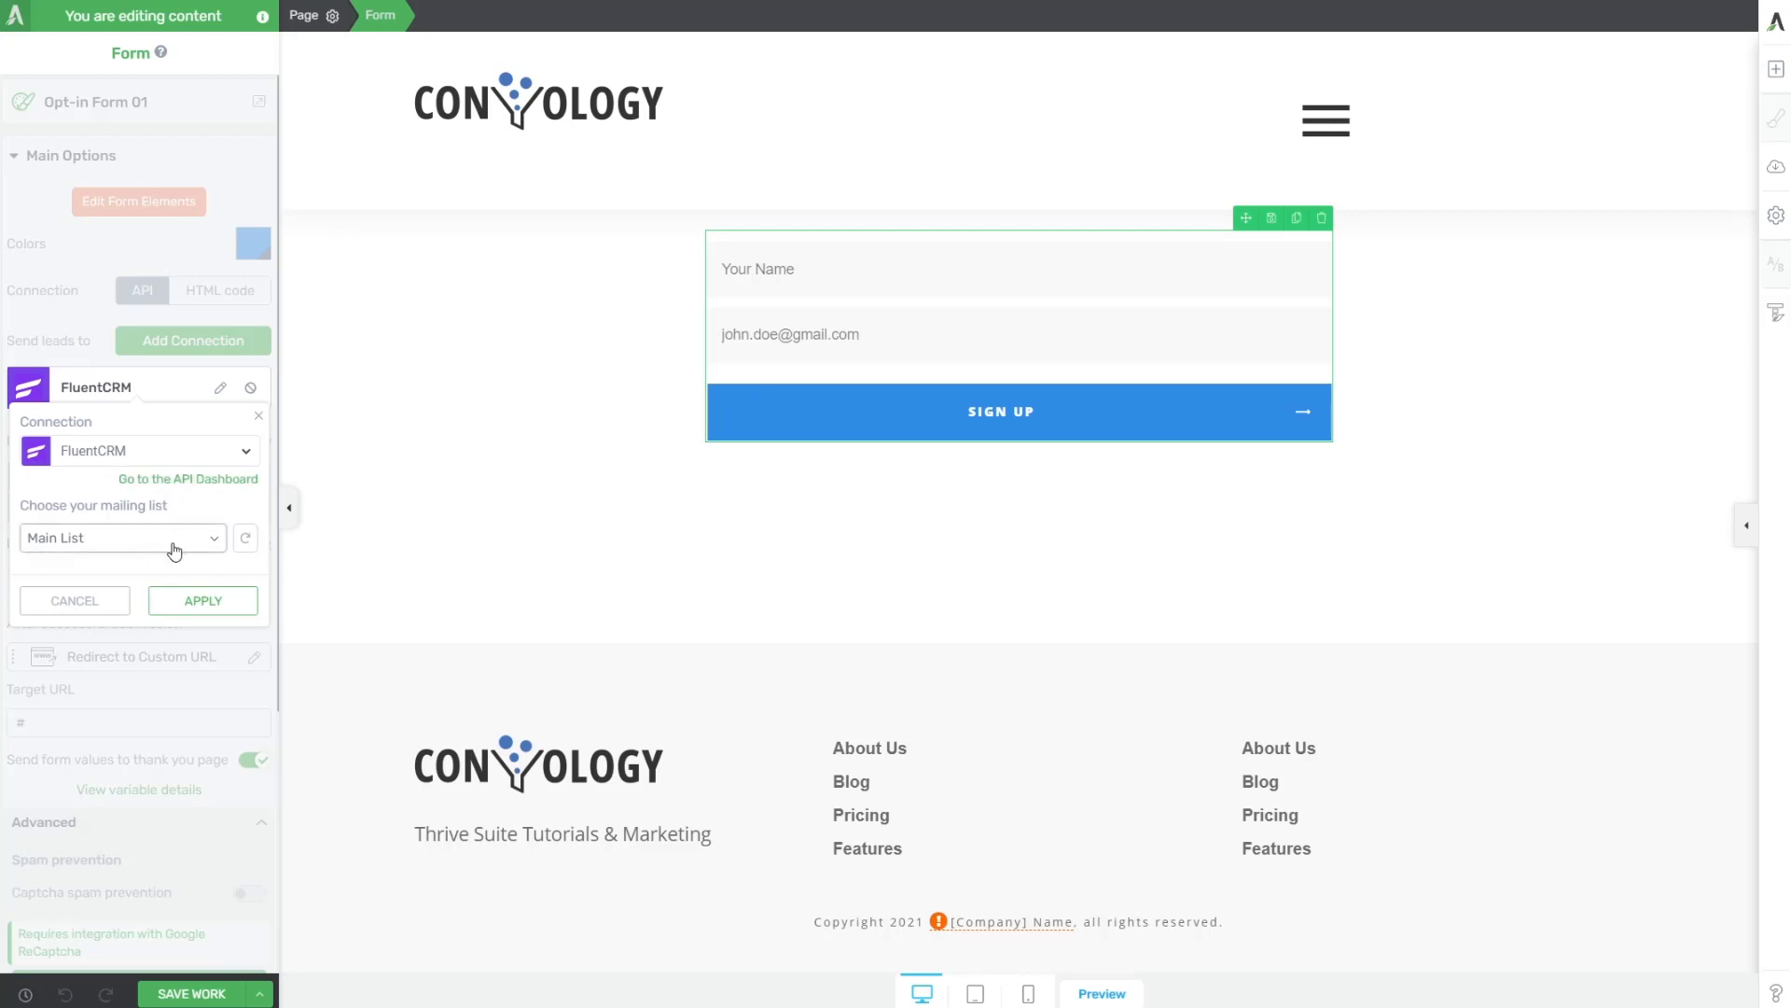
left_click(215, 539)
left_click(169, 539)
left_click(55, 542)
left_click(132, 563)
left_click(204, 602)
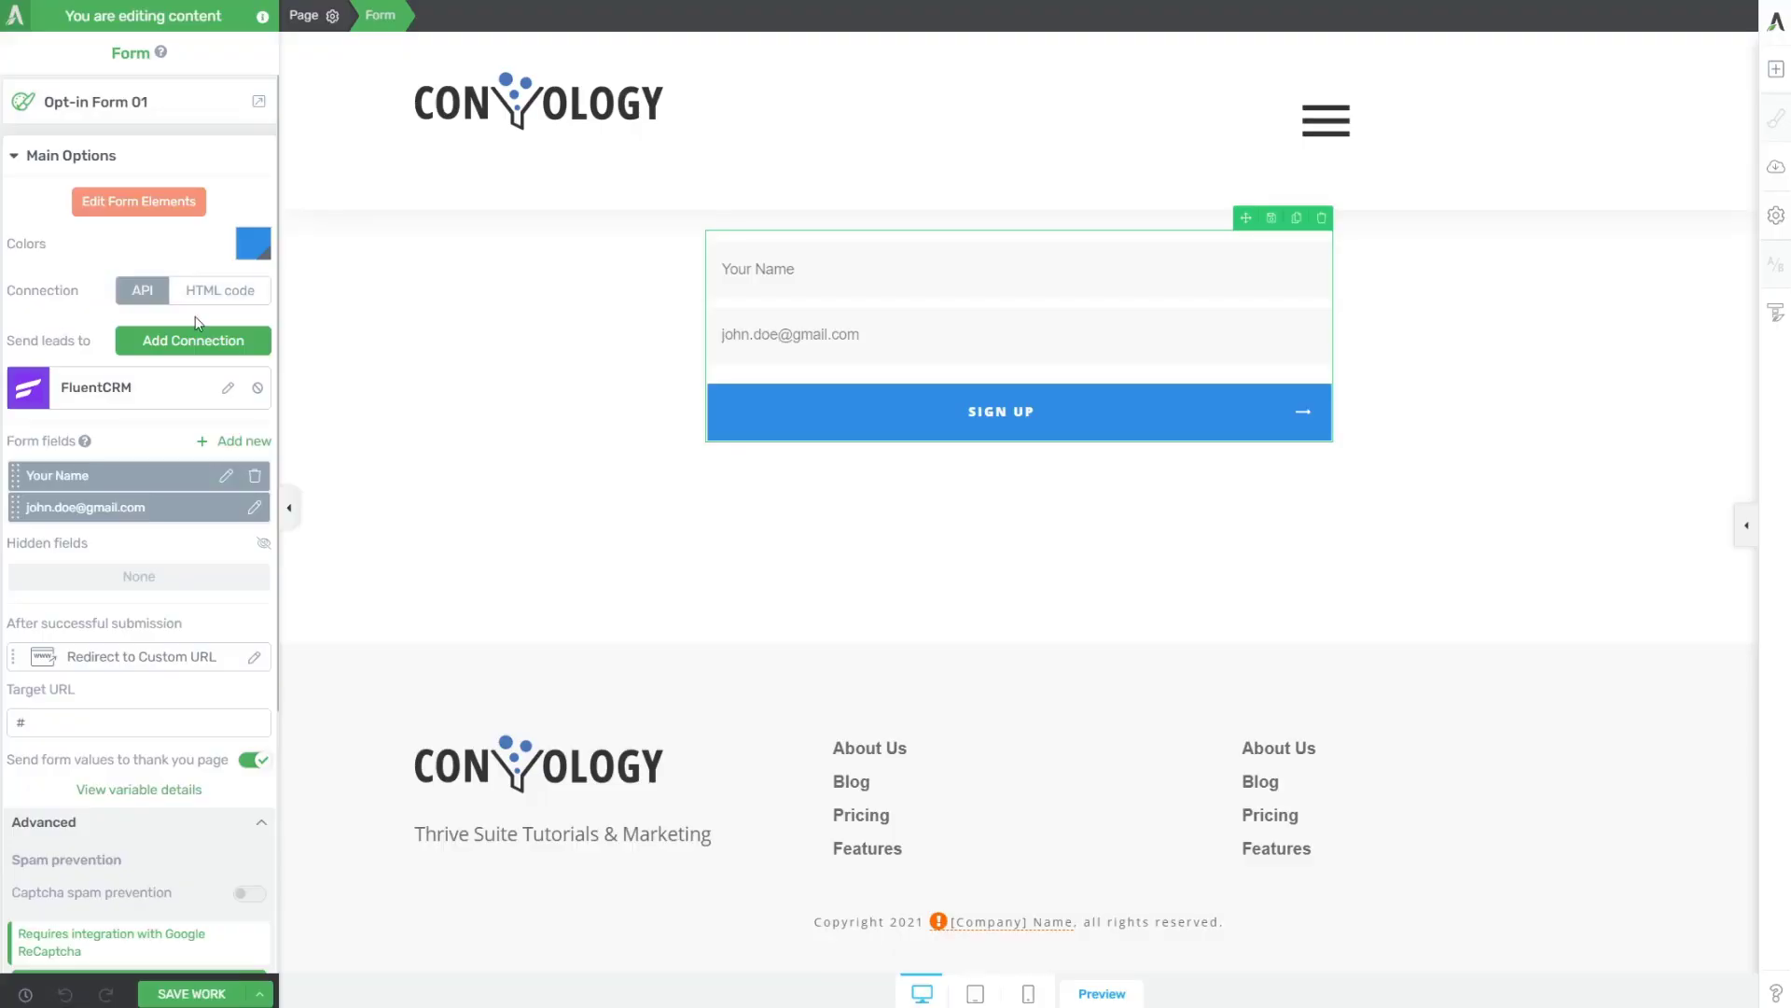
Add a WordPress account connection with the Subscriber role alongside FluentCRM
left_click(159, 342)
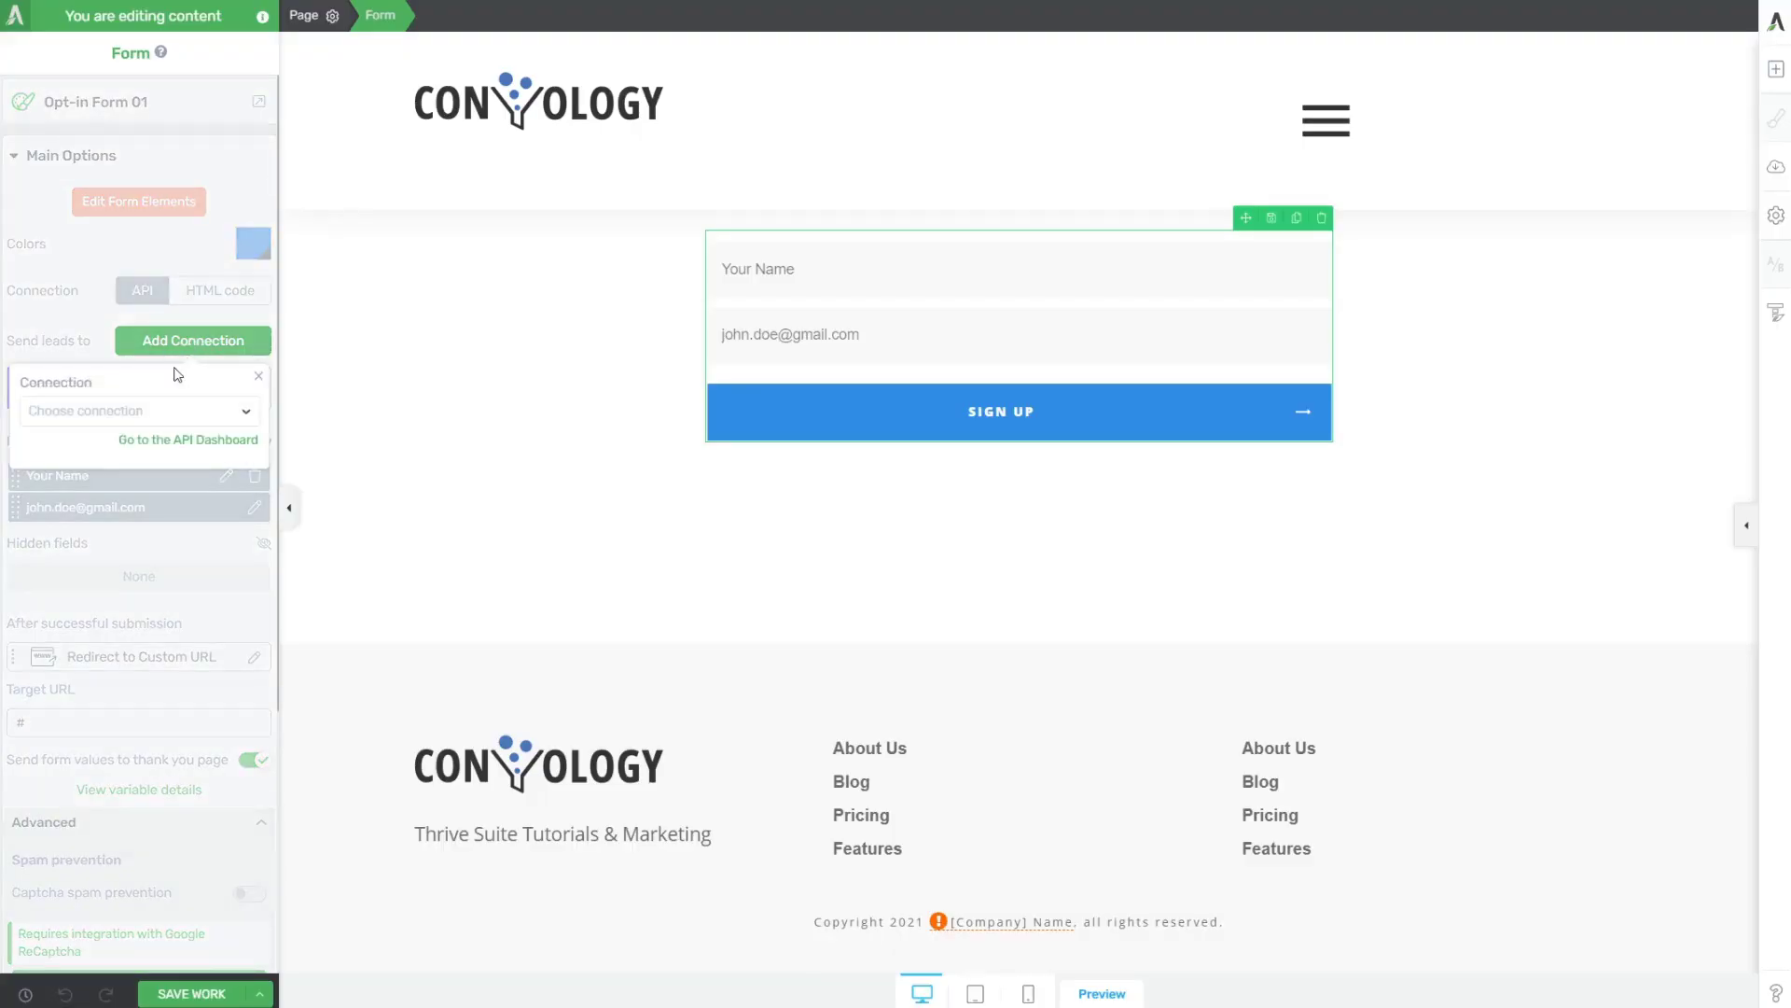
left_click(129, 417)
left_click(108, 574)
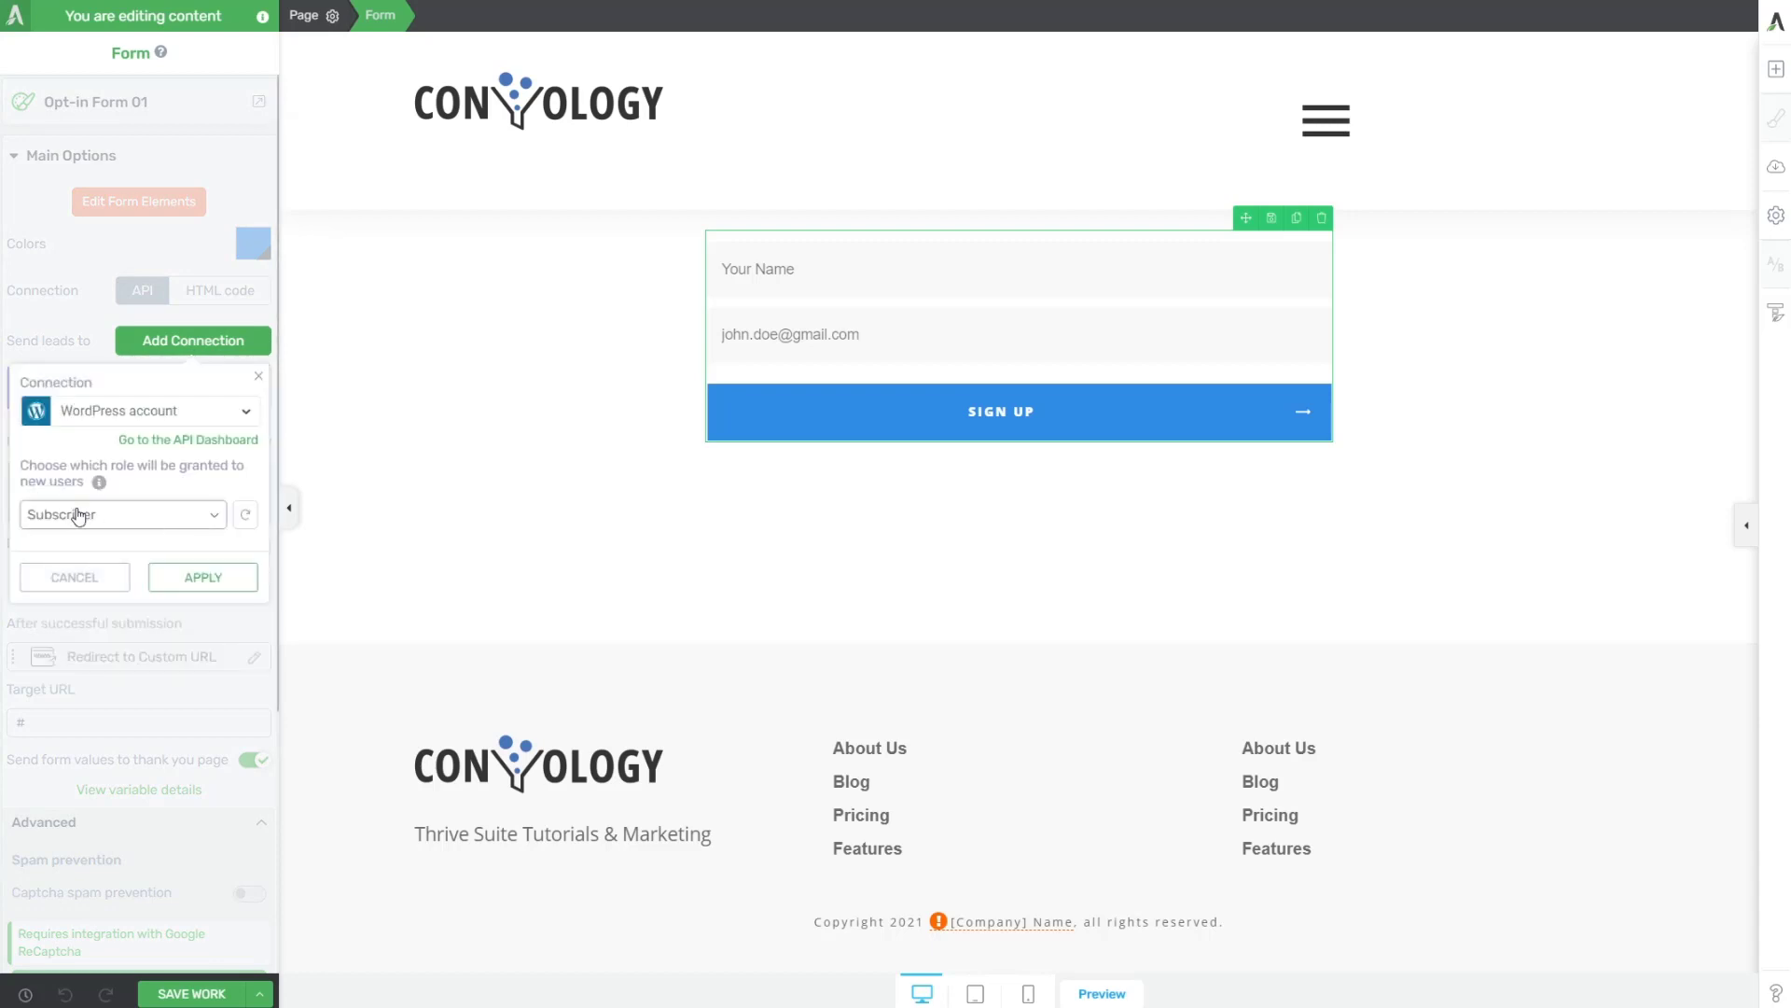
left_click(199, 584)
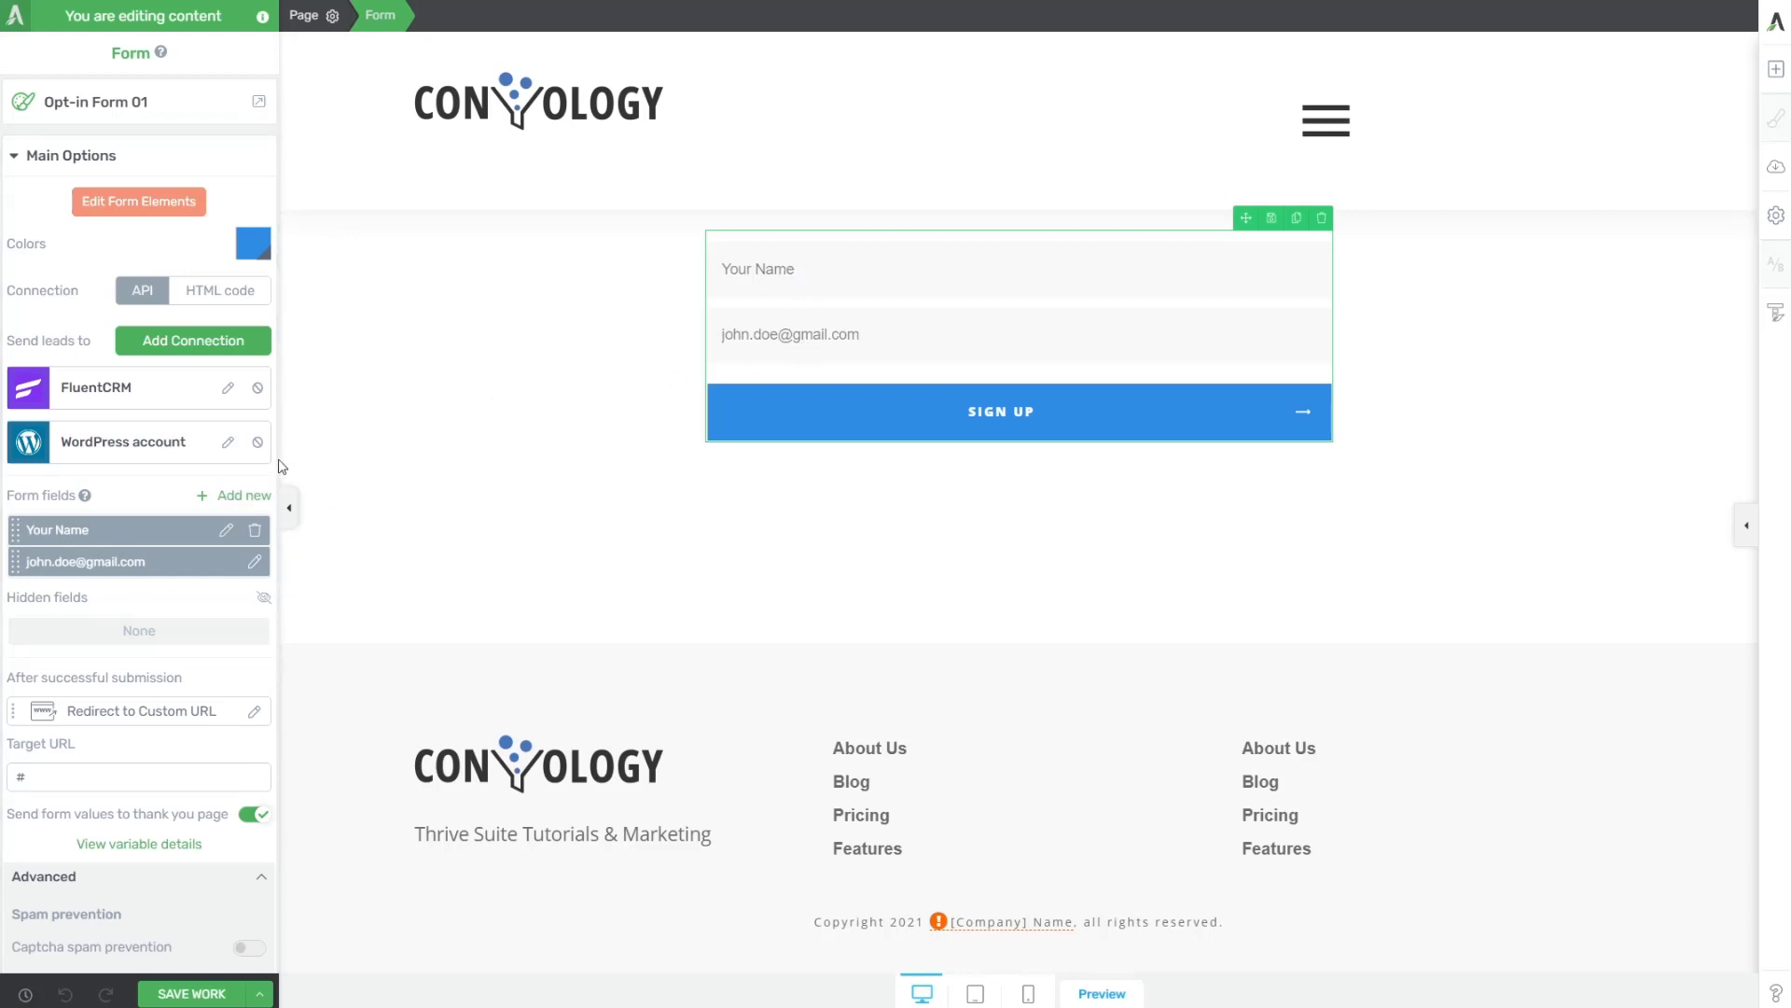
Add a required Password-type field with placeholder 'Password', then collapse the Advanced settings
left_click(233, 504)
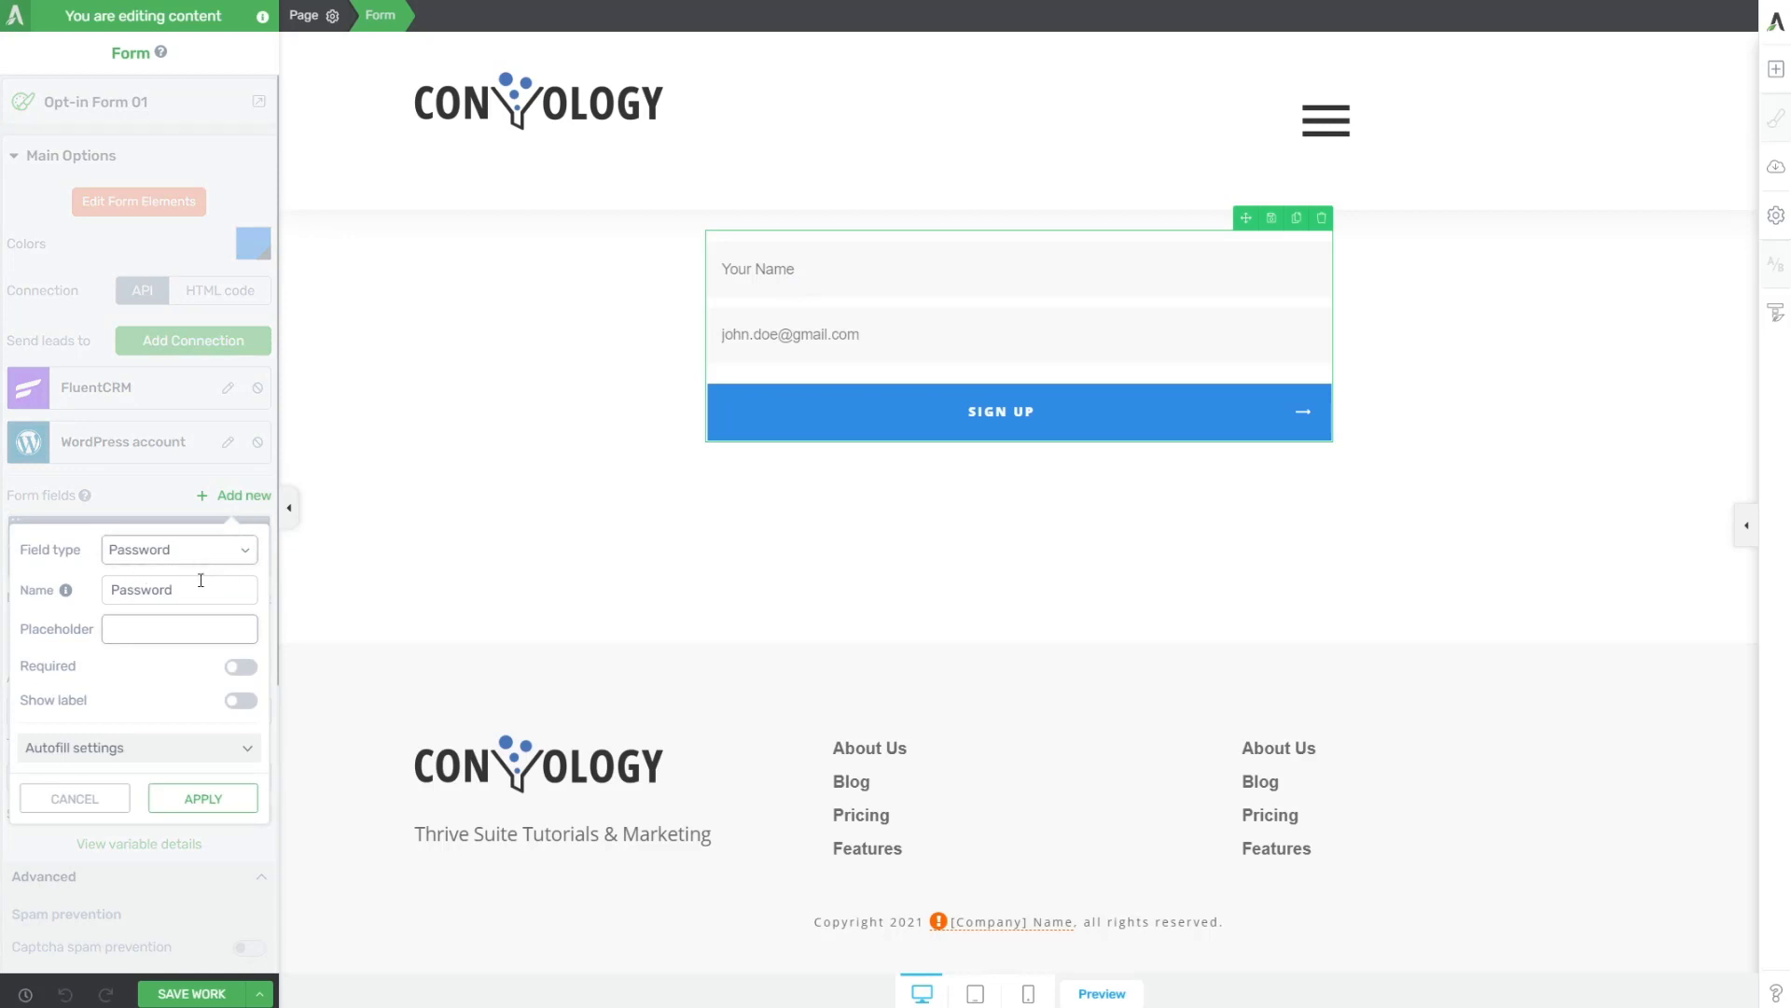
left_click(242, 667)
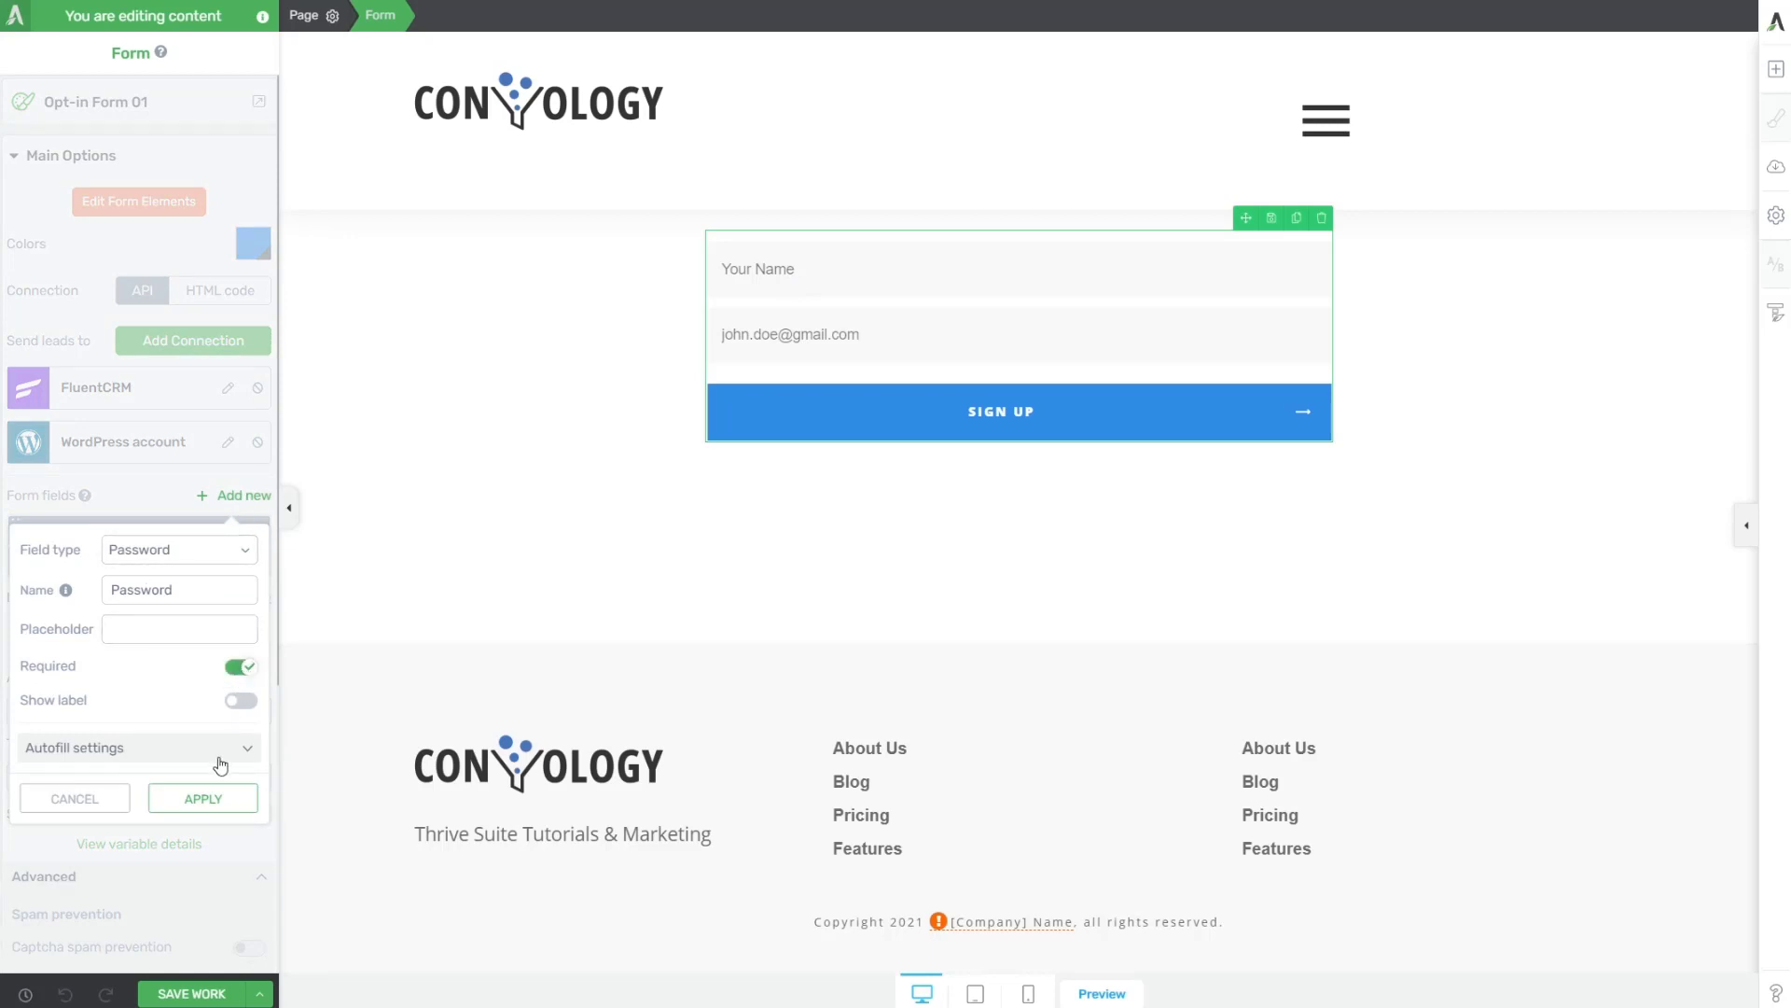
left_click(140, 627)
type("Password")
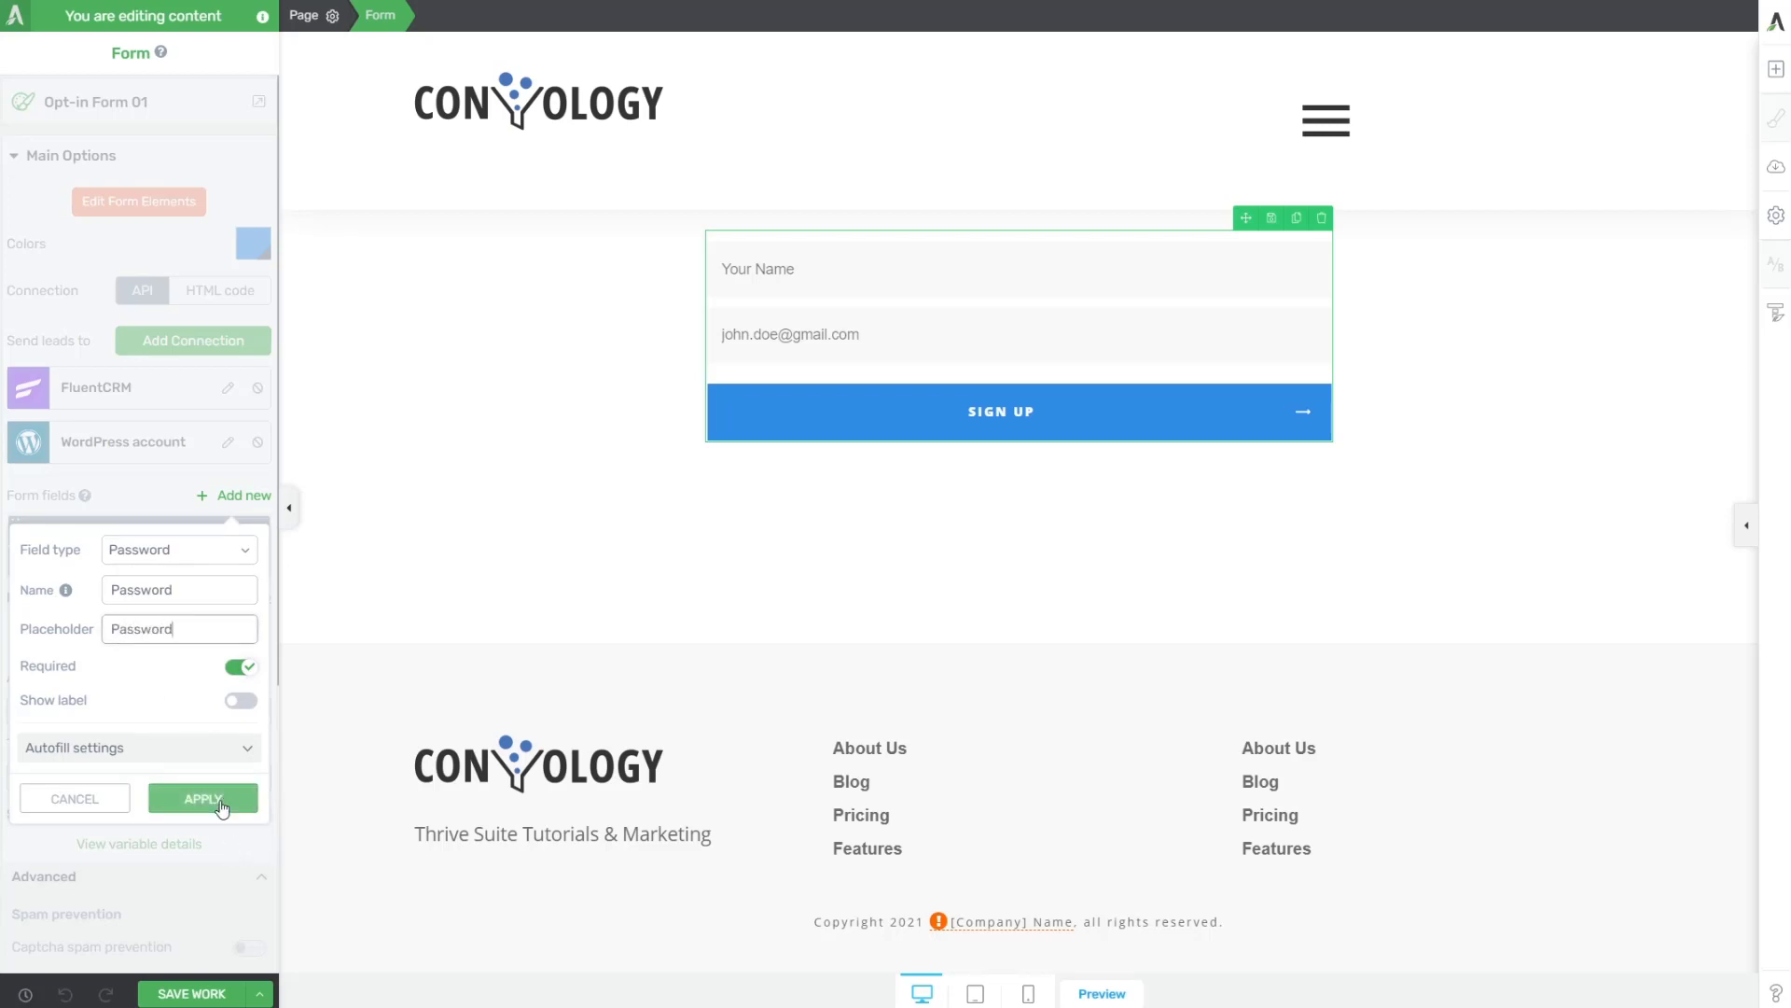
left_click(206, 799)
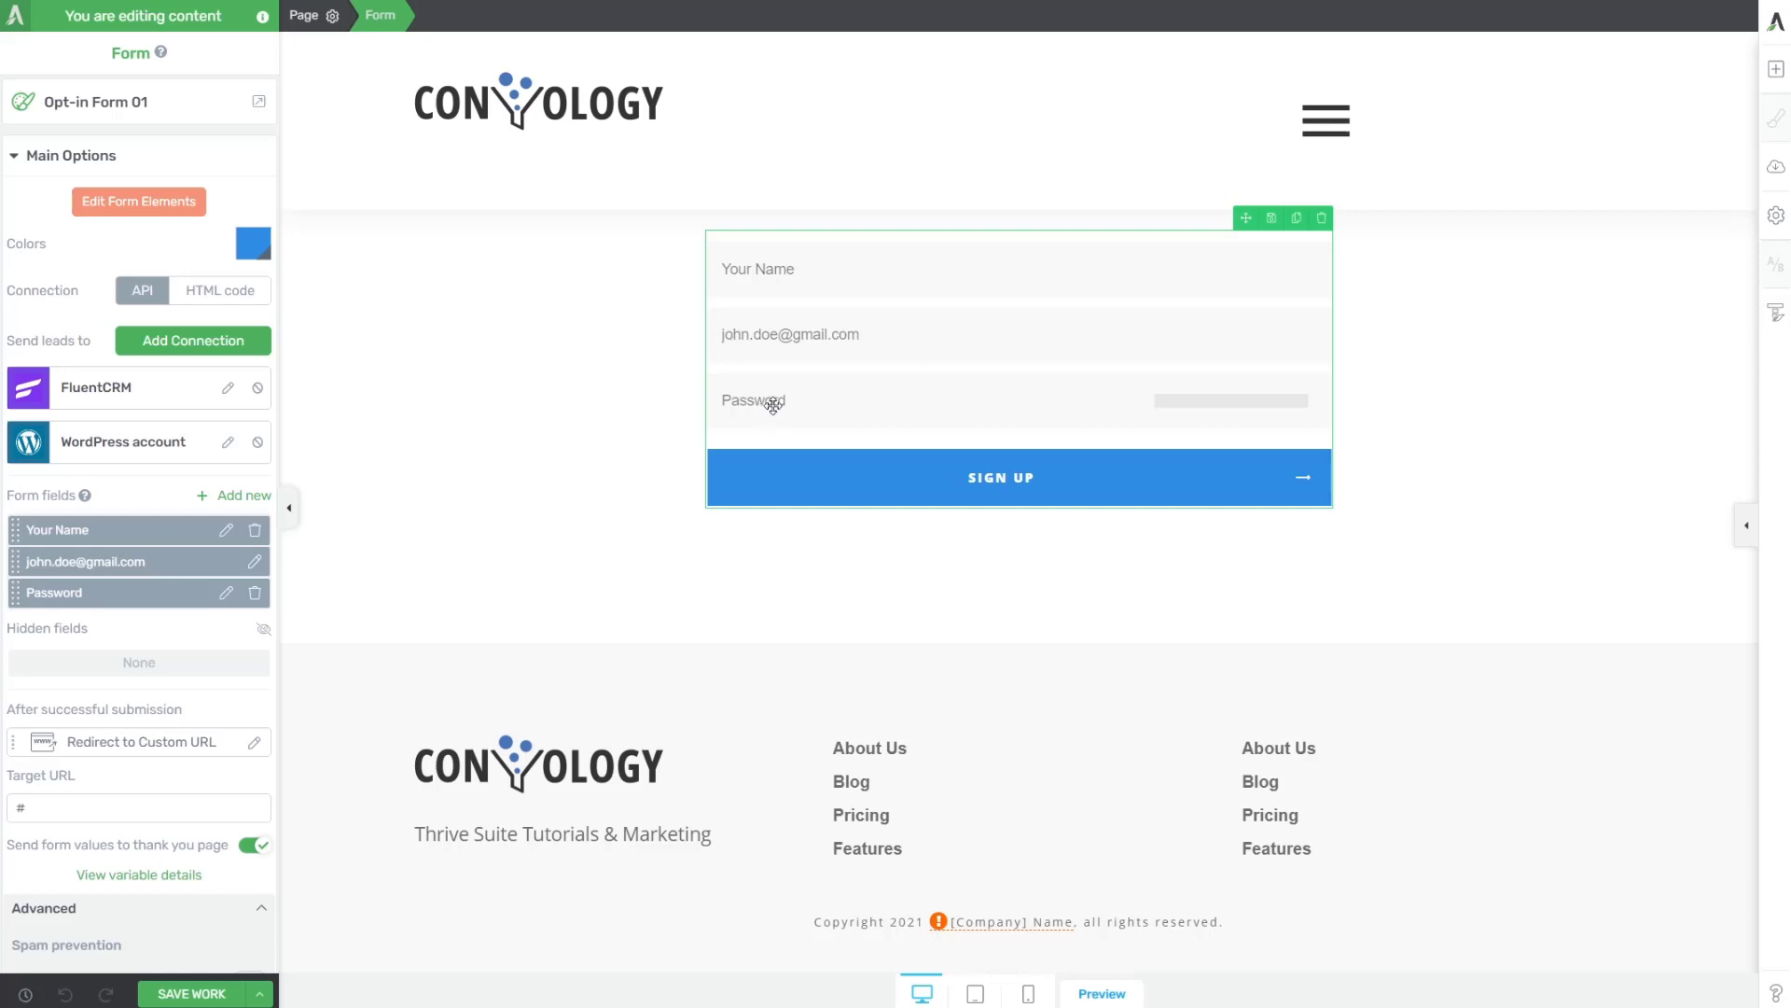
left_click(986, 443)
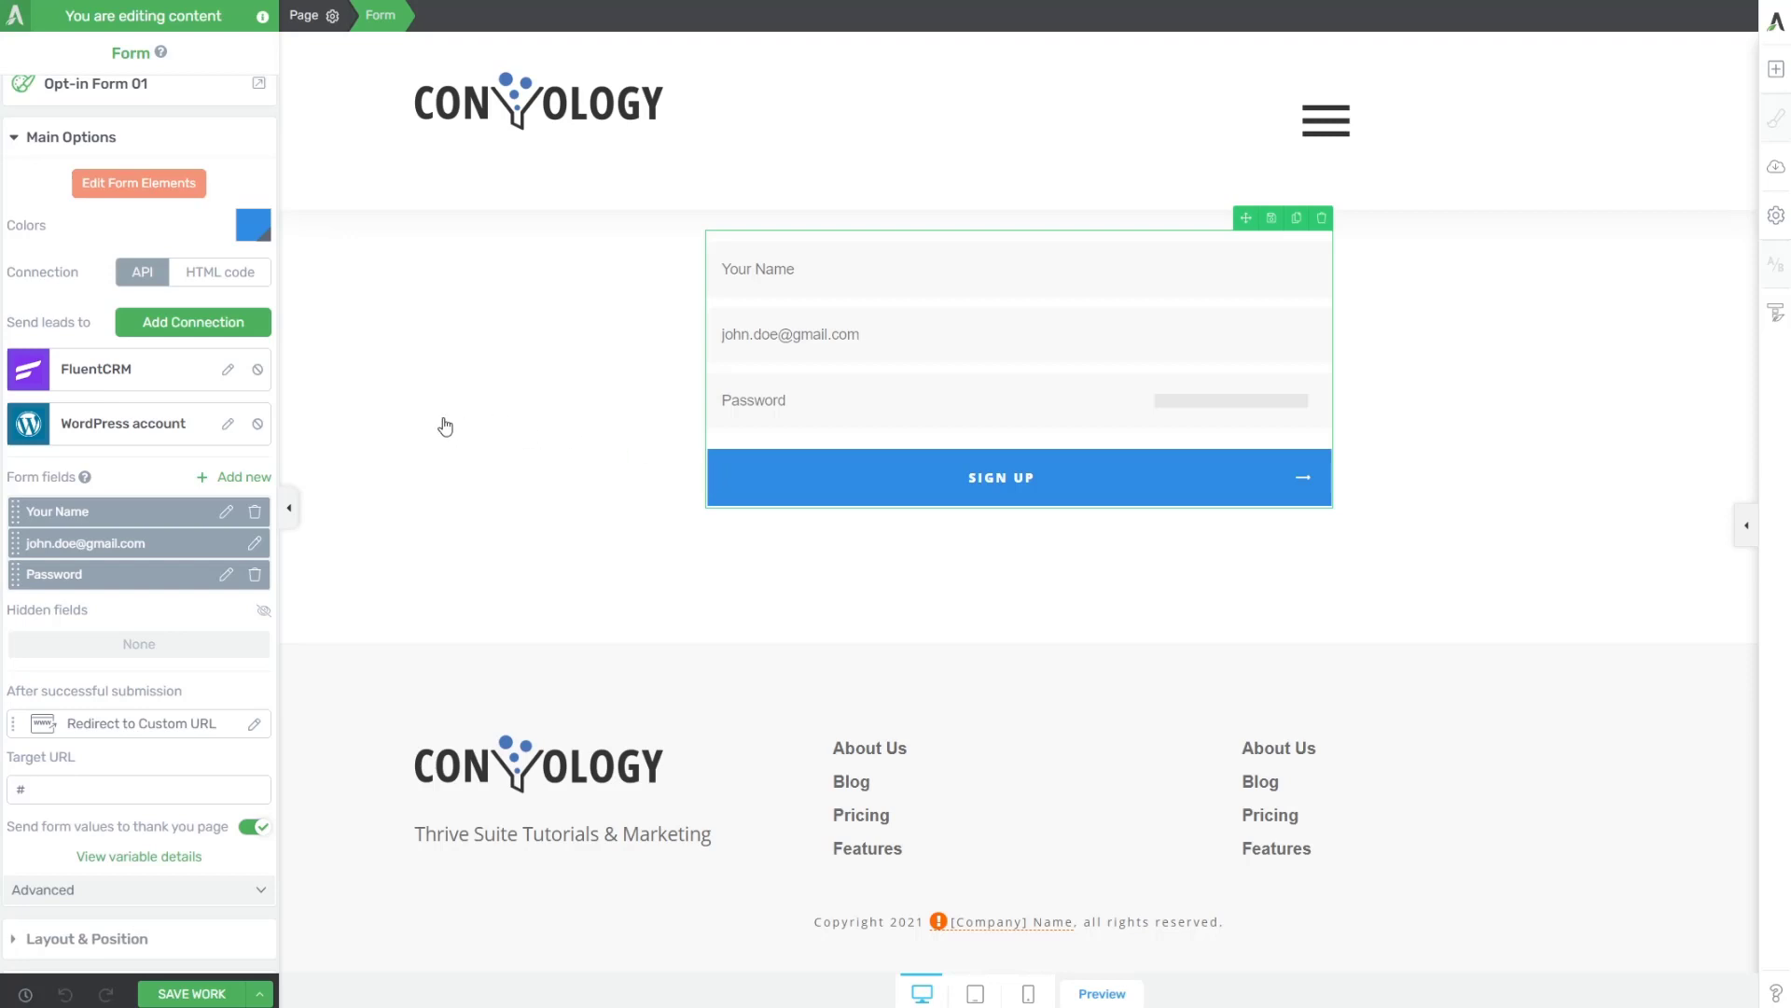
Change the form's Target URL from '#' to '/courses/' and save the work
scroll(200, 555, "down", 2)
scroll(201, 532, "down", 1)
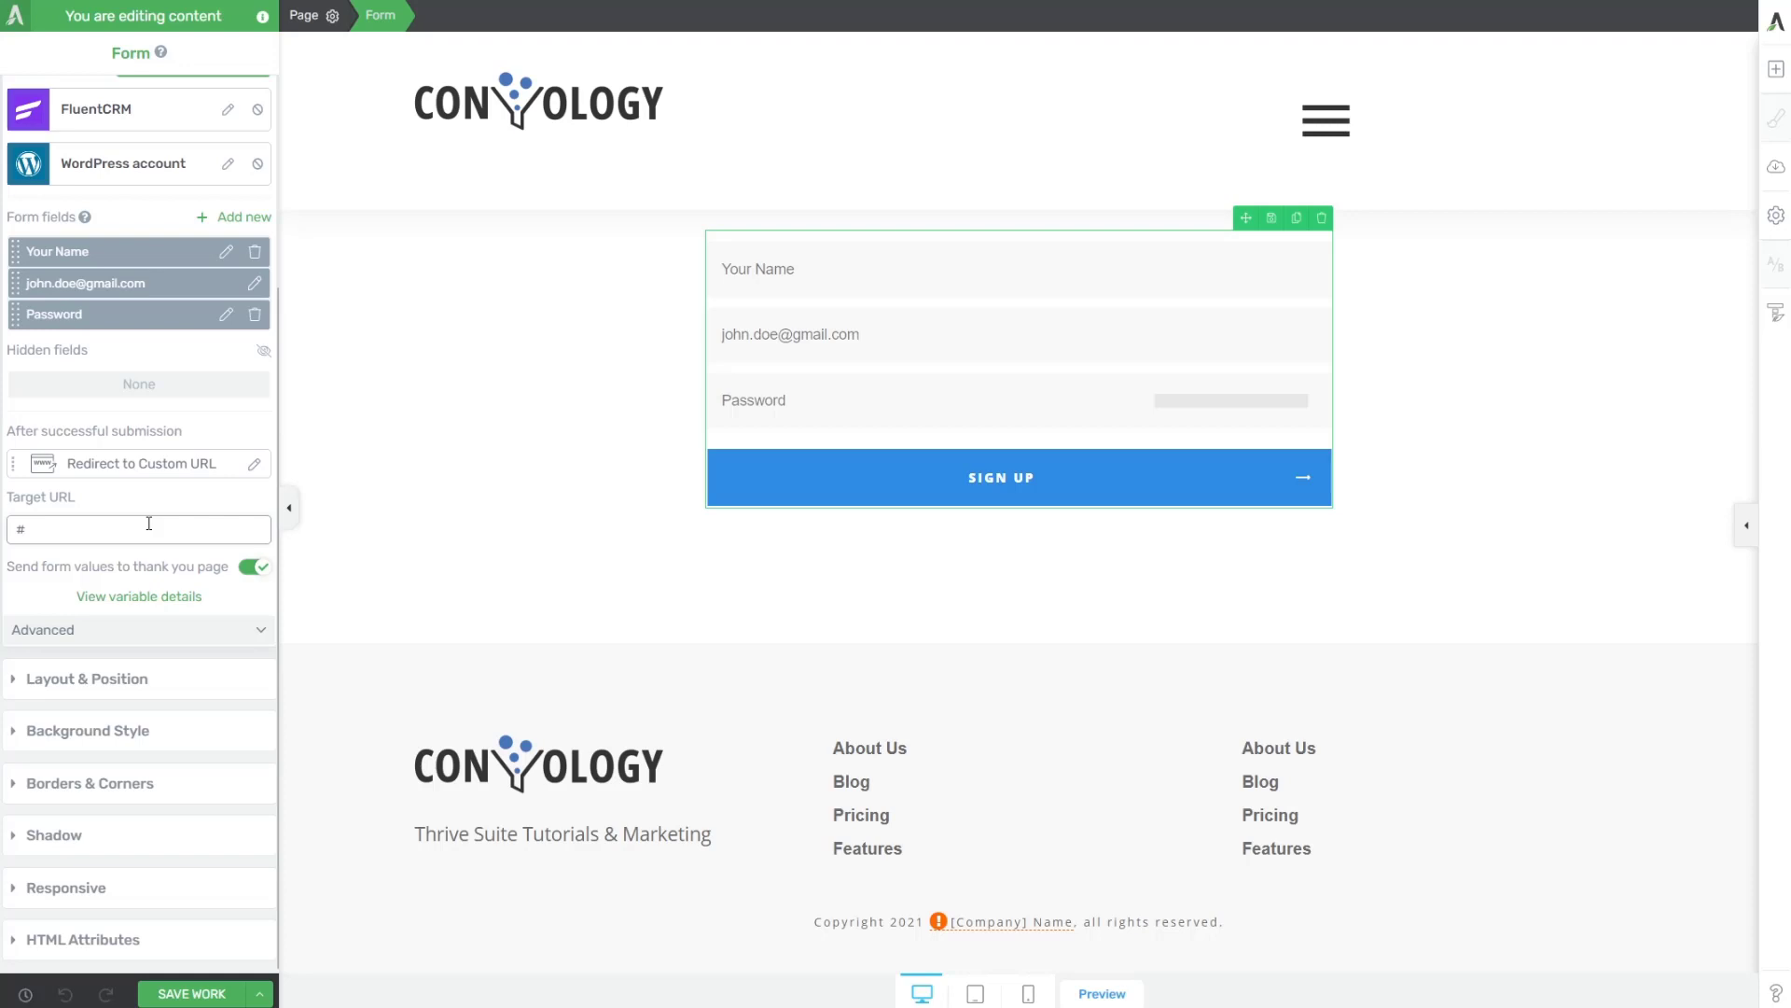
double_click(150, 523)
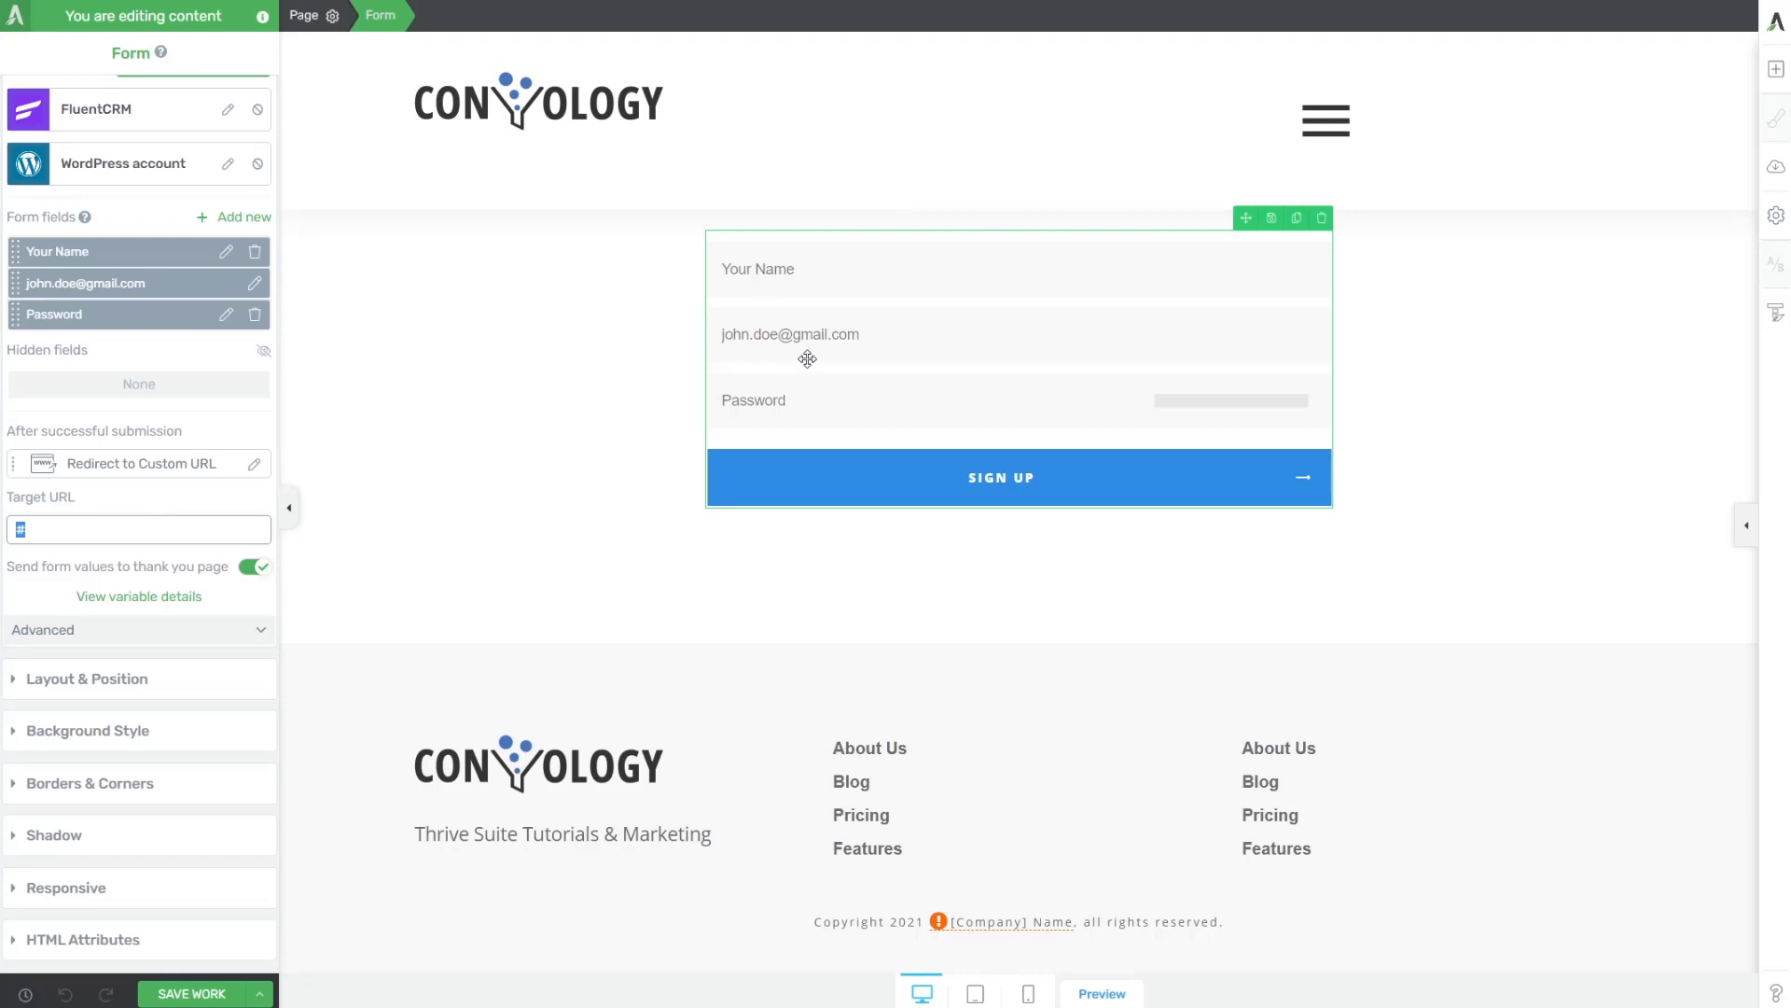
left_click(111, 538)
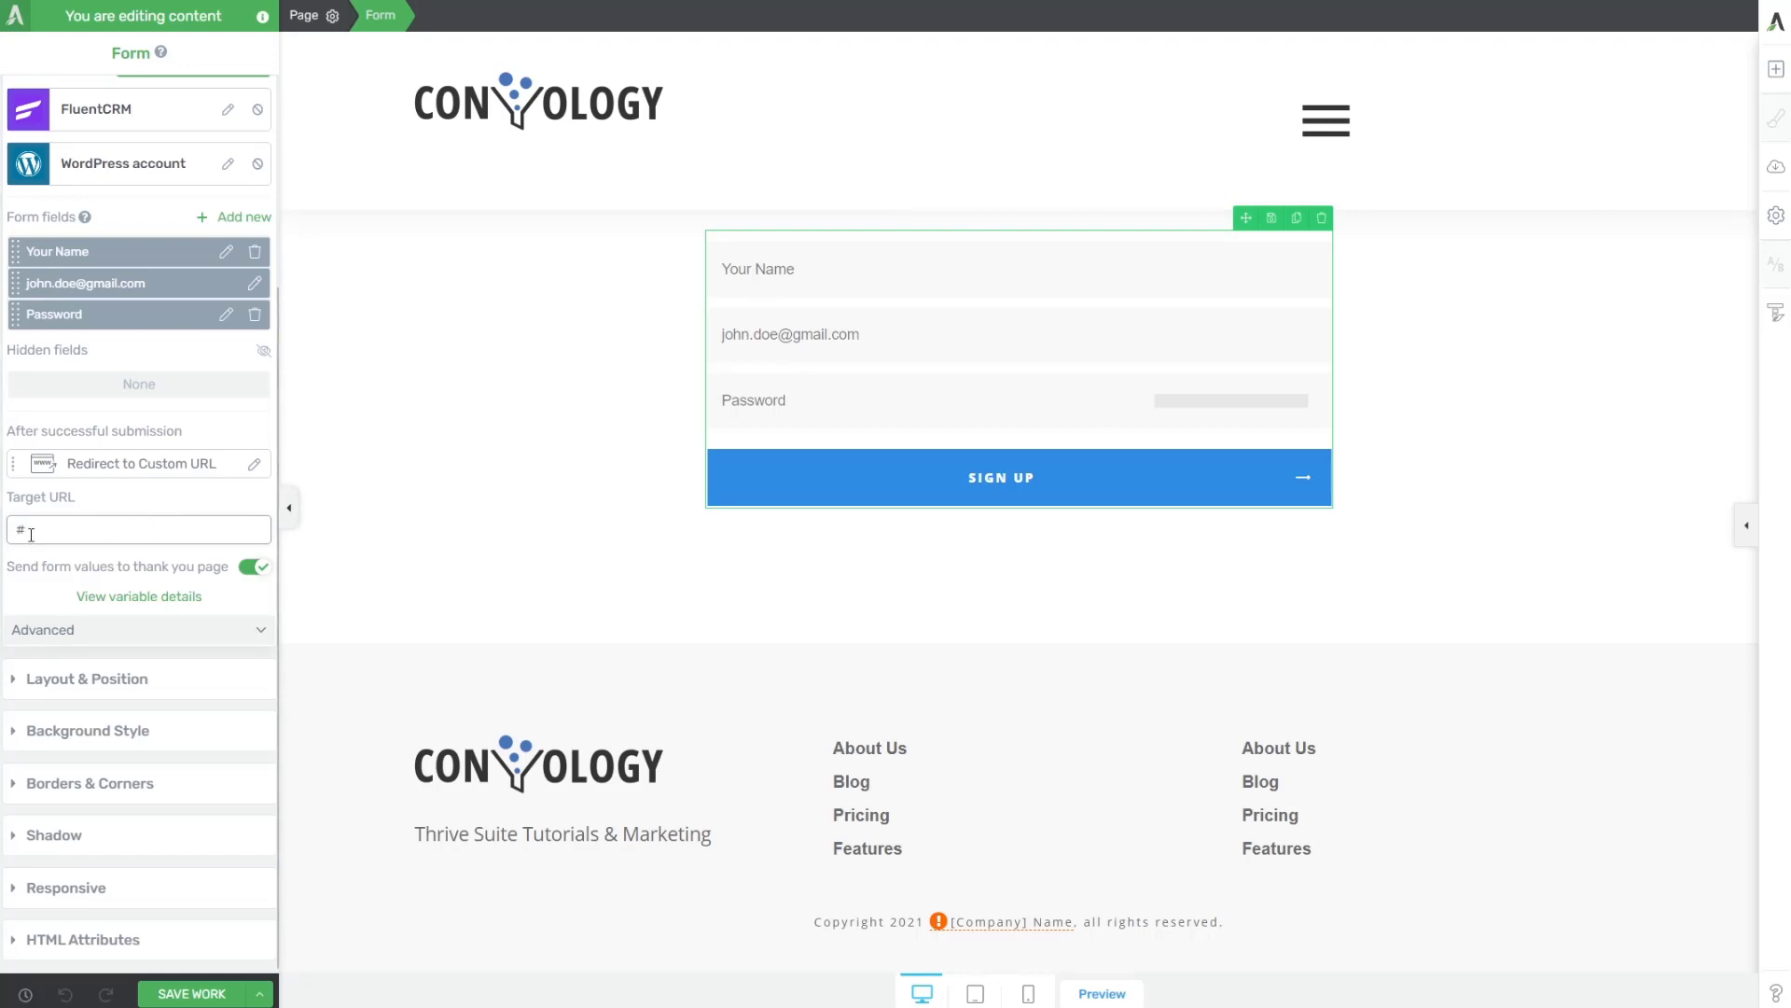
double_click(107, 527)
type("/courses/")
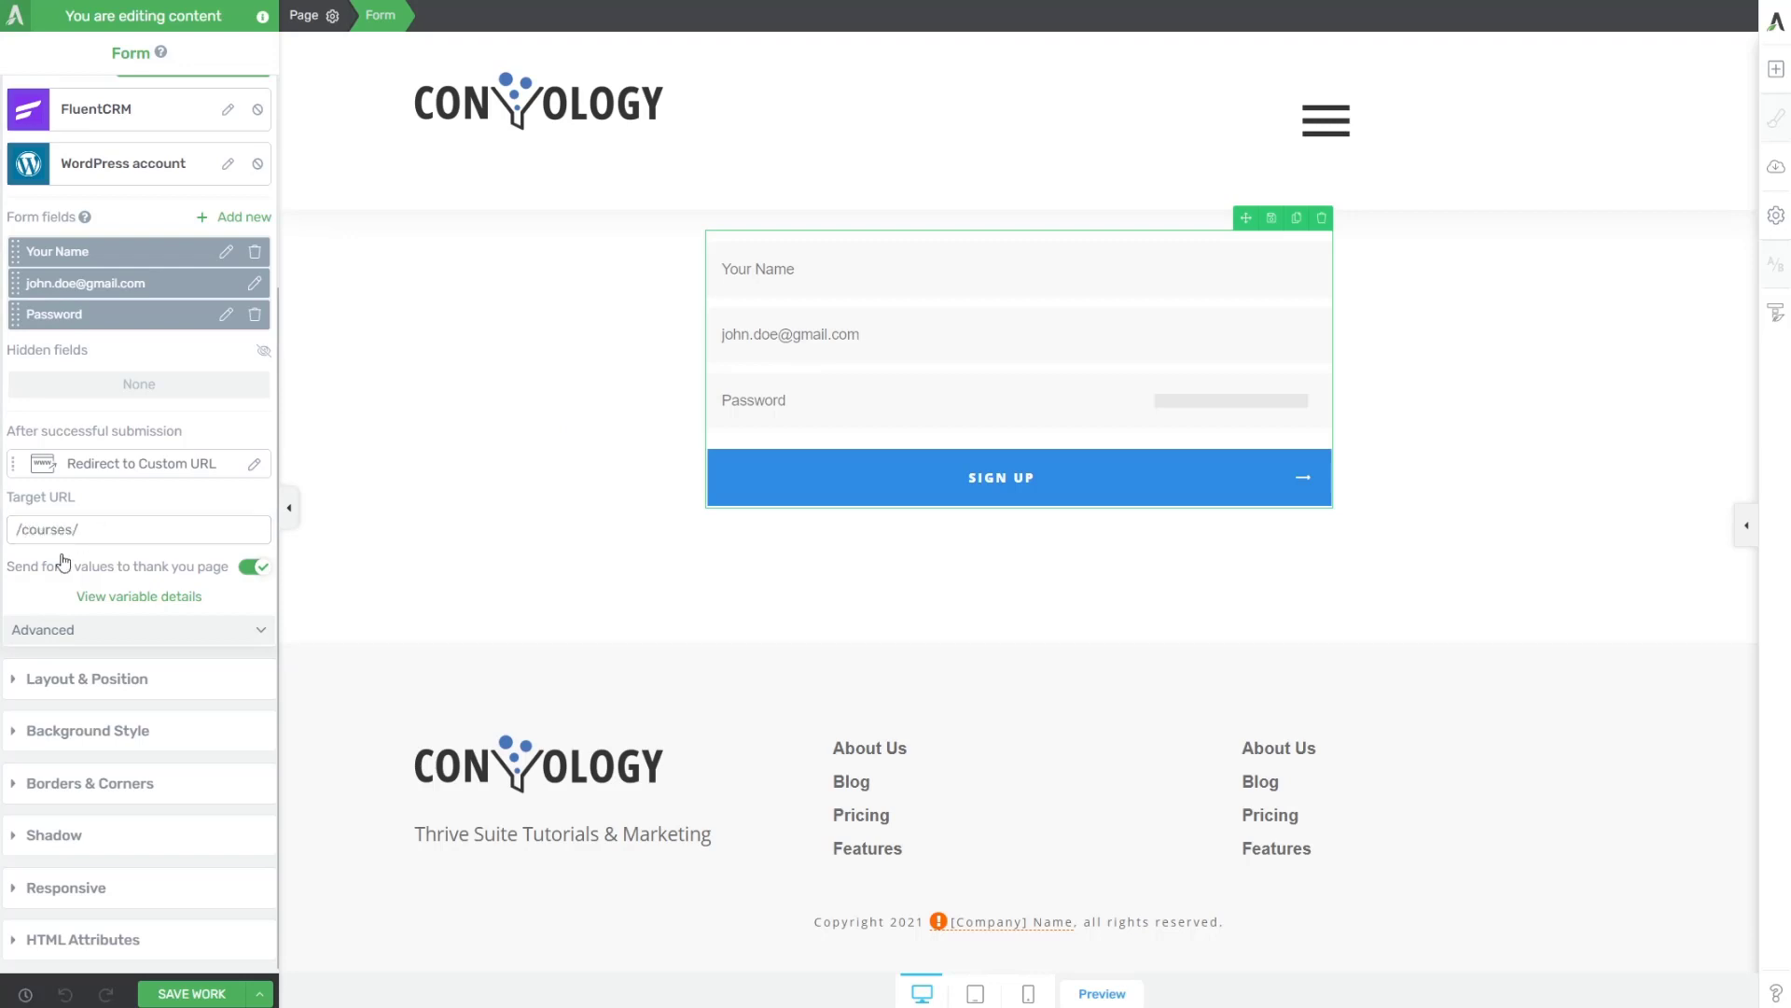
left_click(213, 993)
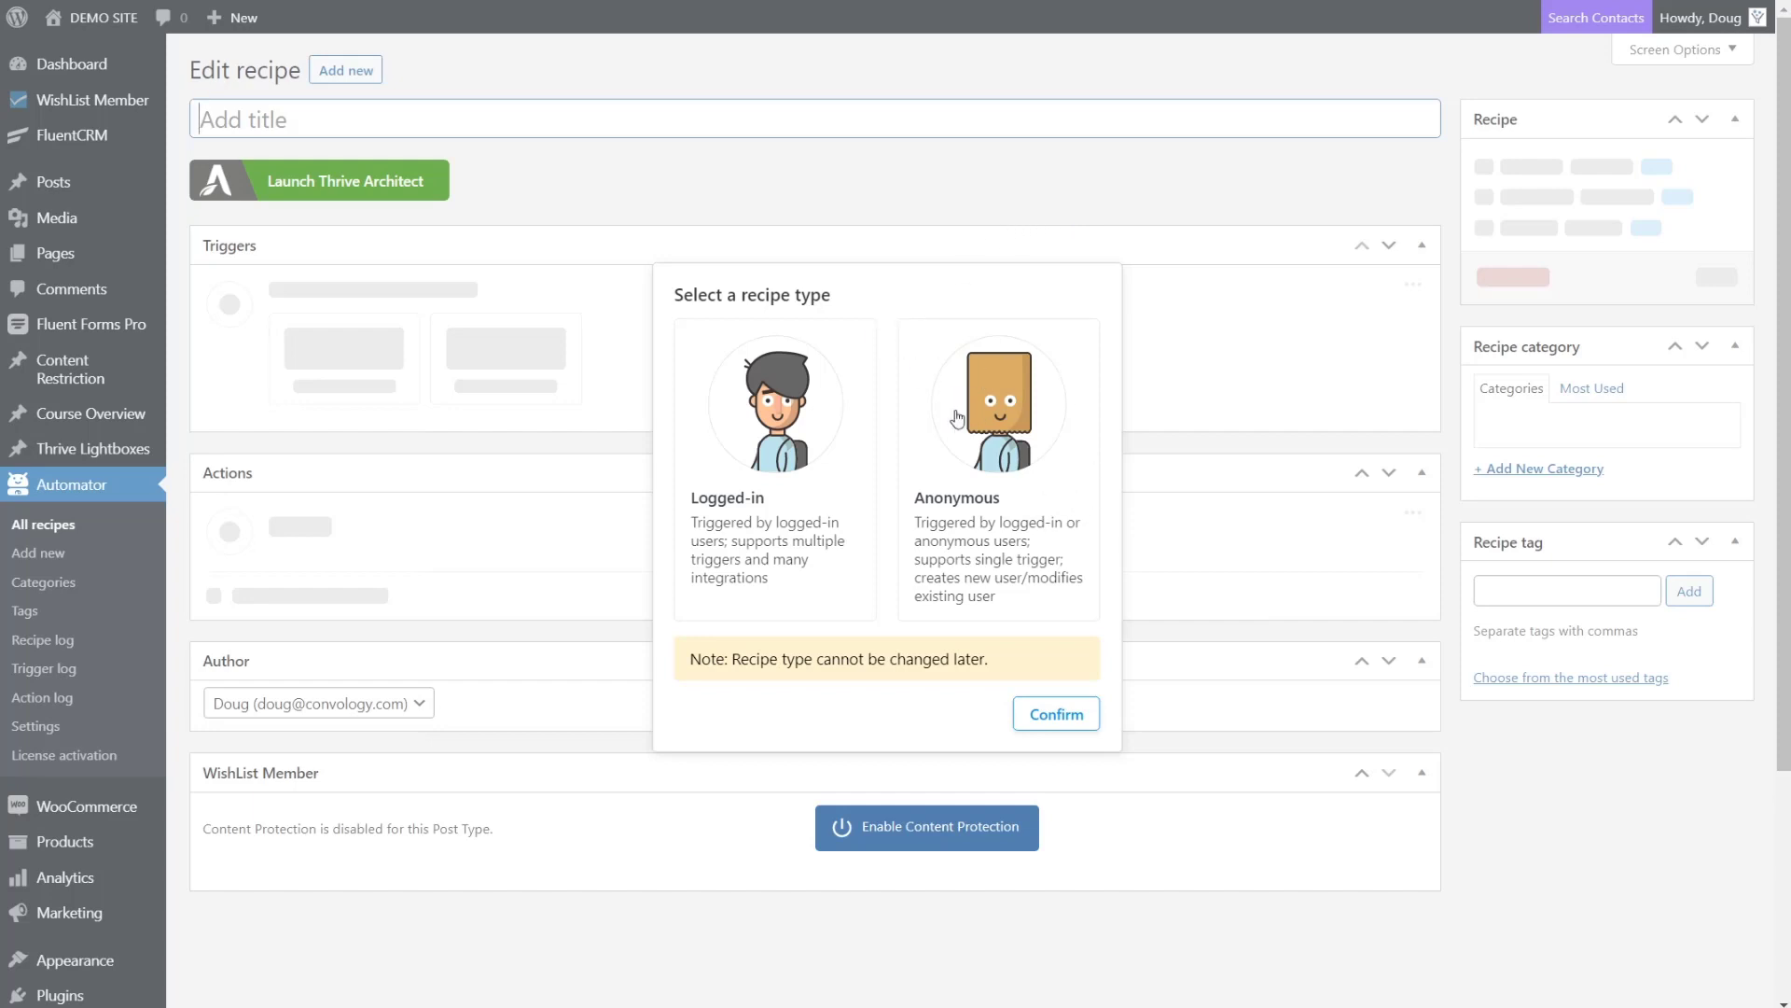
Create a Logged-in recipe with FluentCRM trigger 'A user is added to a list' set to Main List
left_click(777, 446)
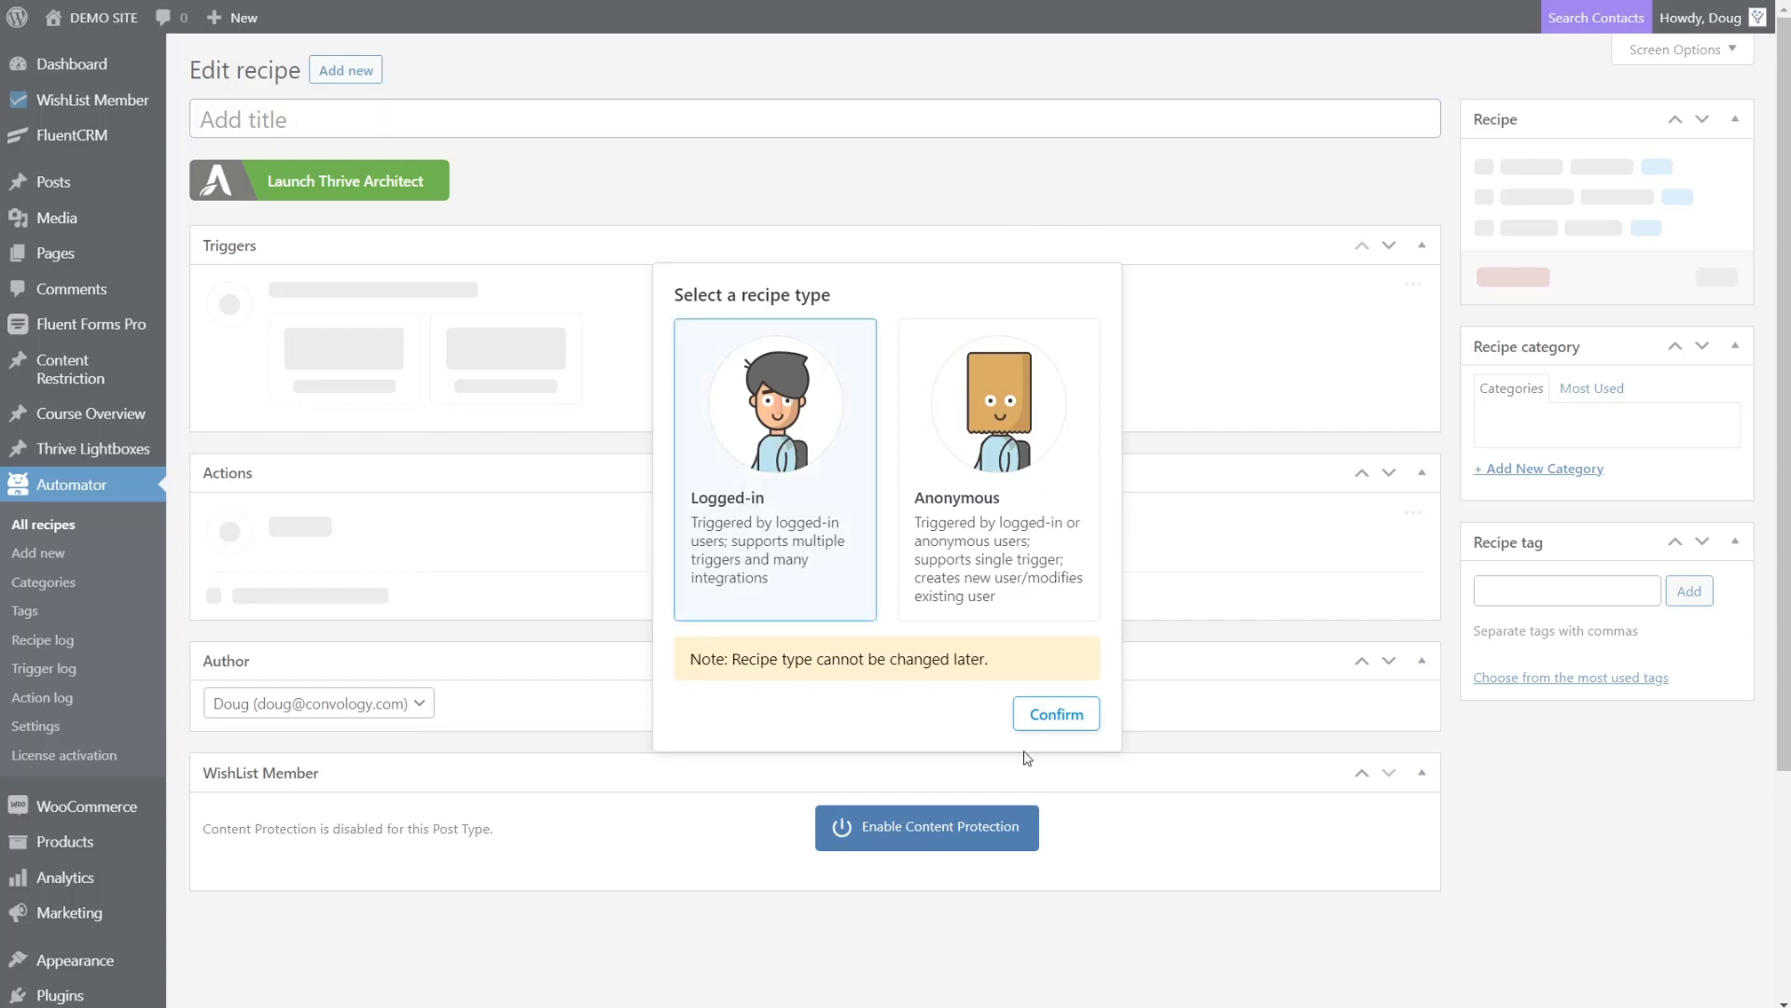
left_click(1068, 715)
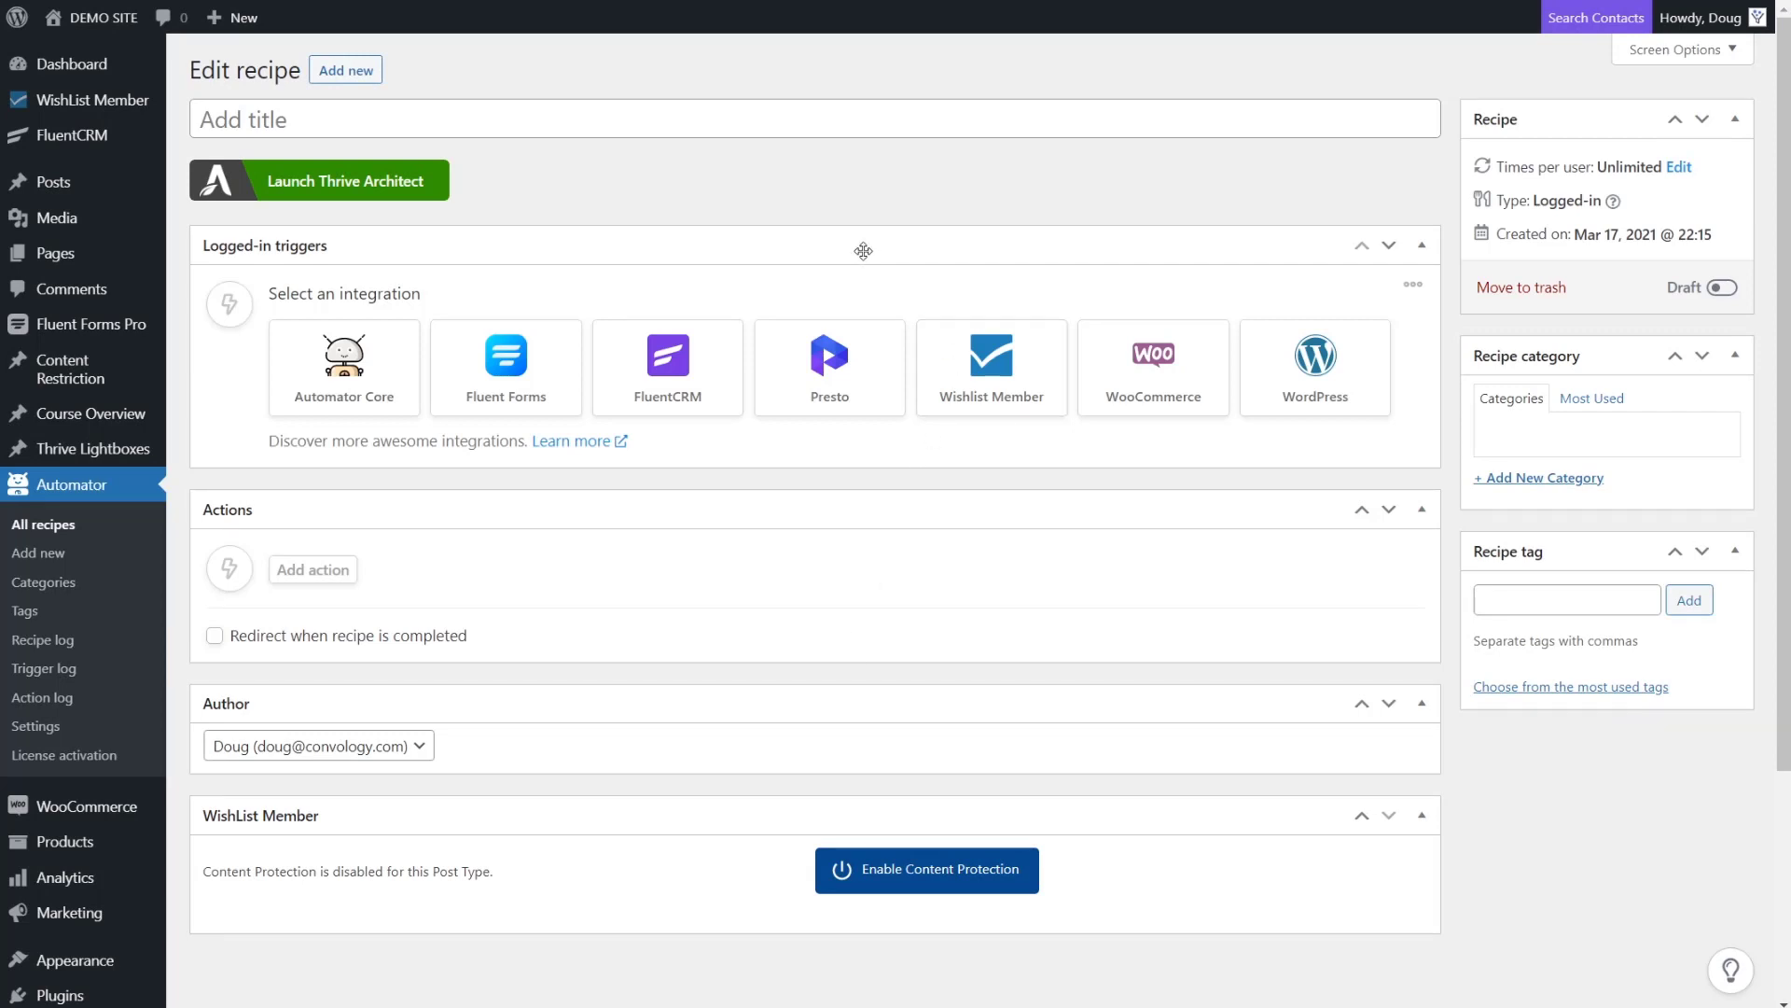
left_click(673, 361)
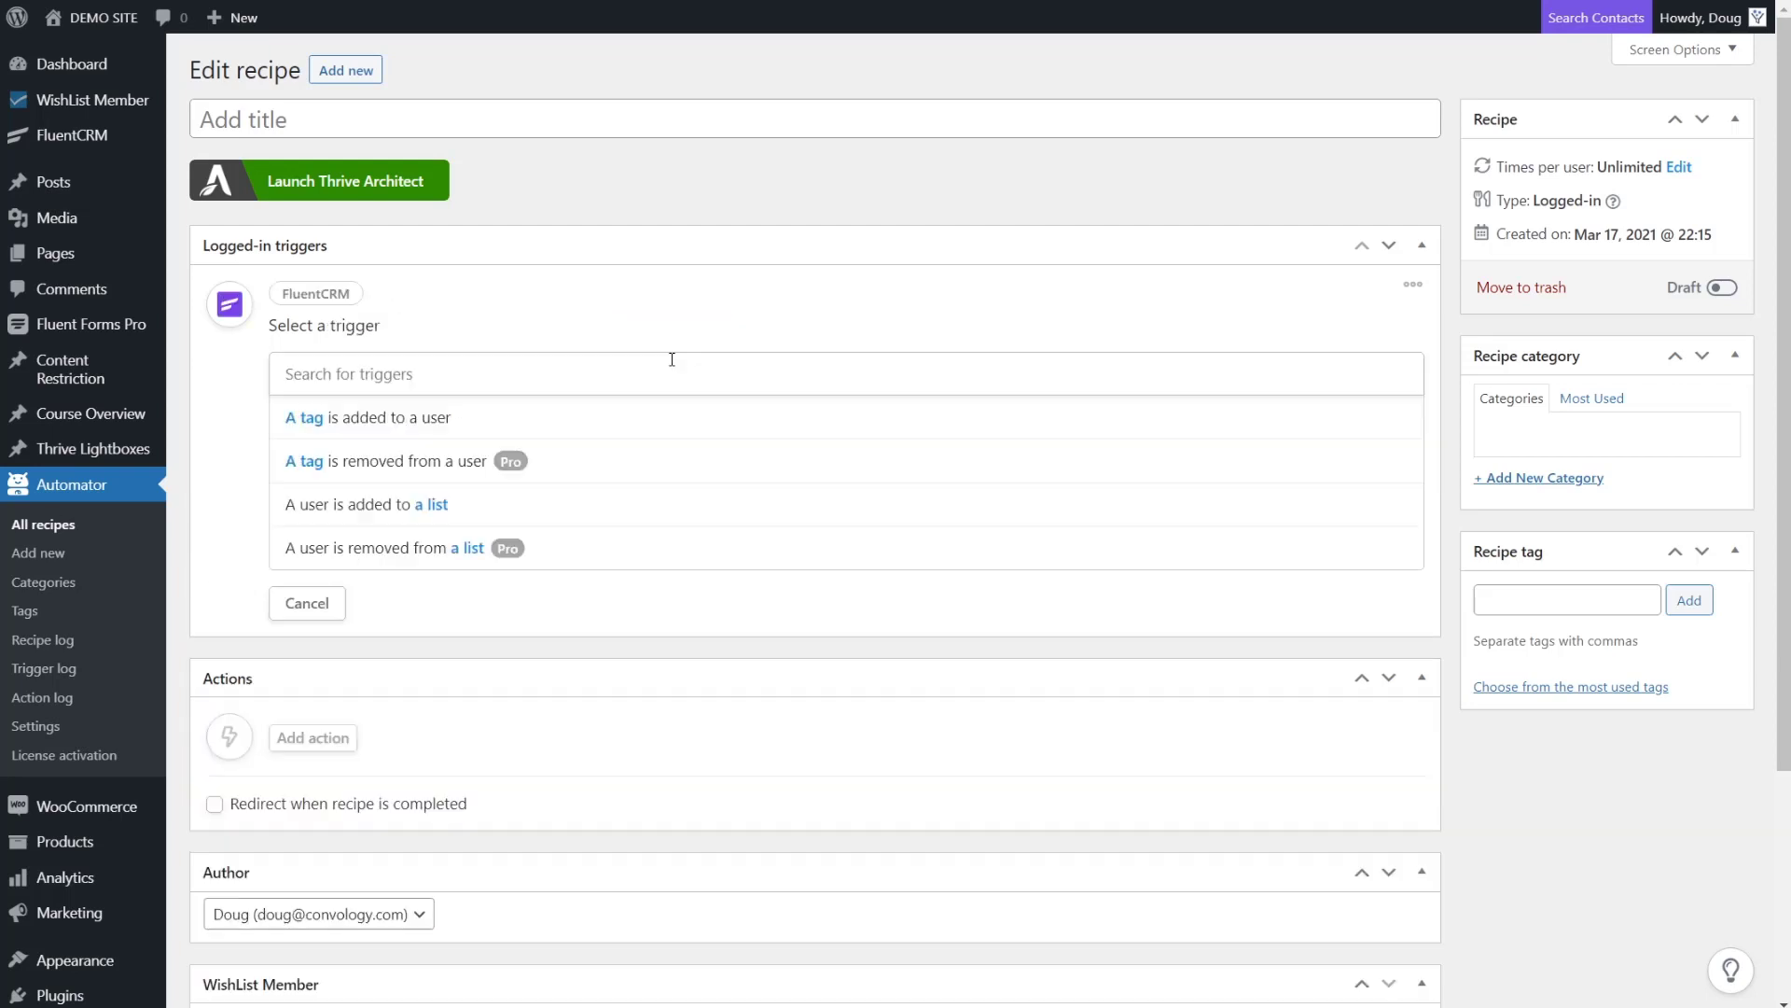
left_click(403, 507)
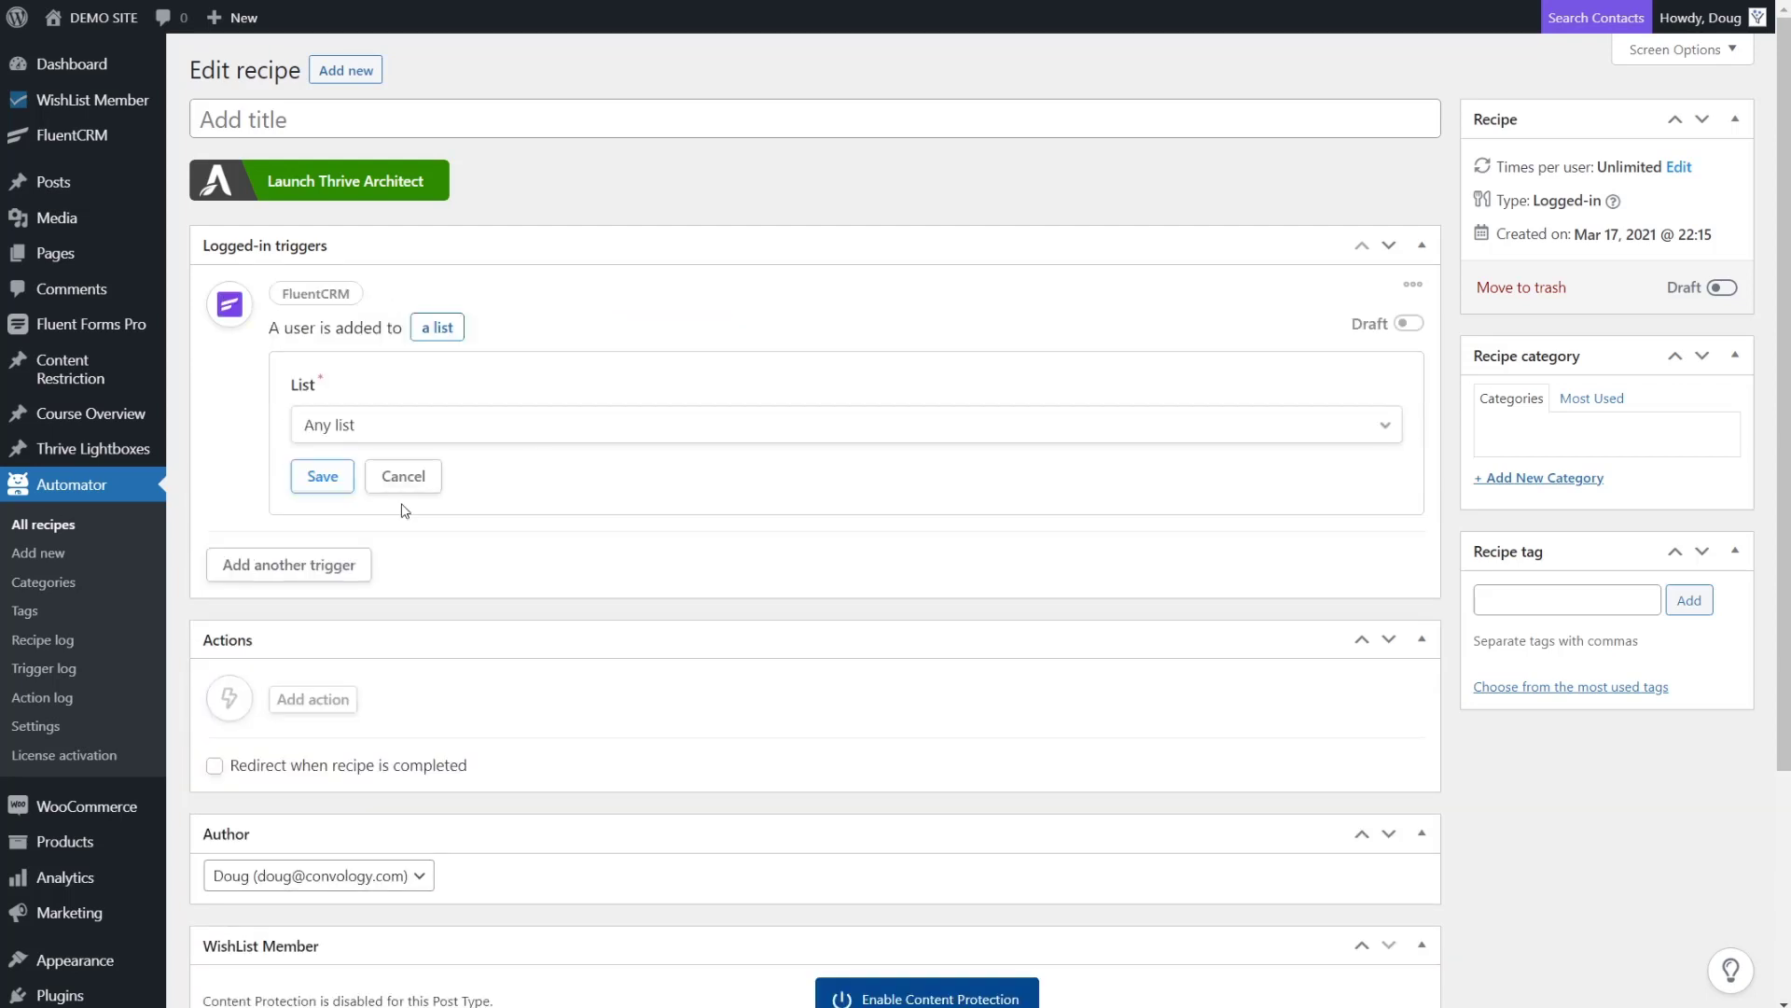
left_click(406, 435)
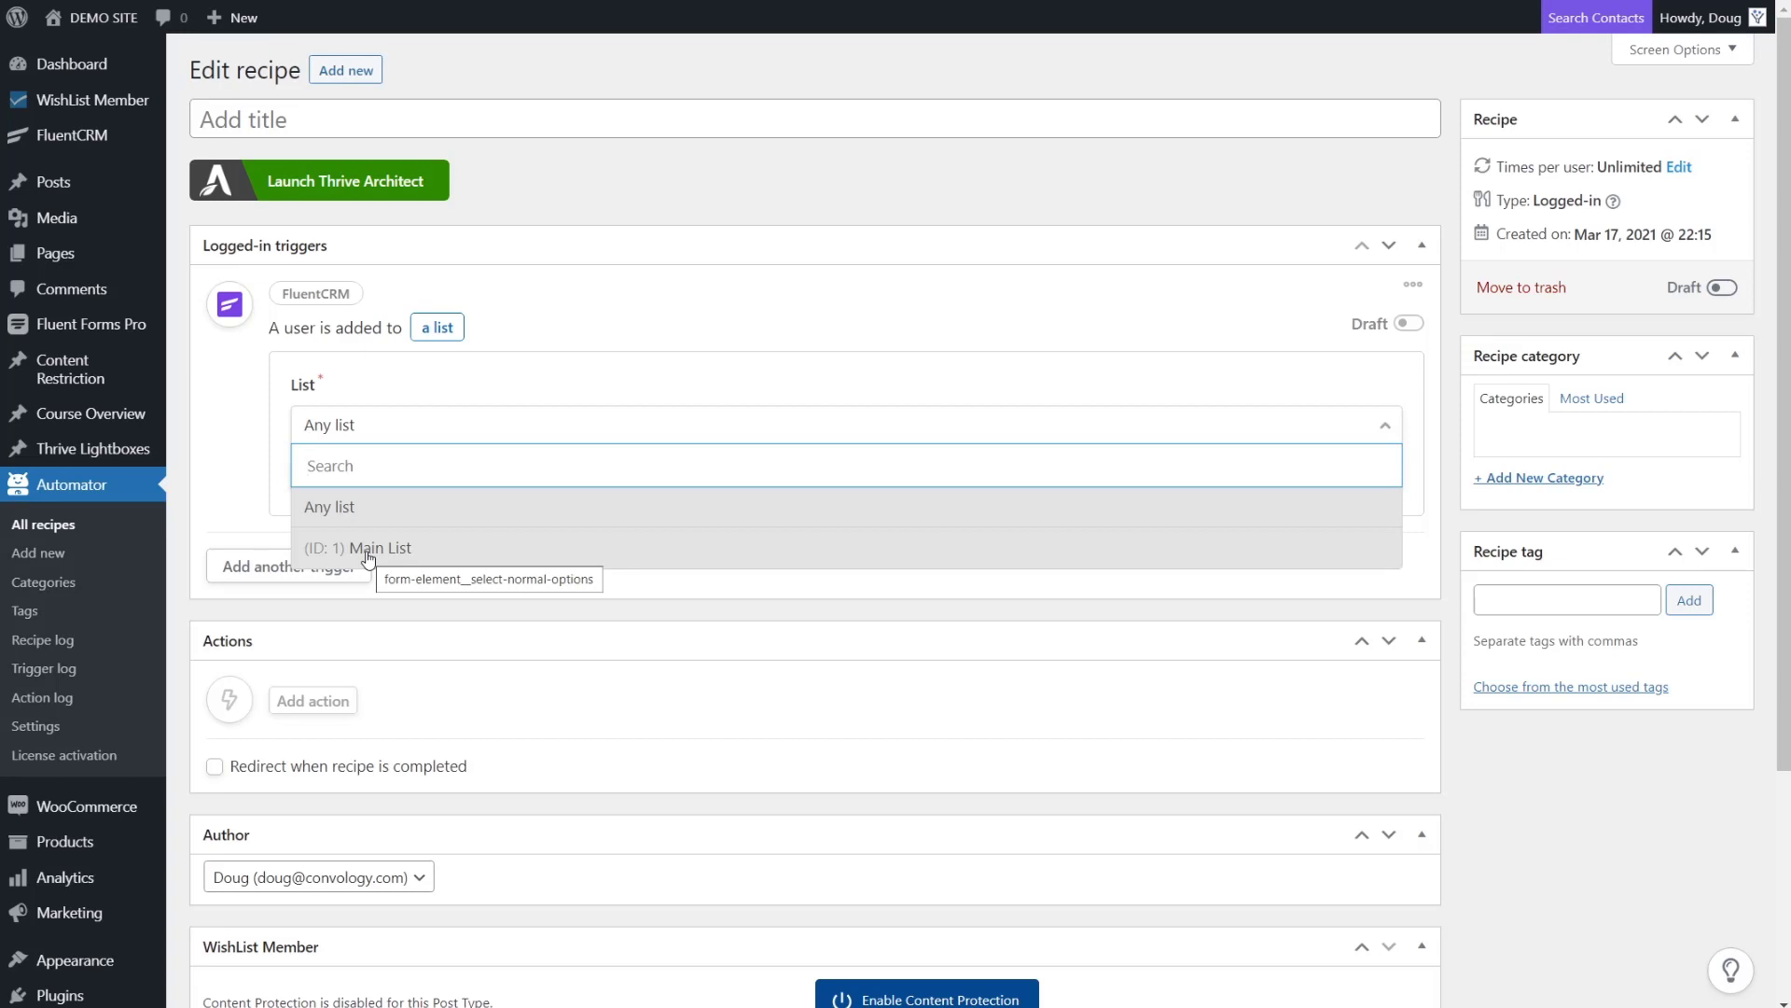
left_click(401, 554)
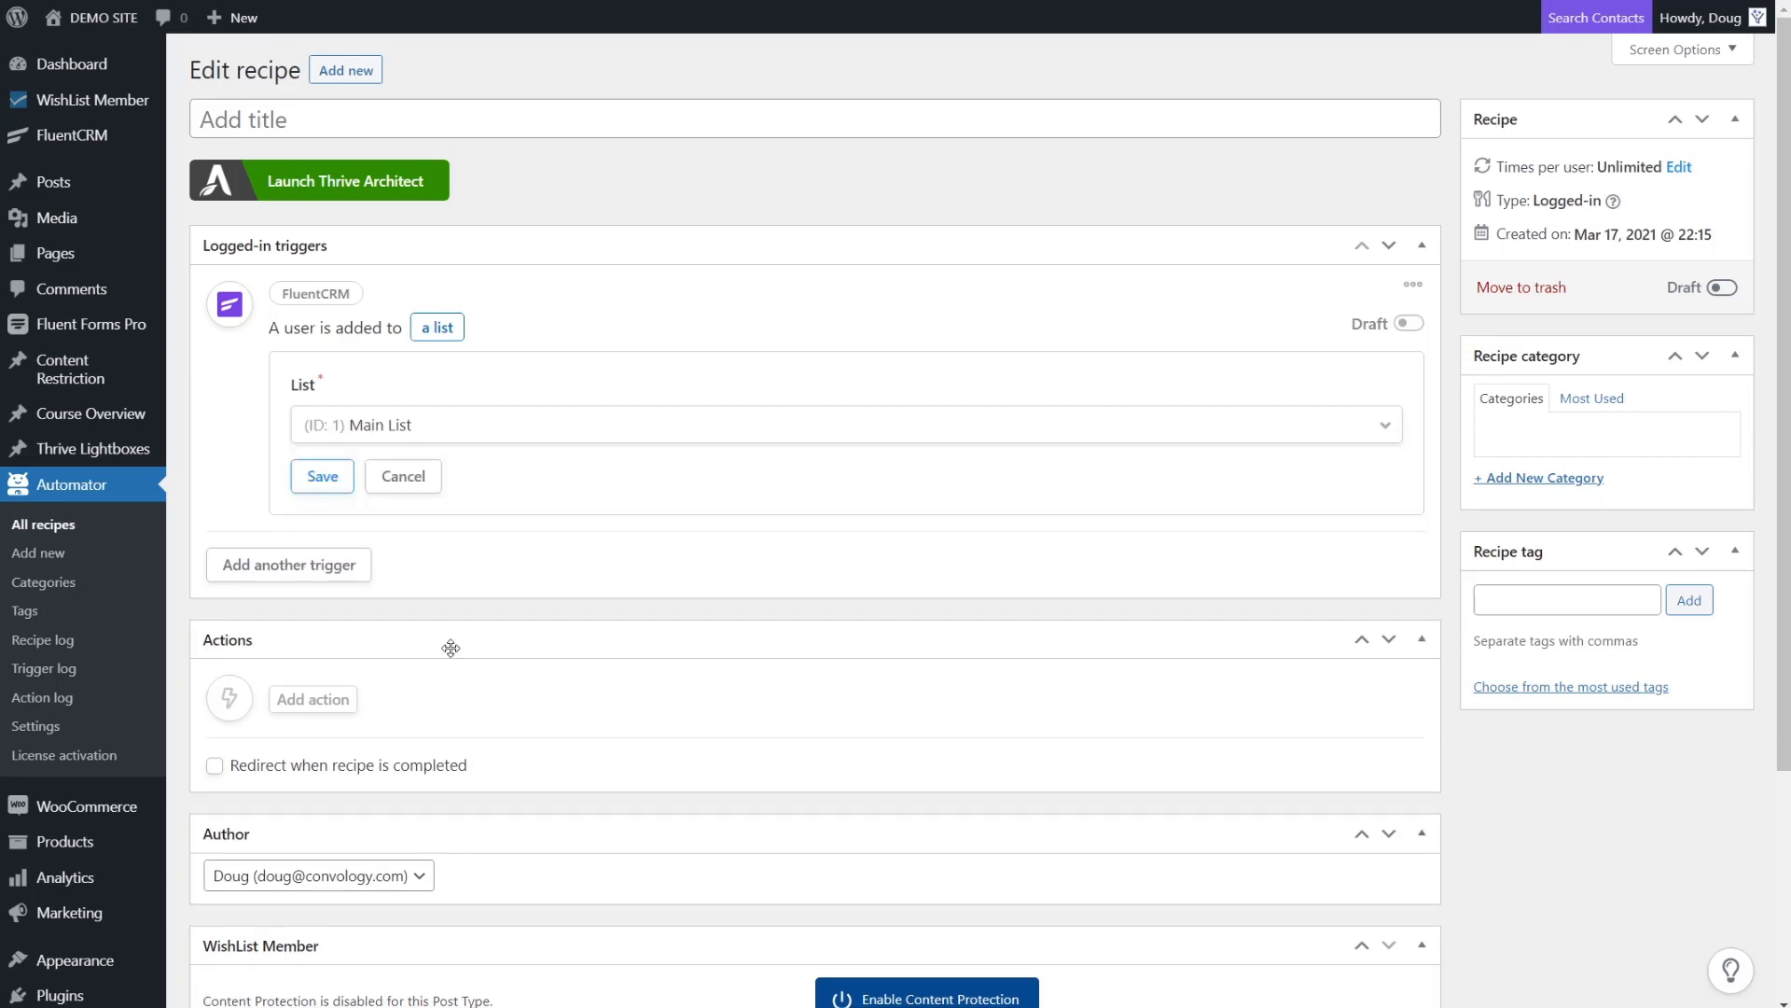
left_click(322, 476)
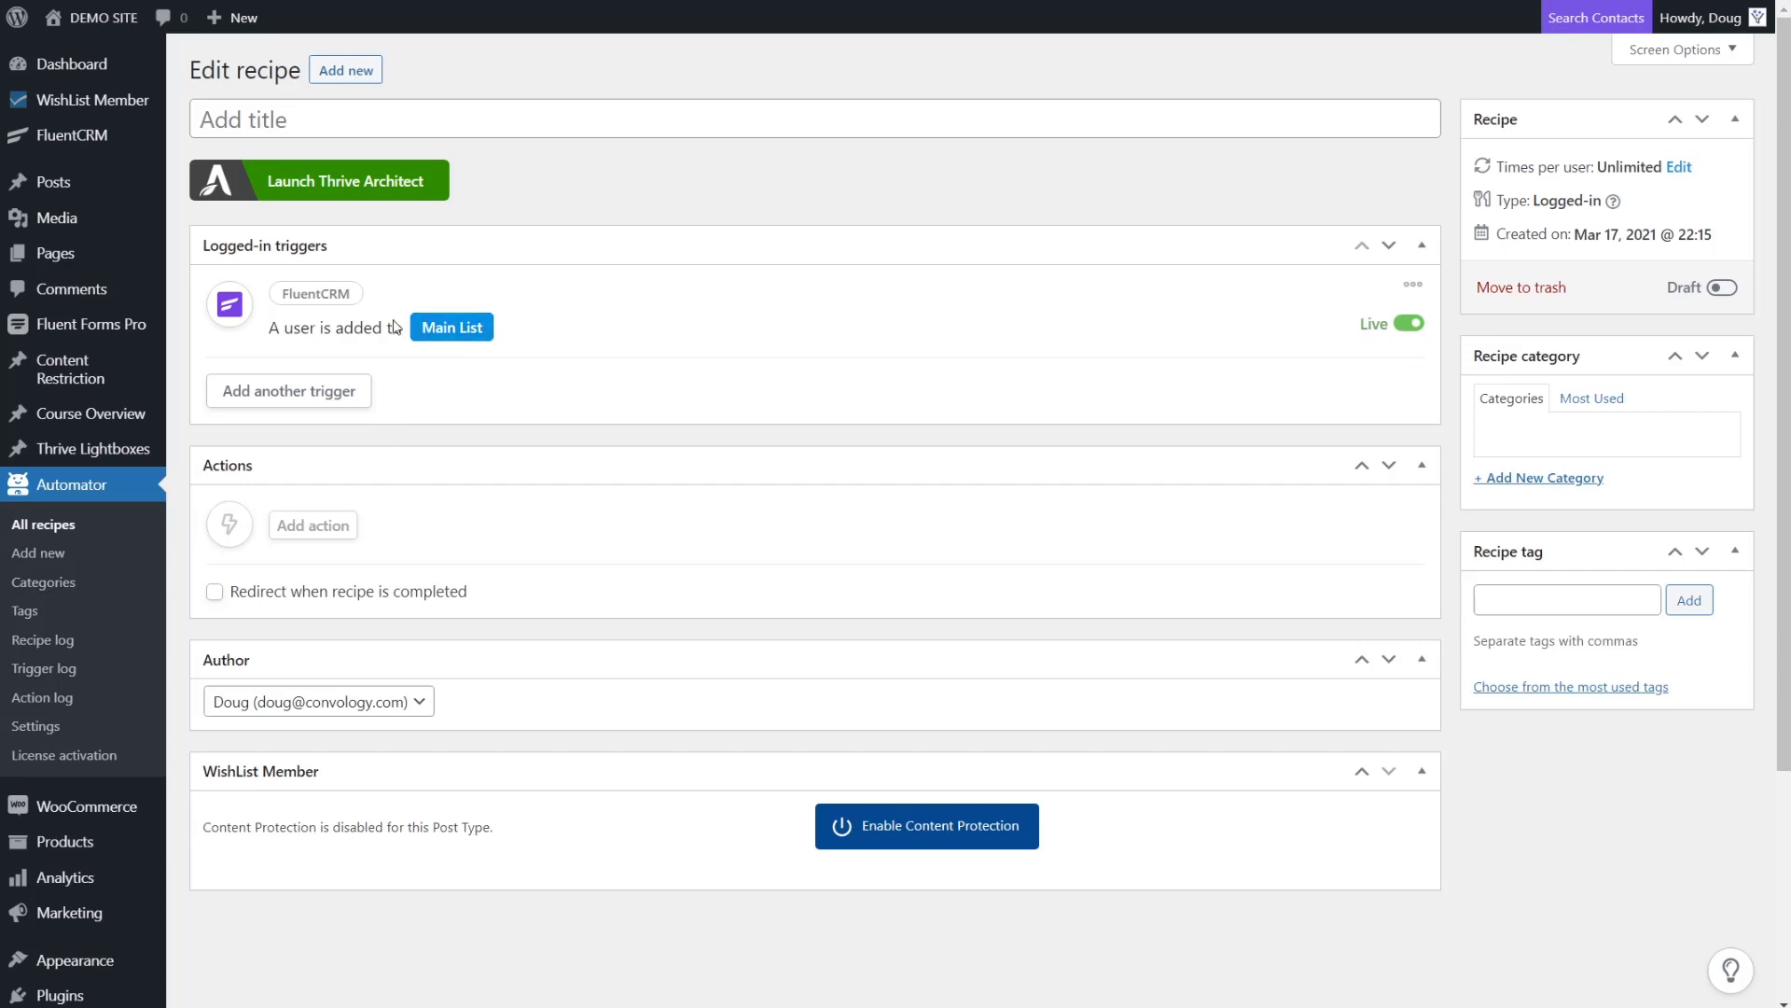
Add an action to the recipe and pick the Wishlist Member integration
left_click(312, 527)
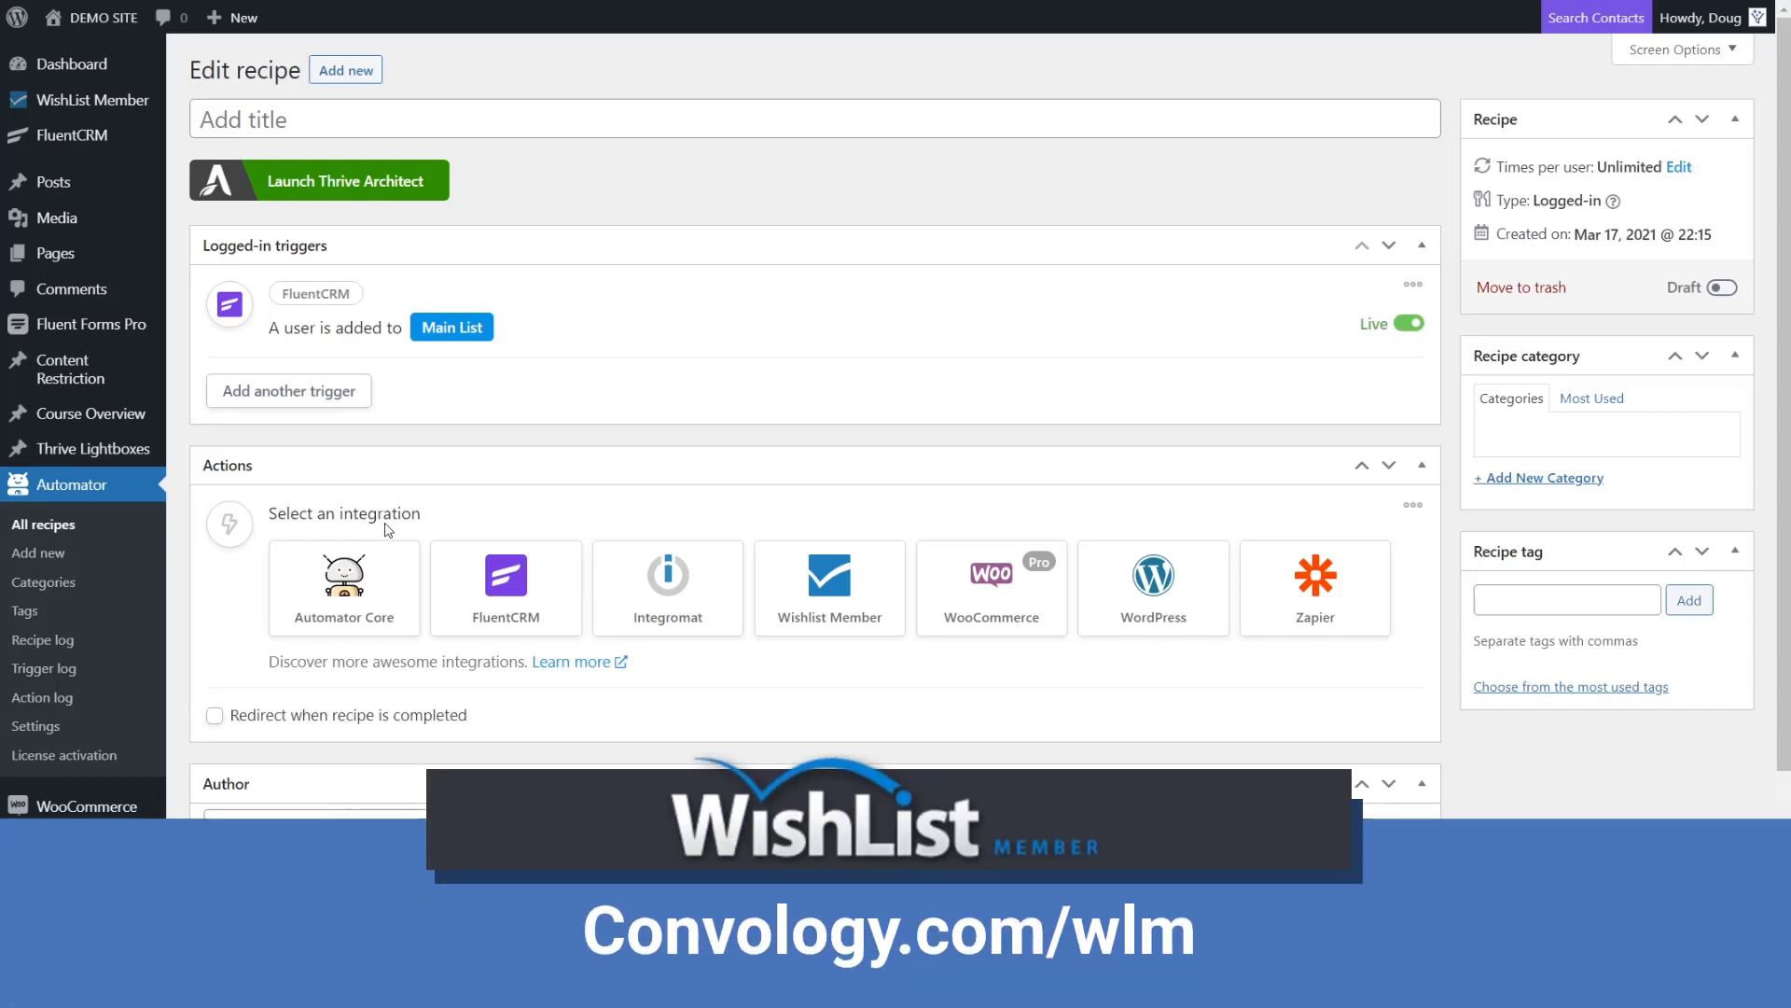
left_click(821, 600)
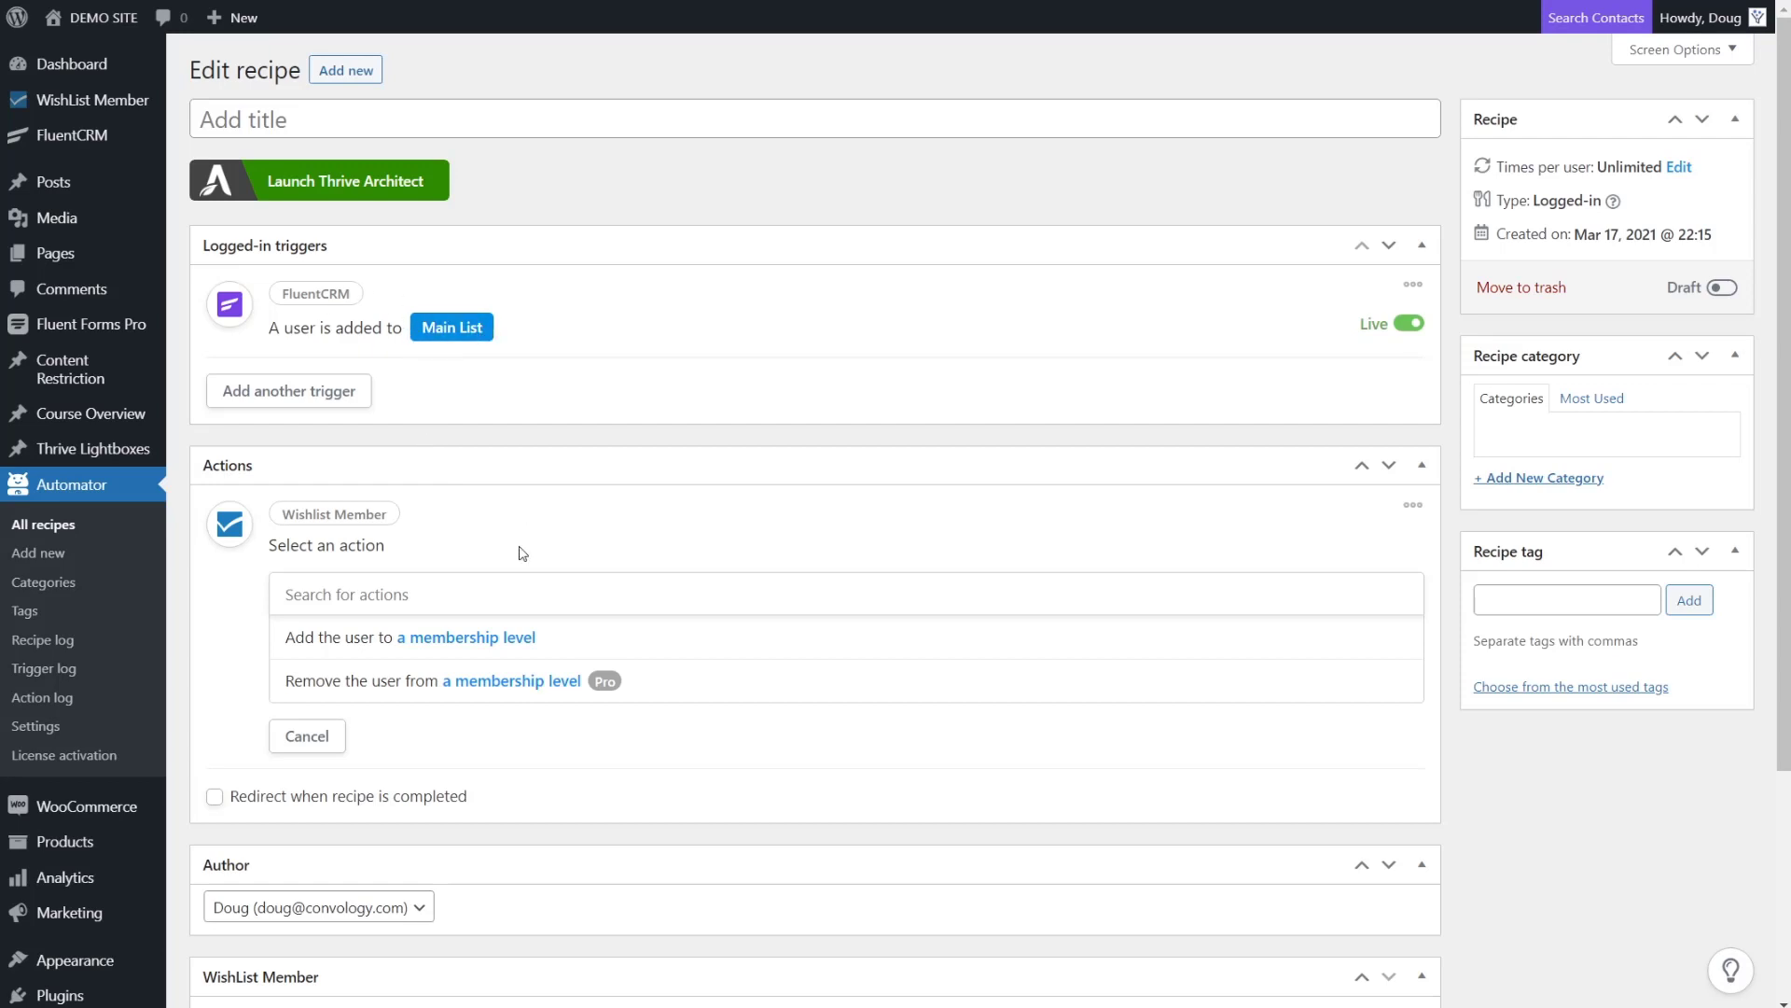
left_click(411, 642)
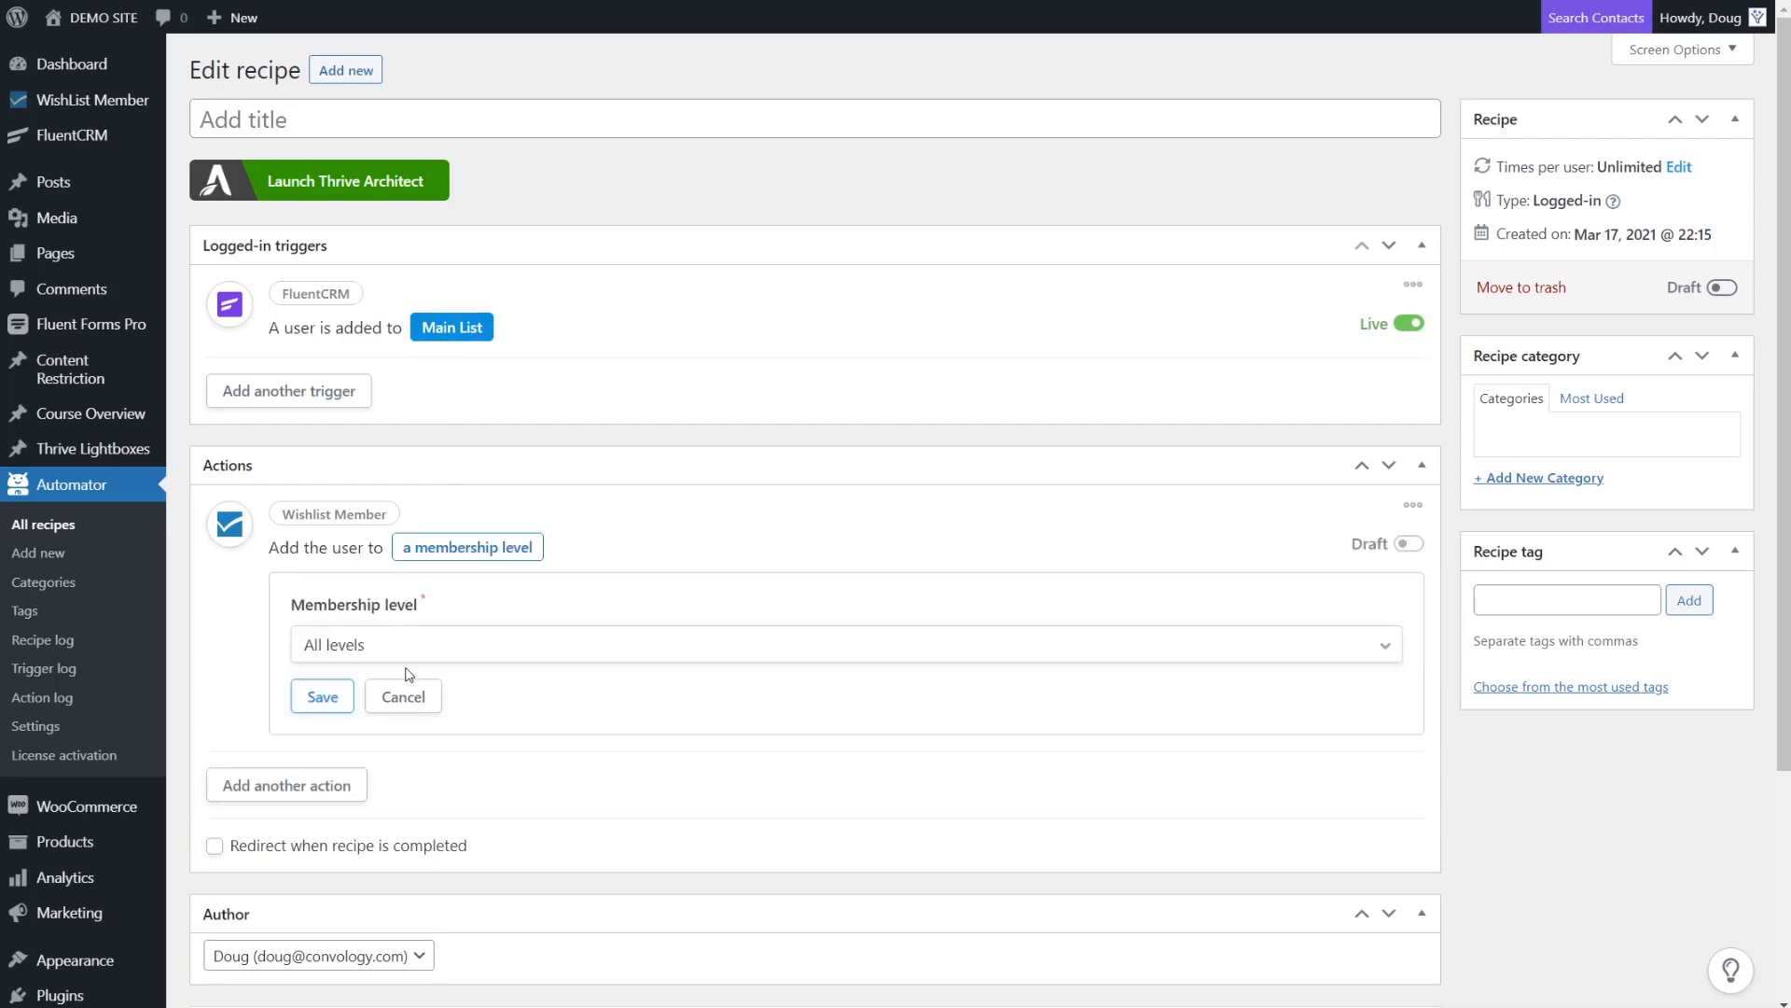
left_click(400, 649)
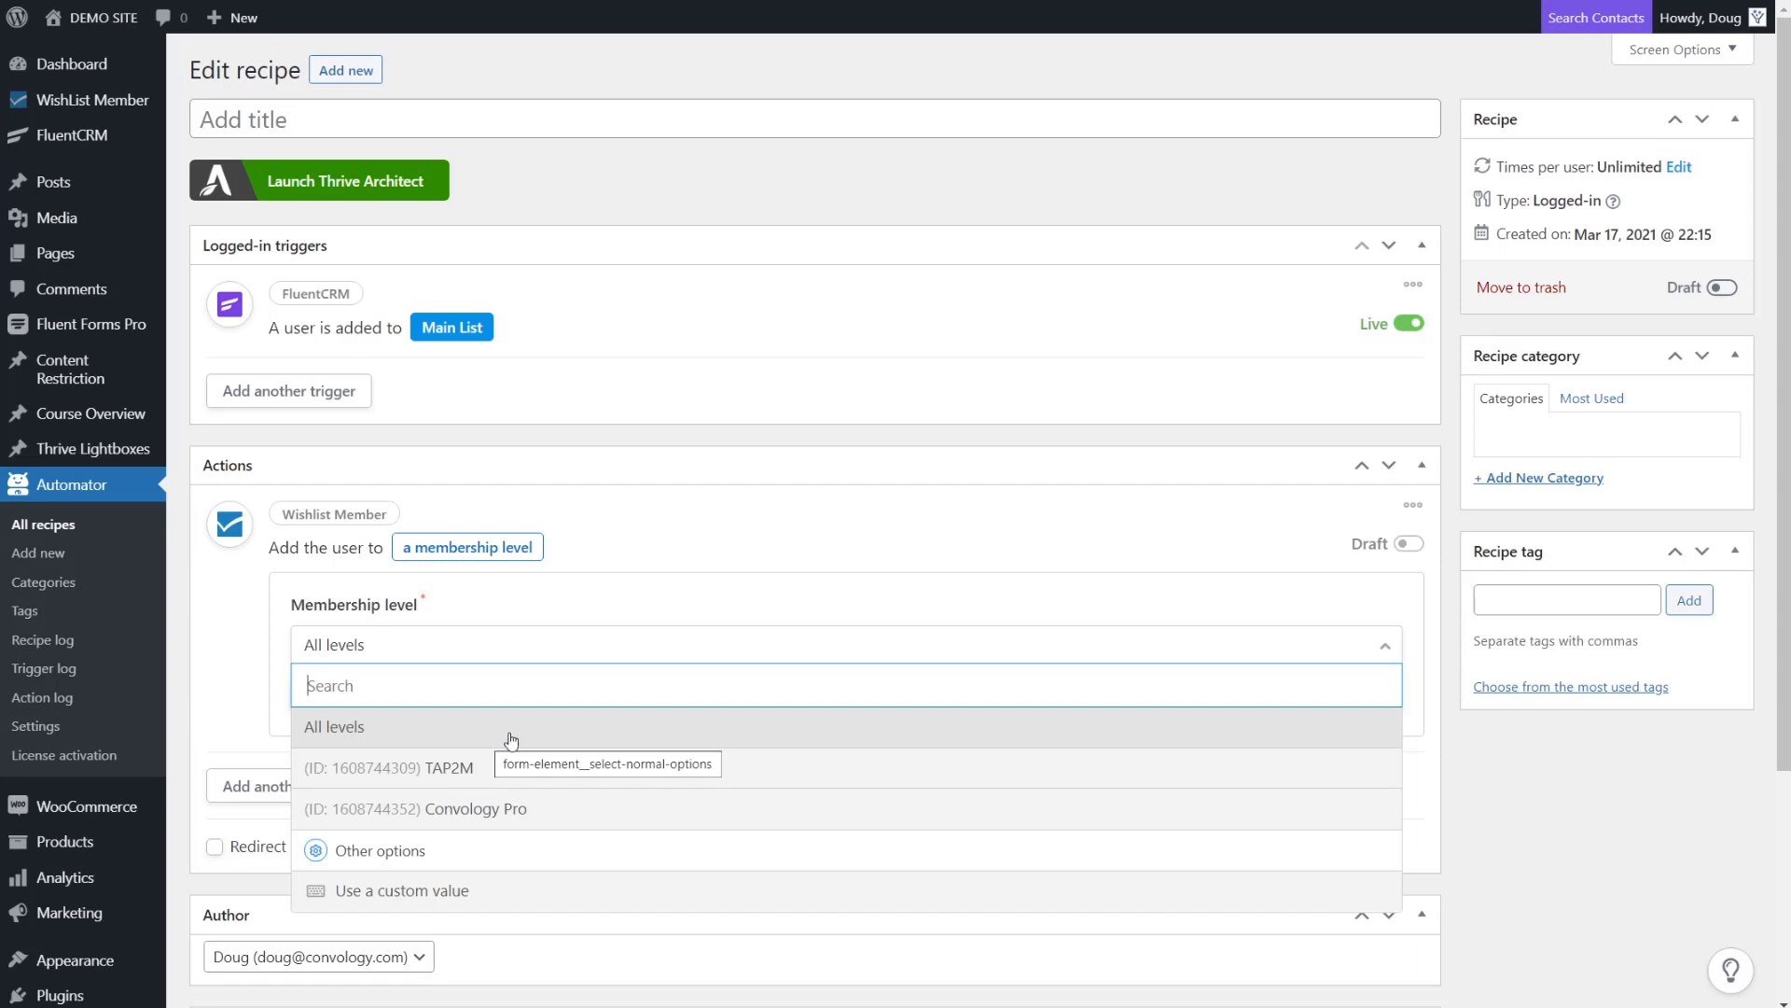
left_click(446, 773)
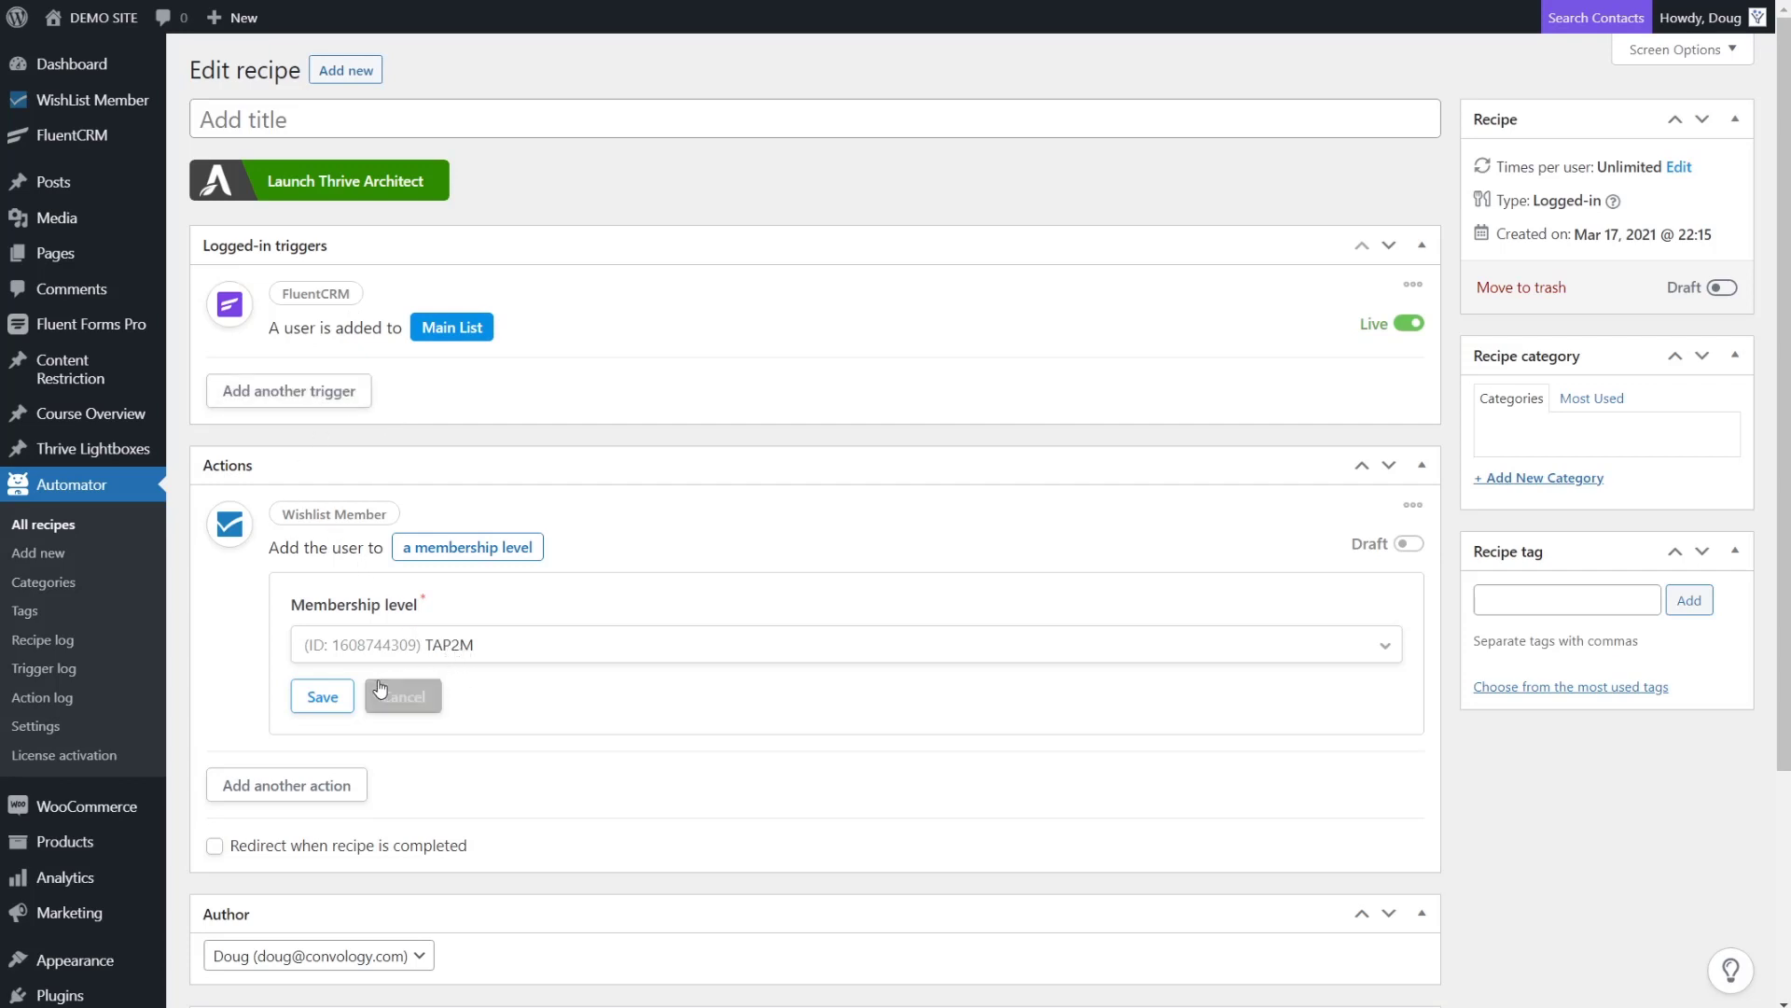
left_click(322, 696)
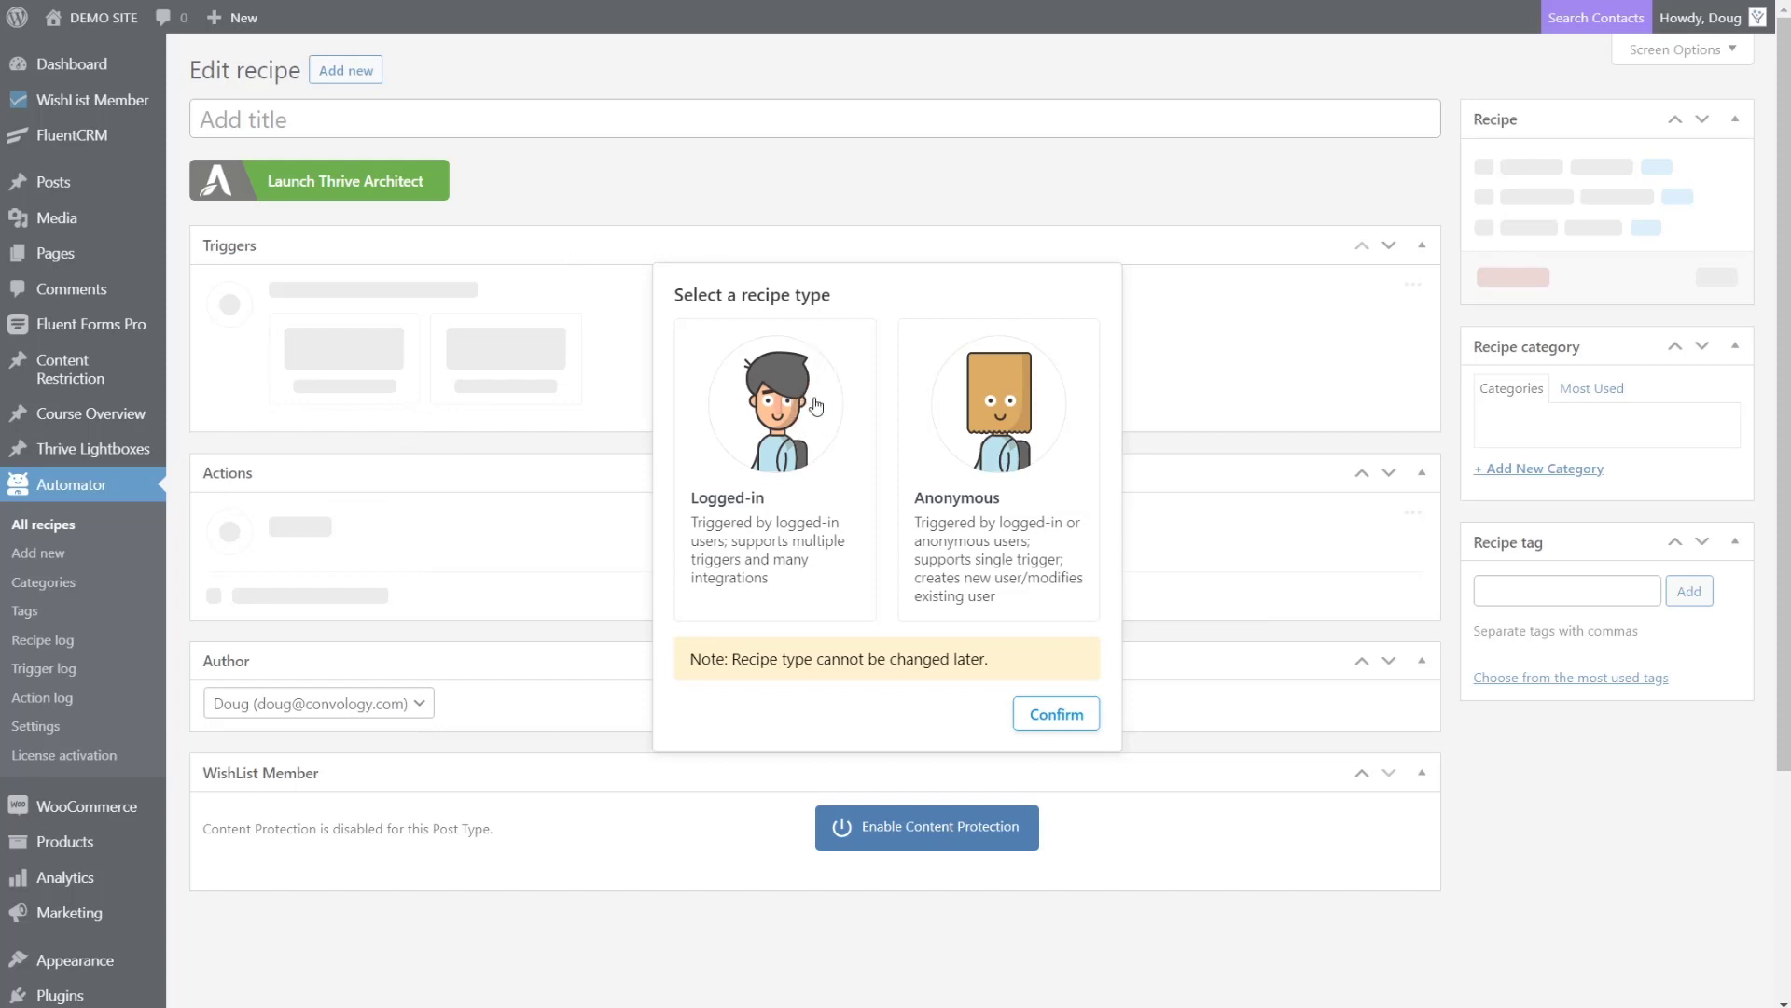
Make the new recipe a Logged-in recipe type
left_click(797, 448)
left_click(1029, 706)
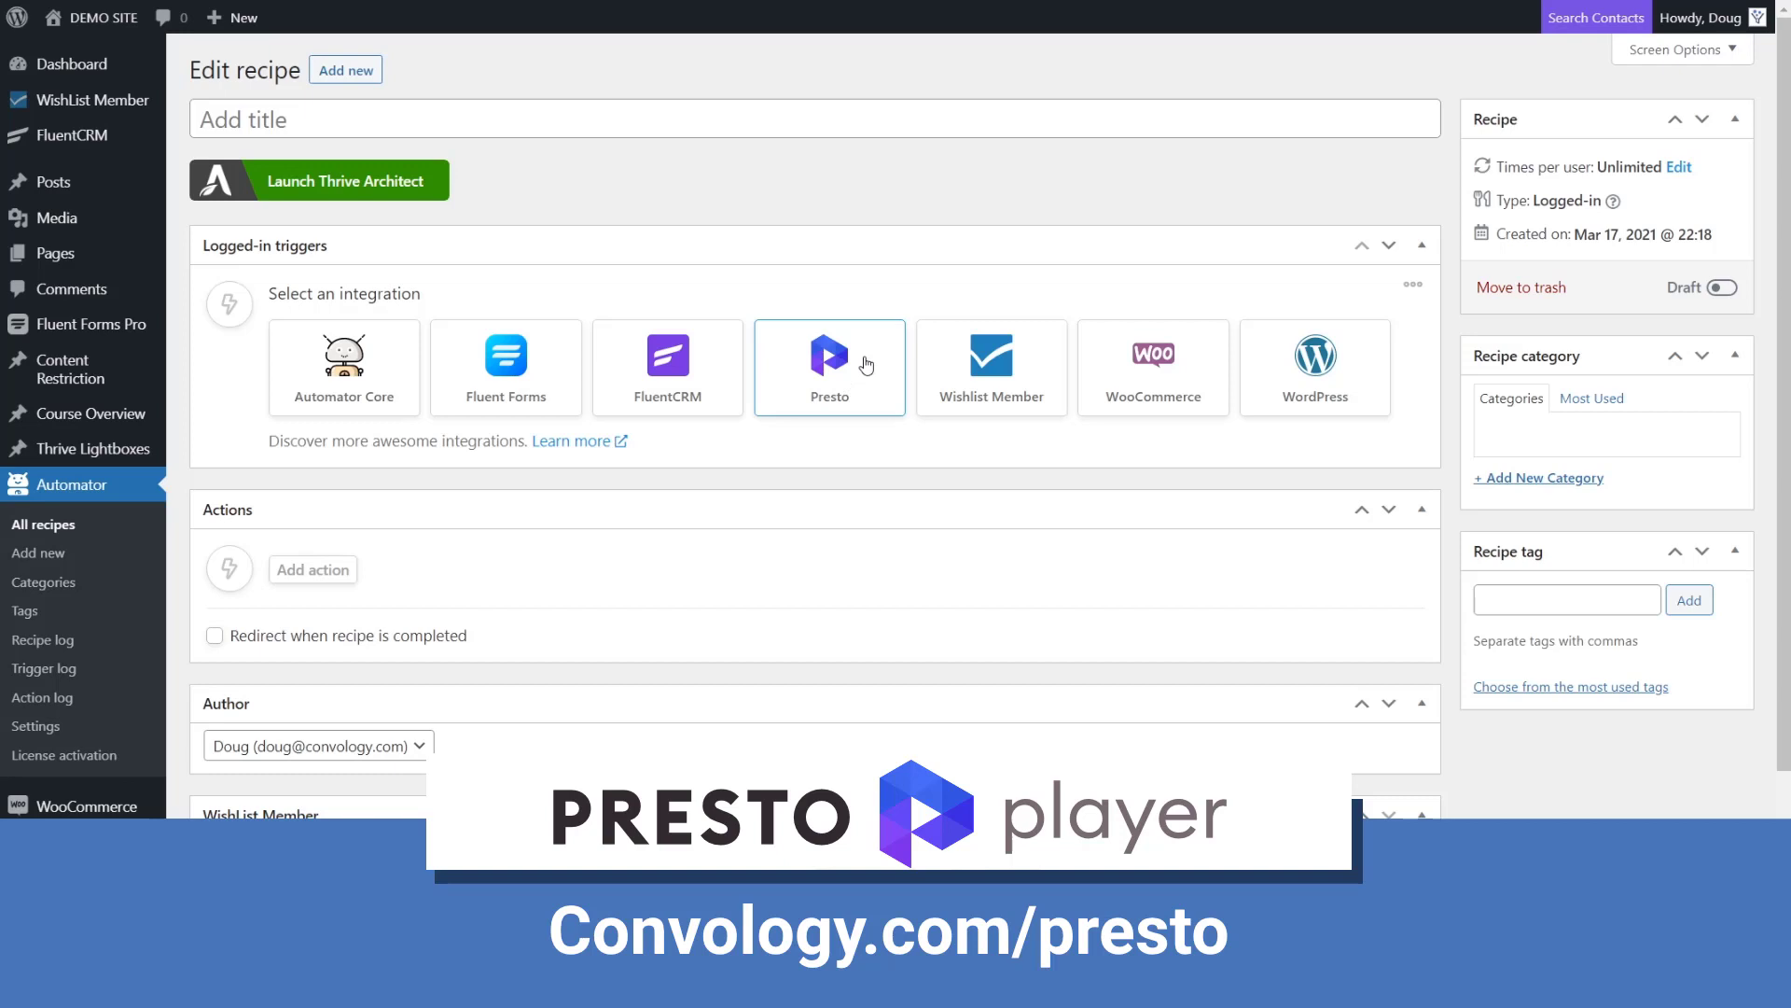
Trigger the recipe when a user completes the Presto video with ID 3 (Thrive Apprentice), and save
left_click(866, 364)
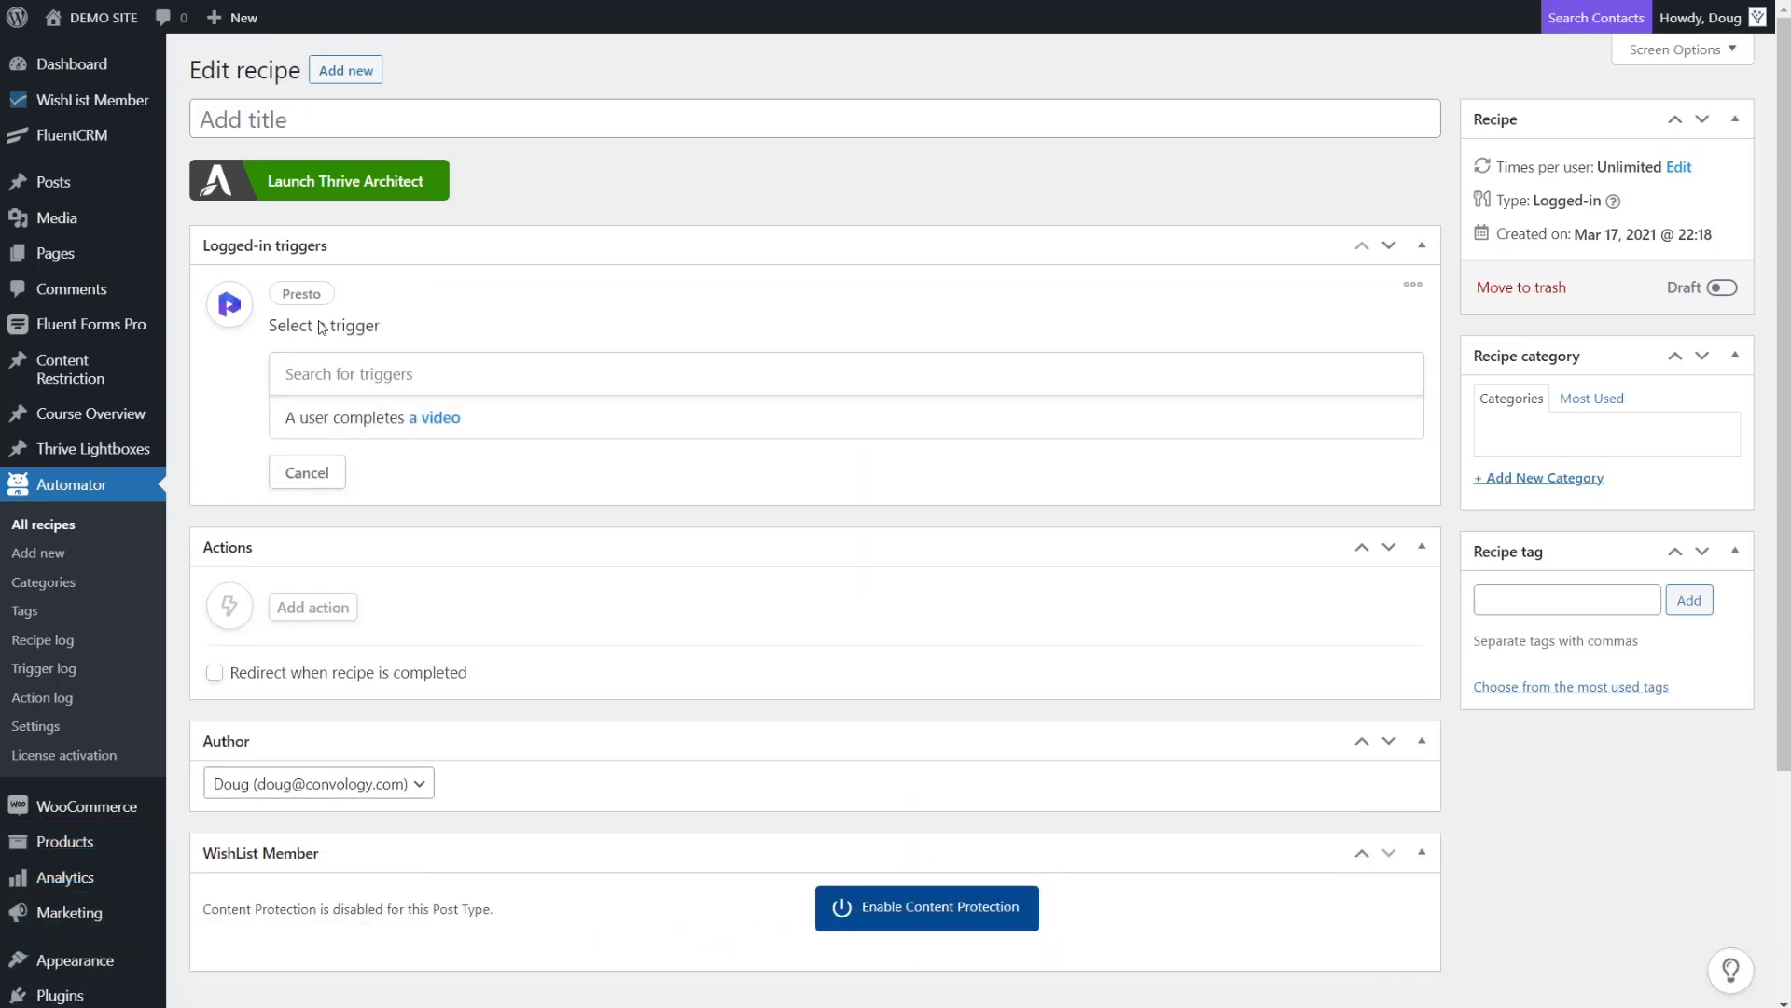
left_click(429, 420)
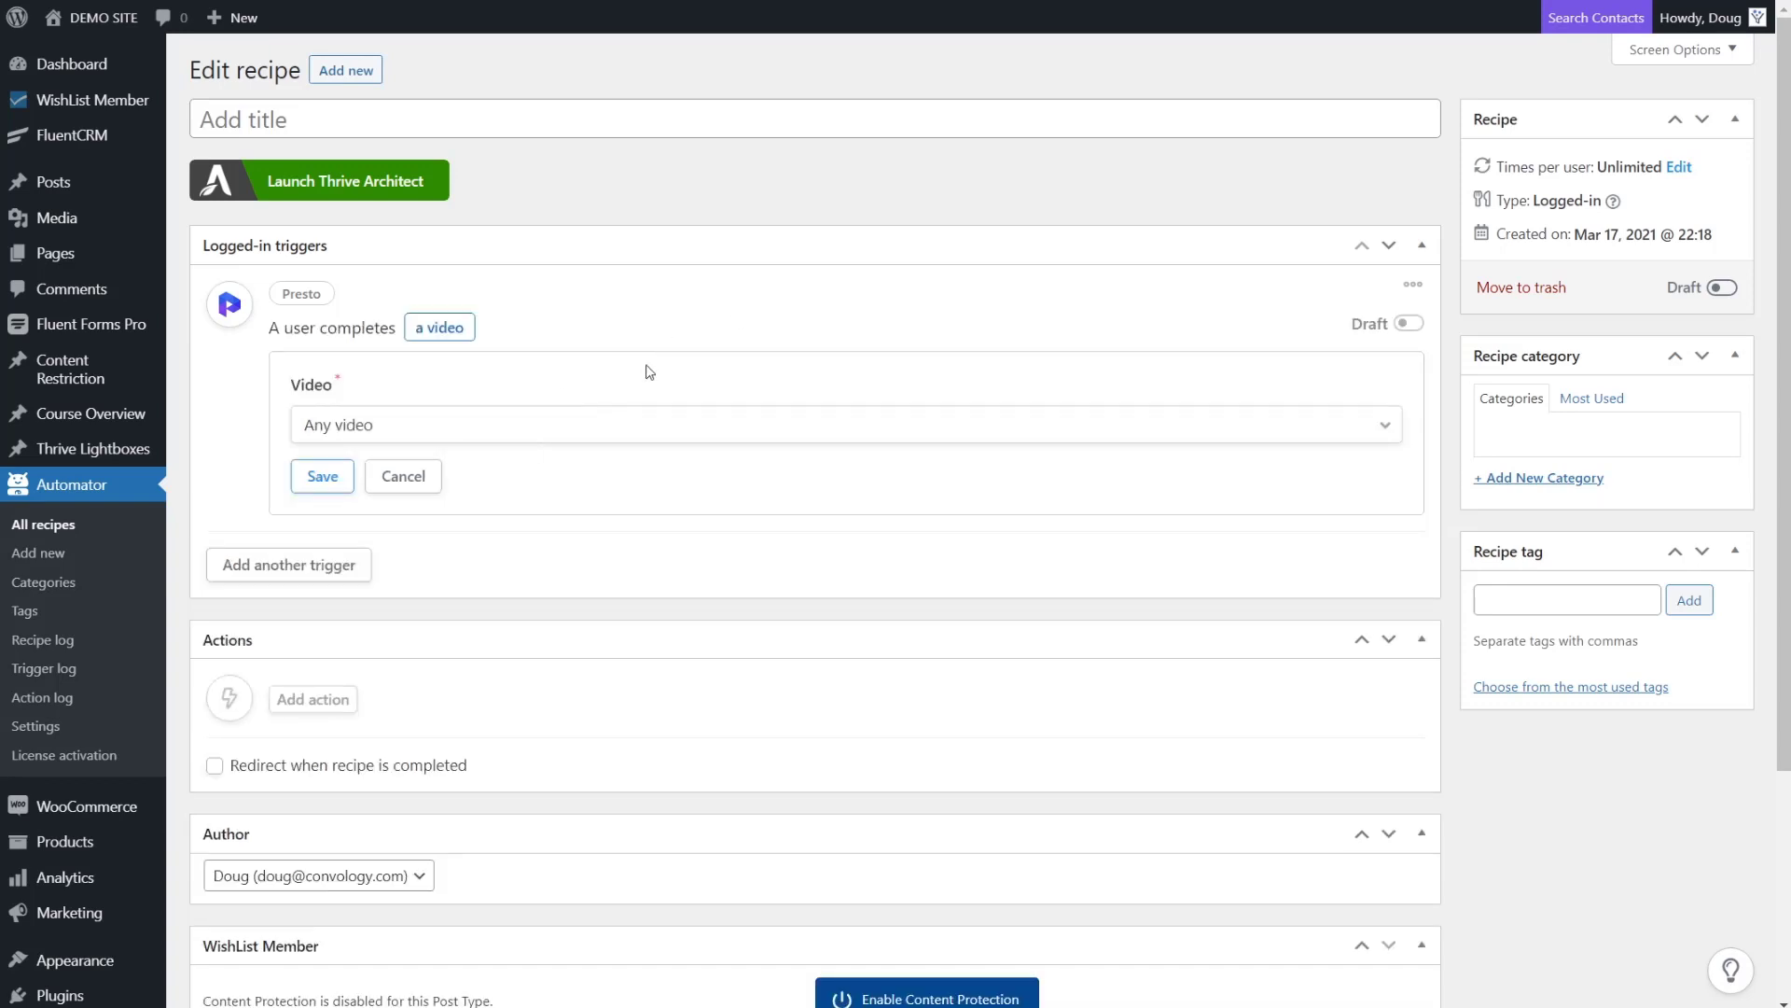
left_click(401, 427)
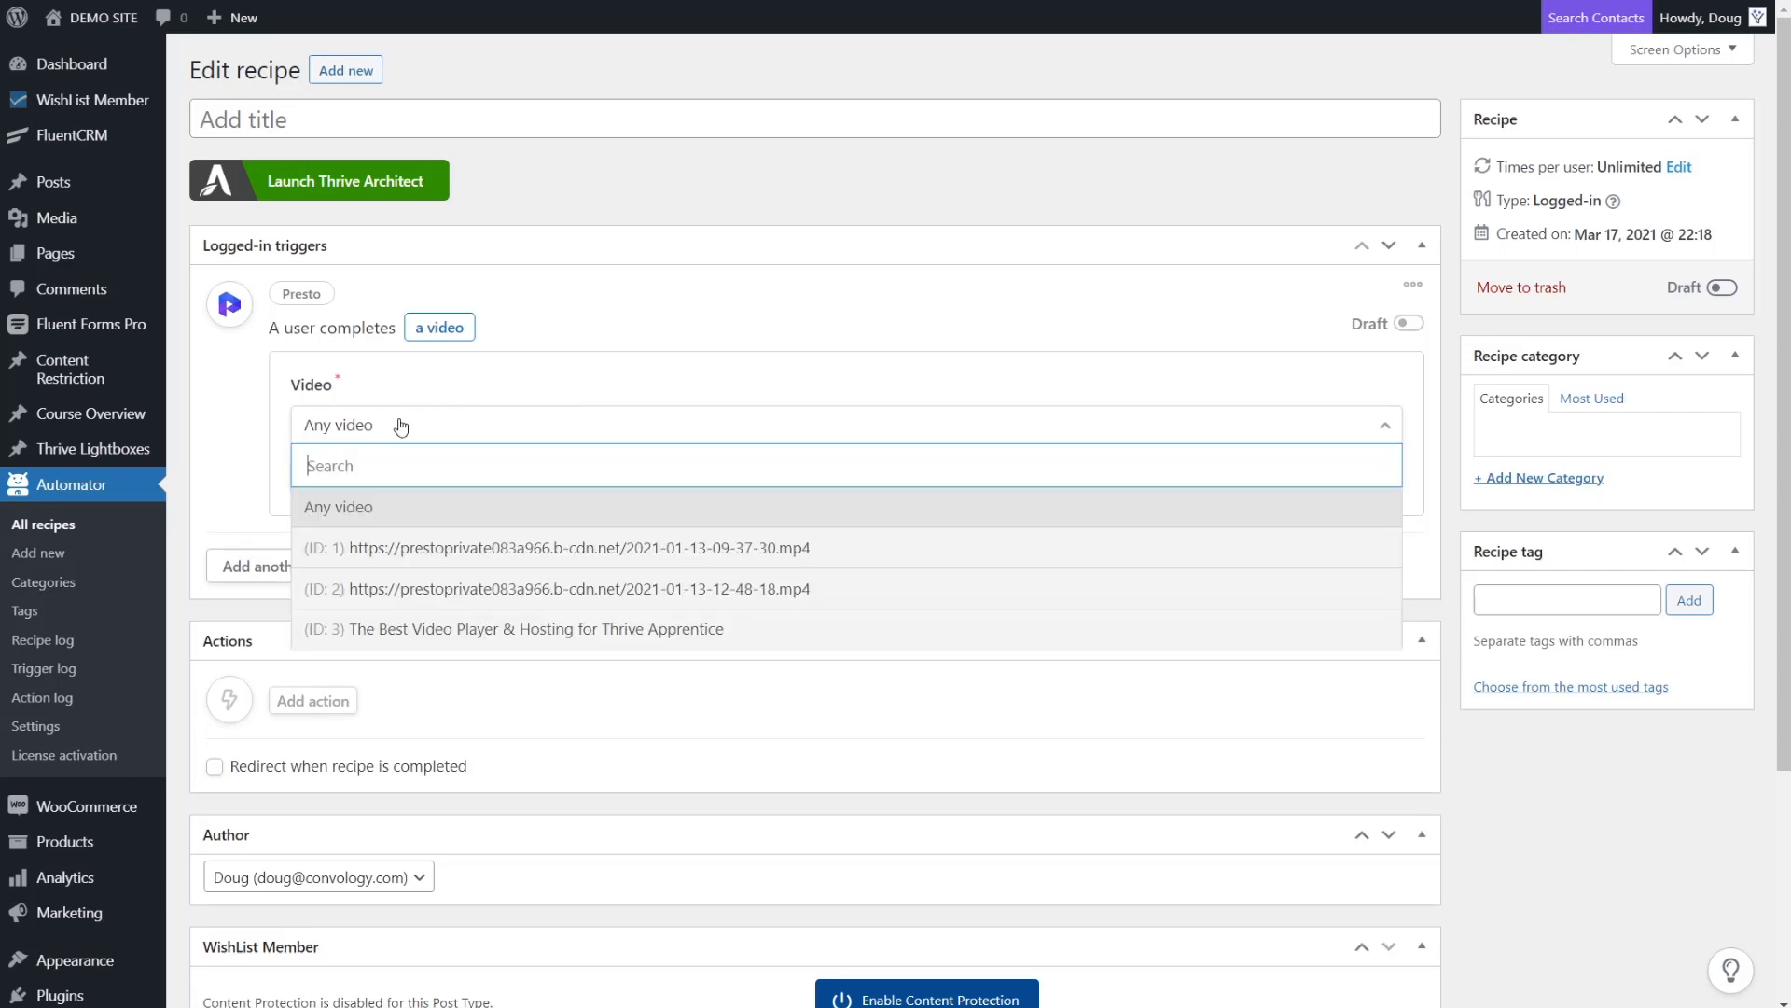
left_click(518, 630)
left_click(324, 478)
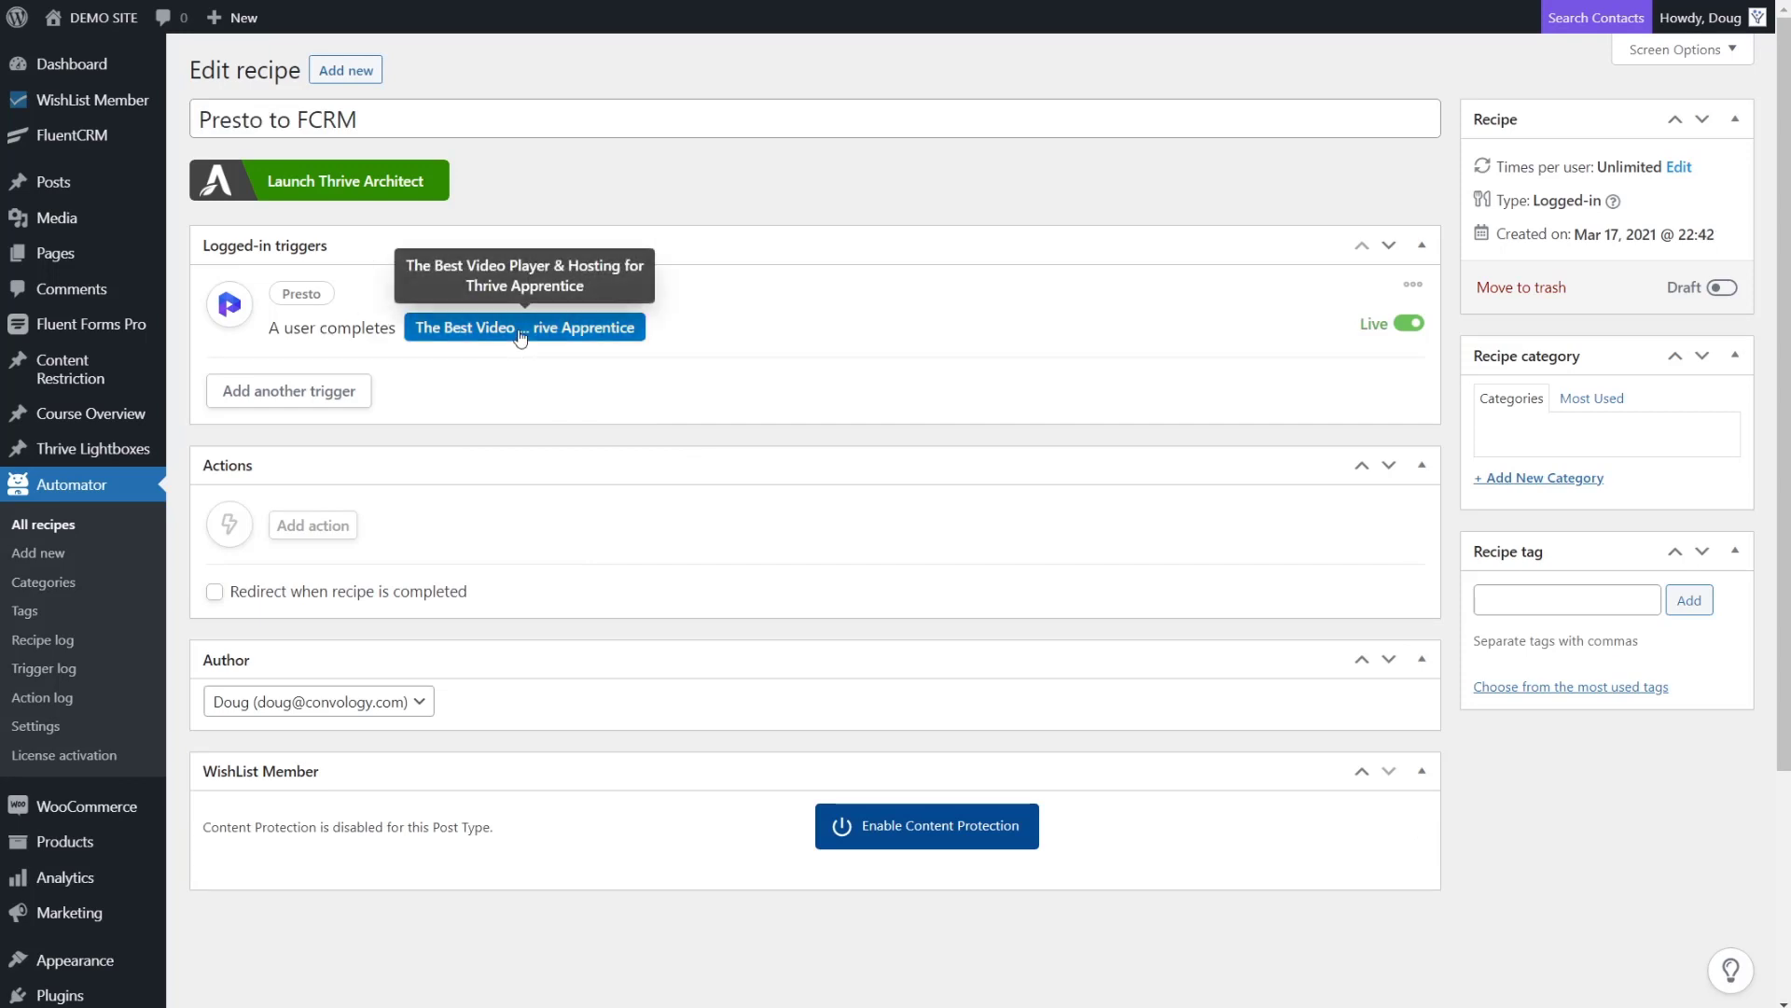
Add a FluentCRM action that adds the tag 'Free Course: Halfway' to the user, and save it
left_click(324, 535)
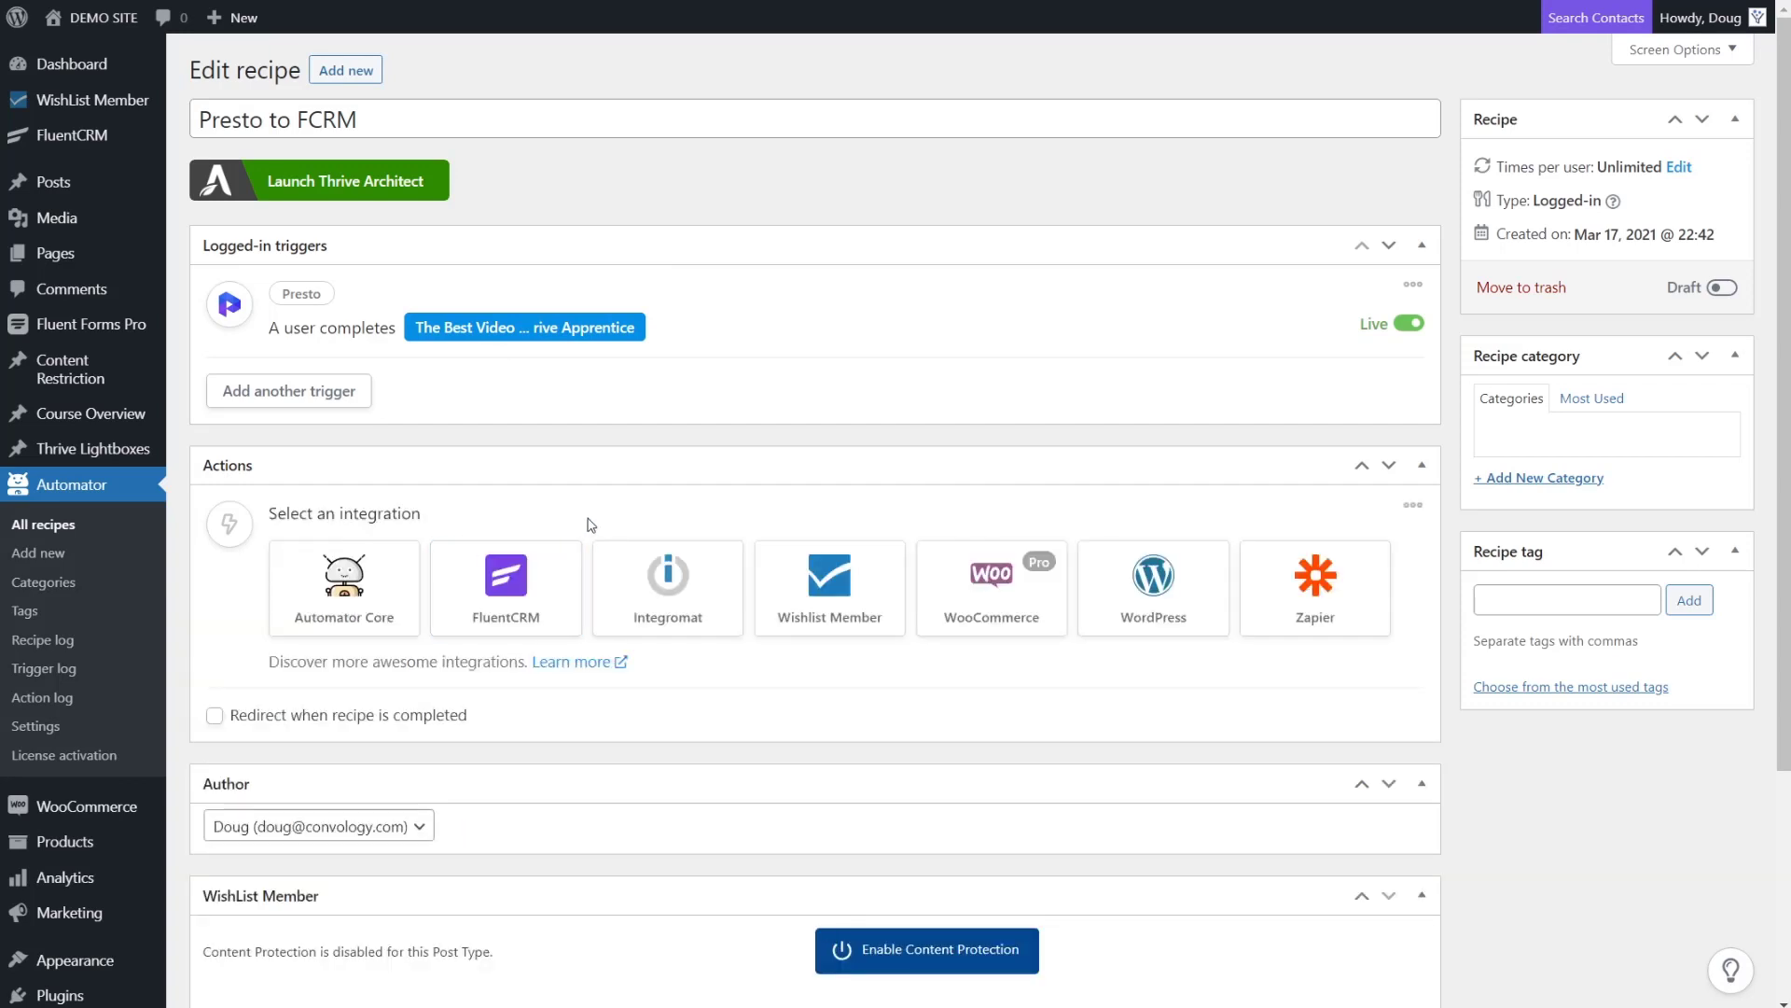
left_click(520, 597)
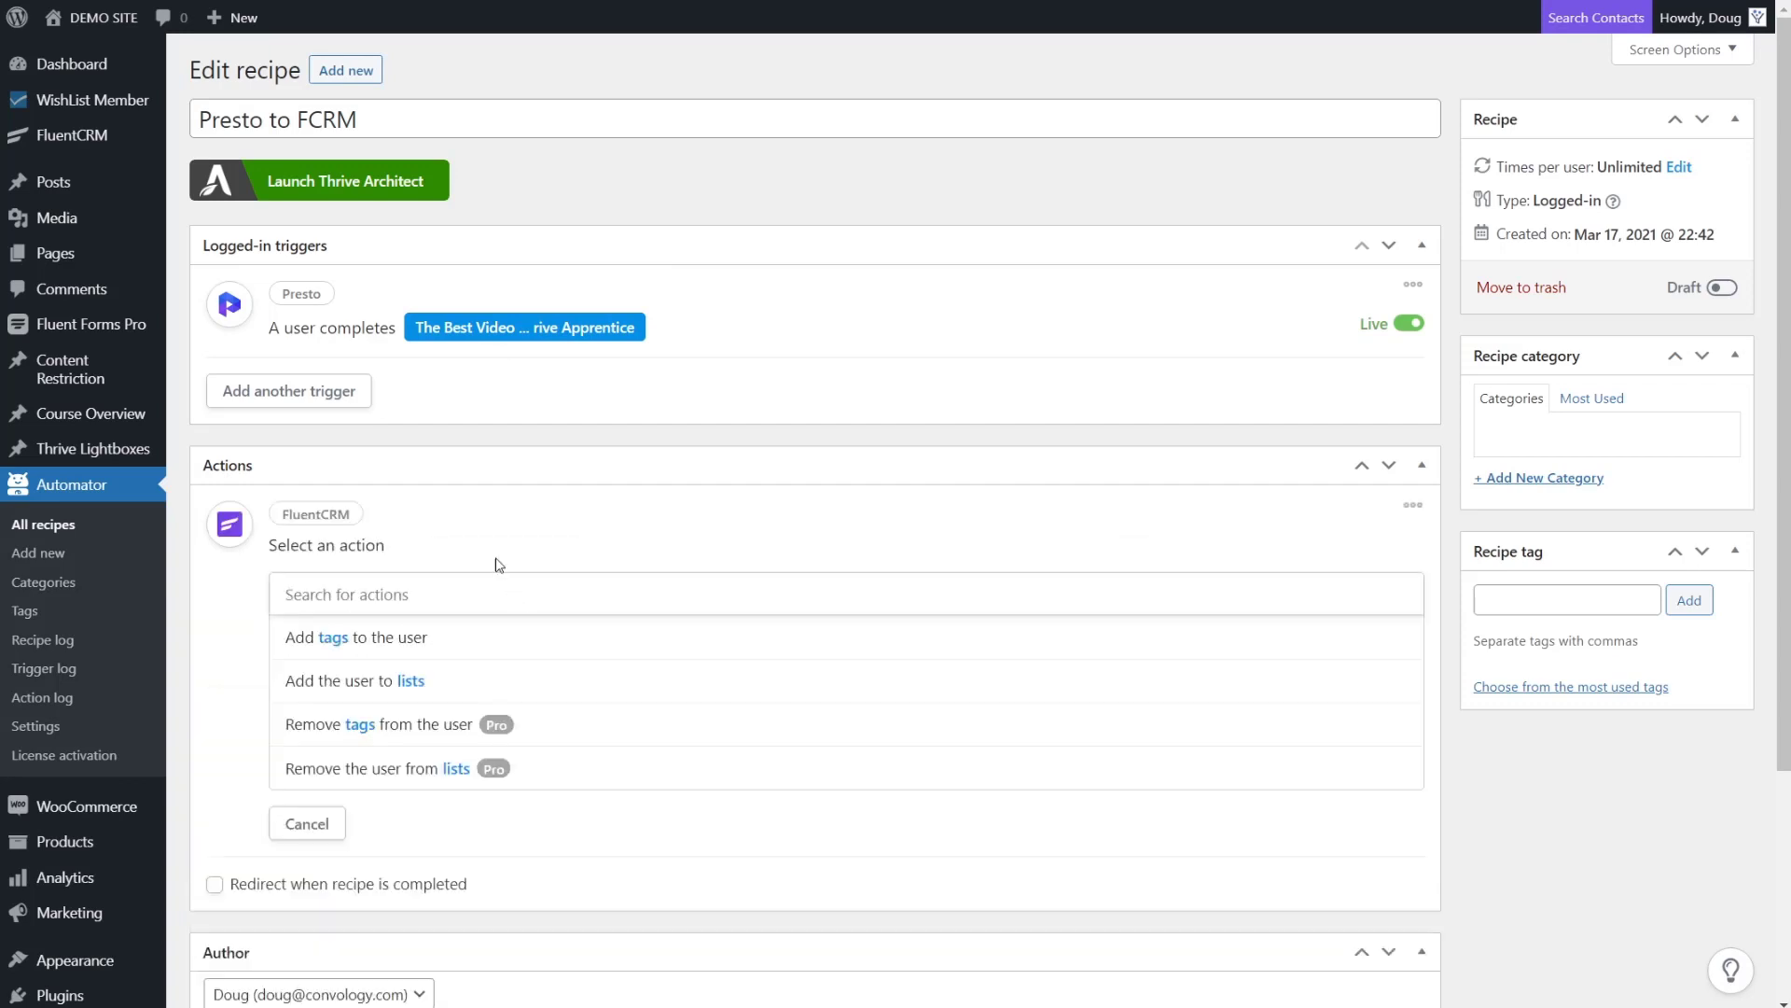
left_click(341, 648)
left_click(353, 659)
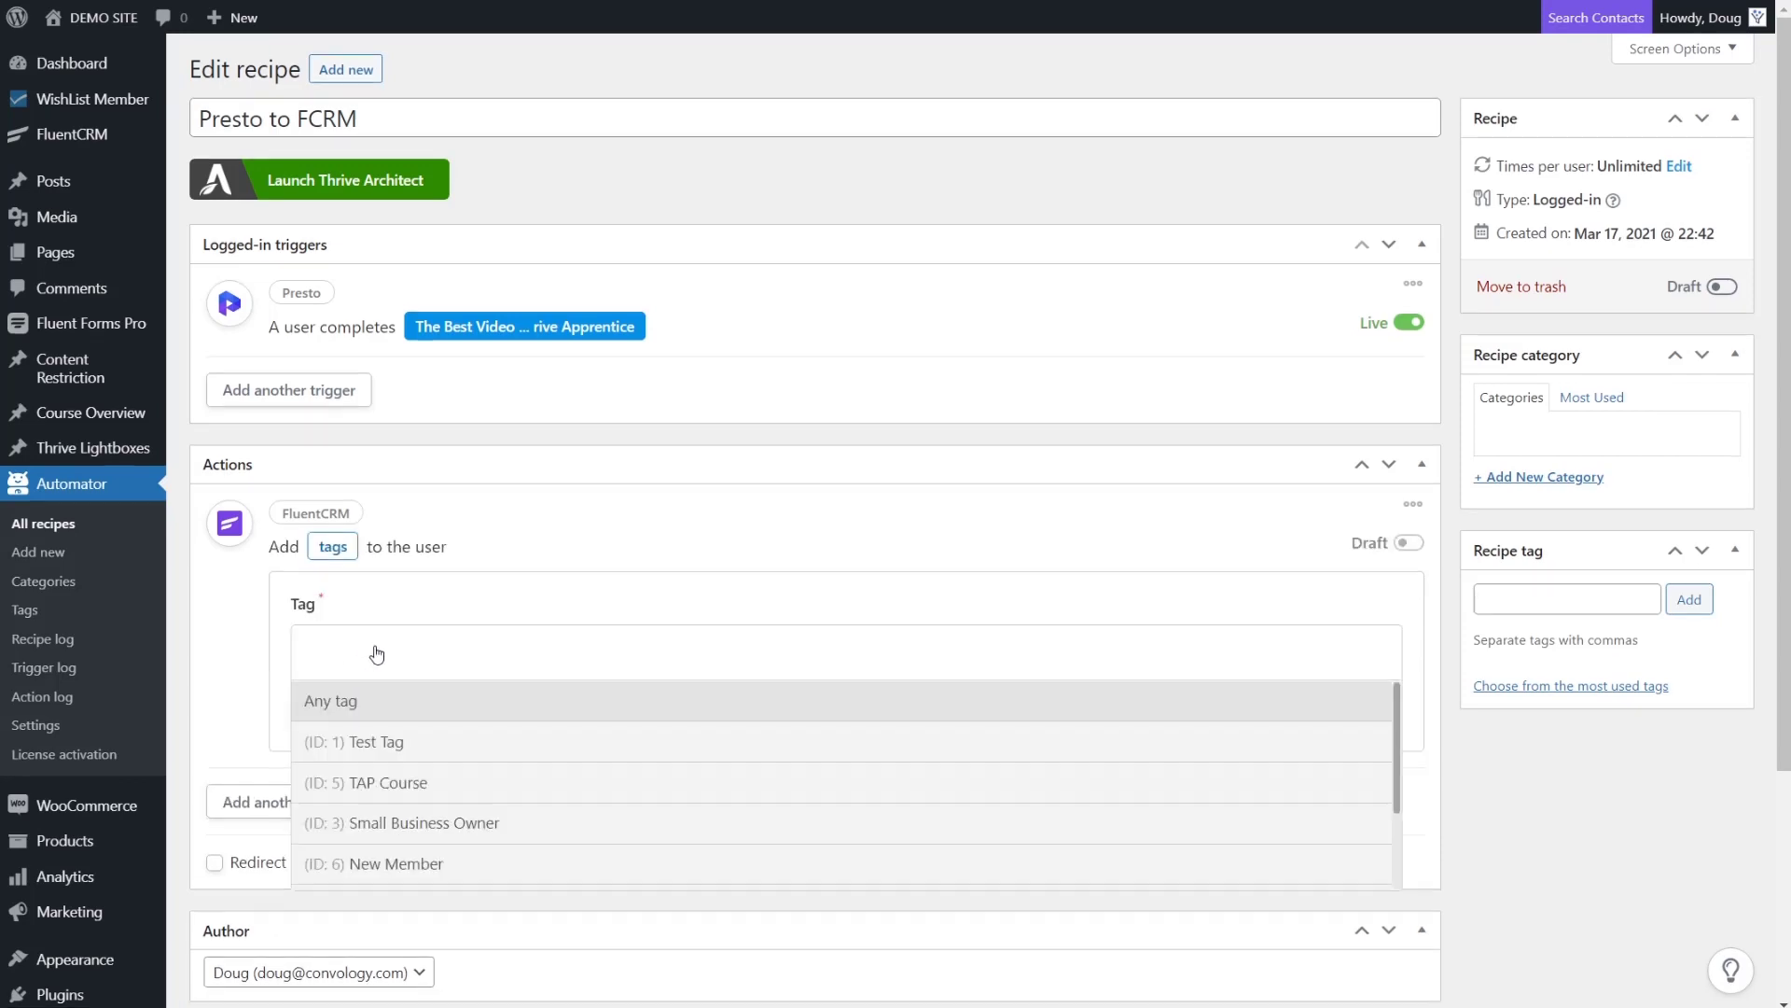
scroll(377, 653, "down", 5)
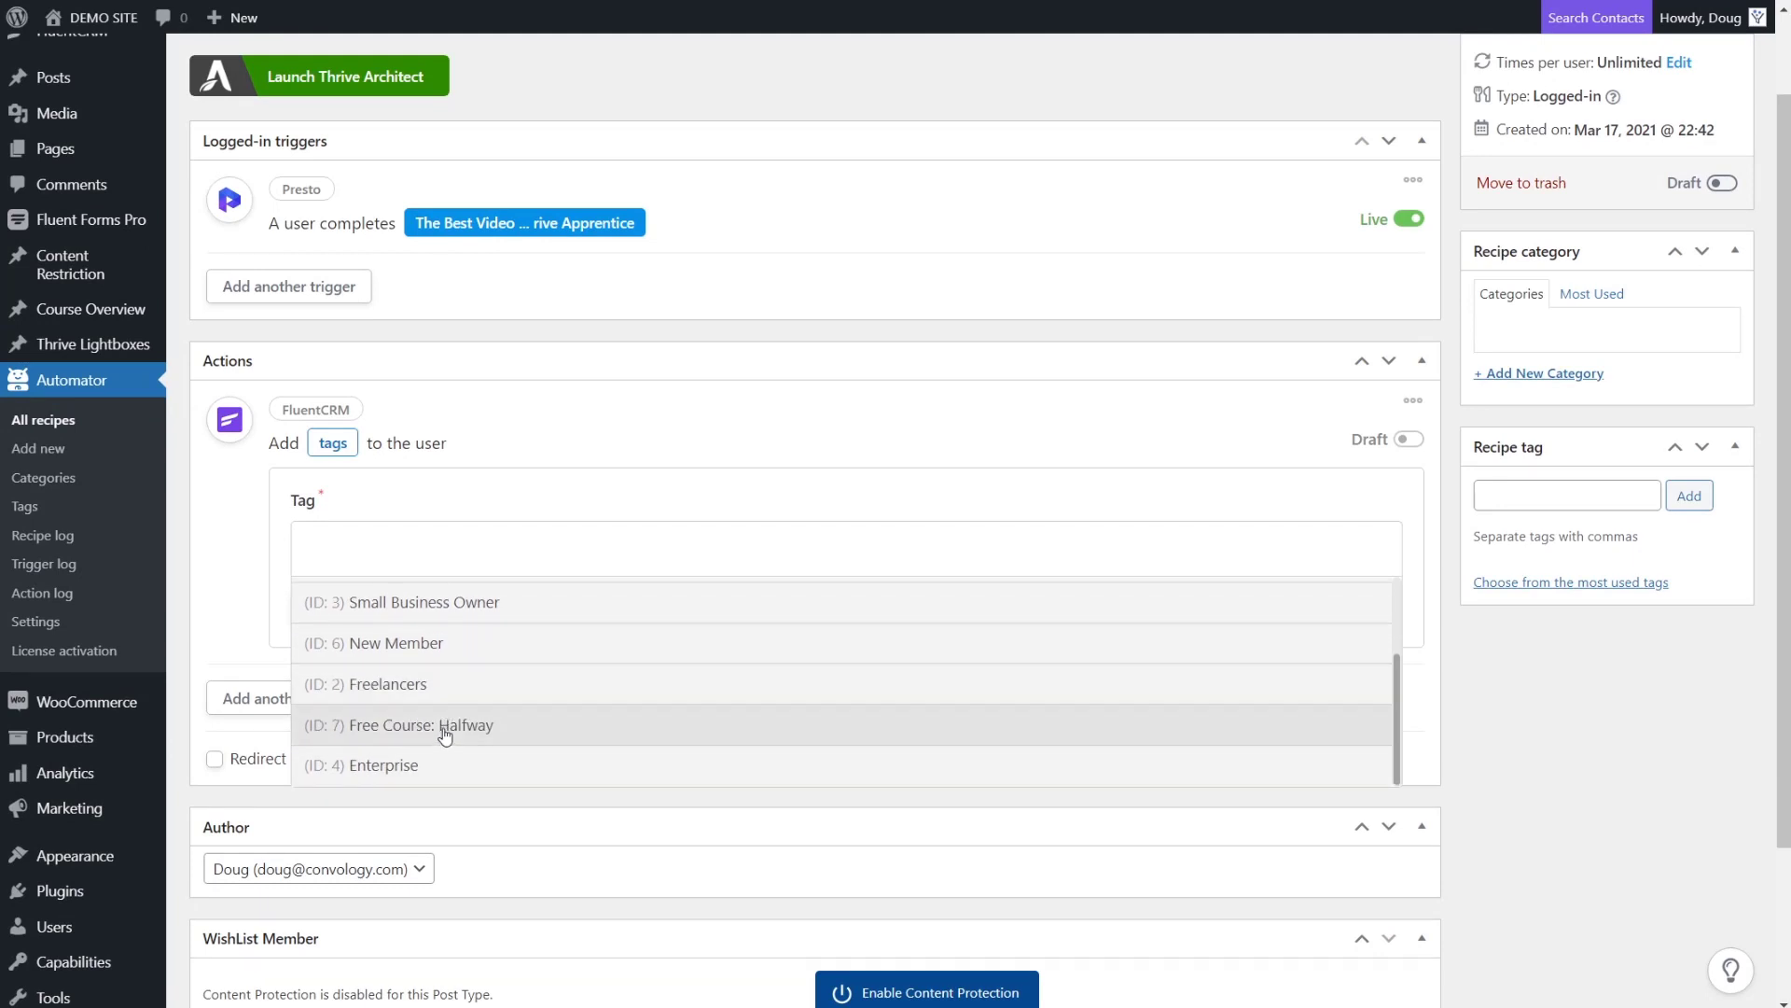
left_click(445, 728)
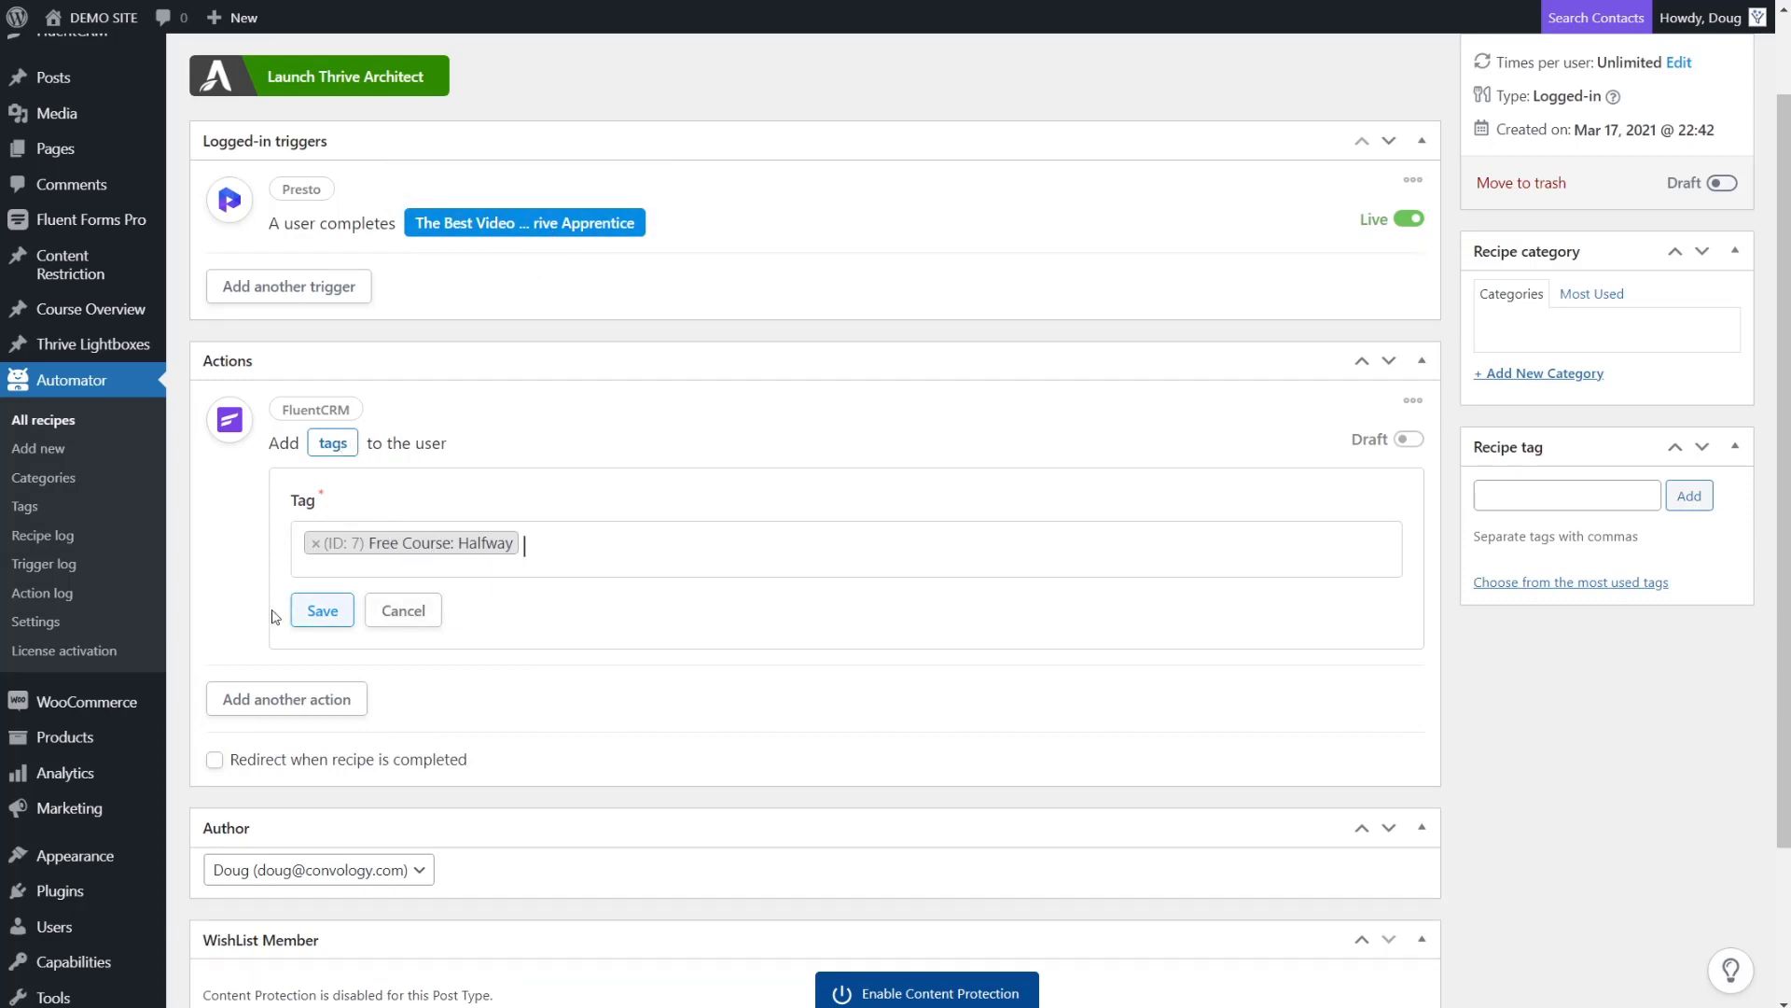
left_click(322, 610)
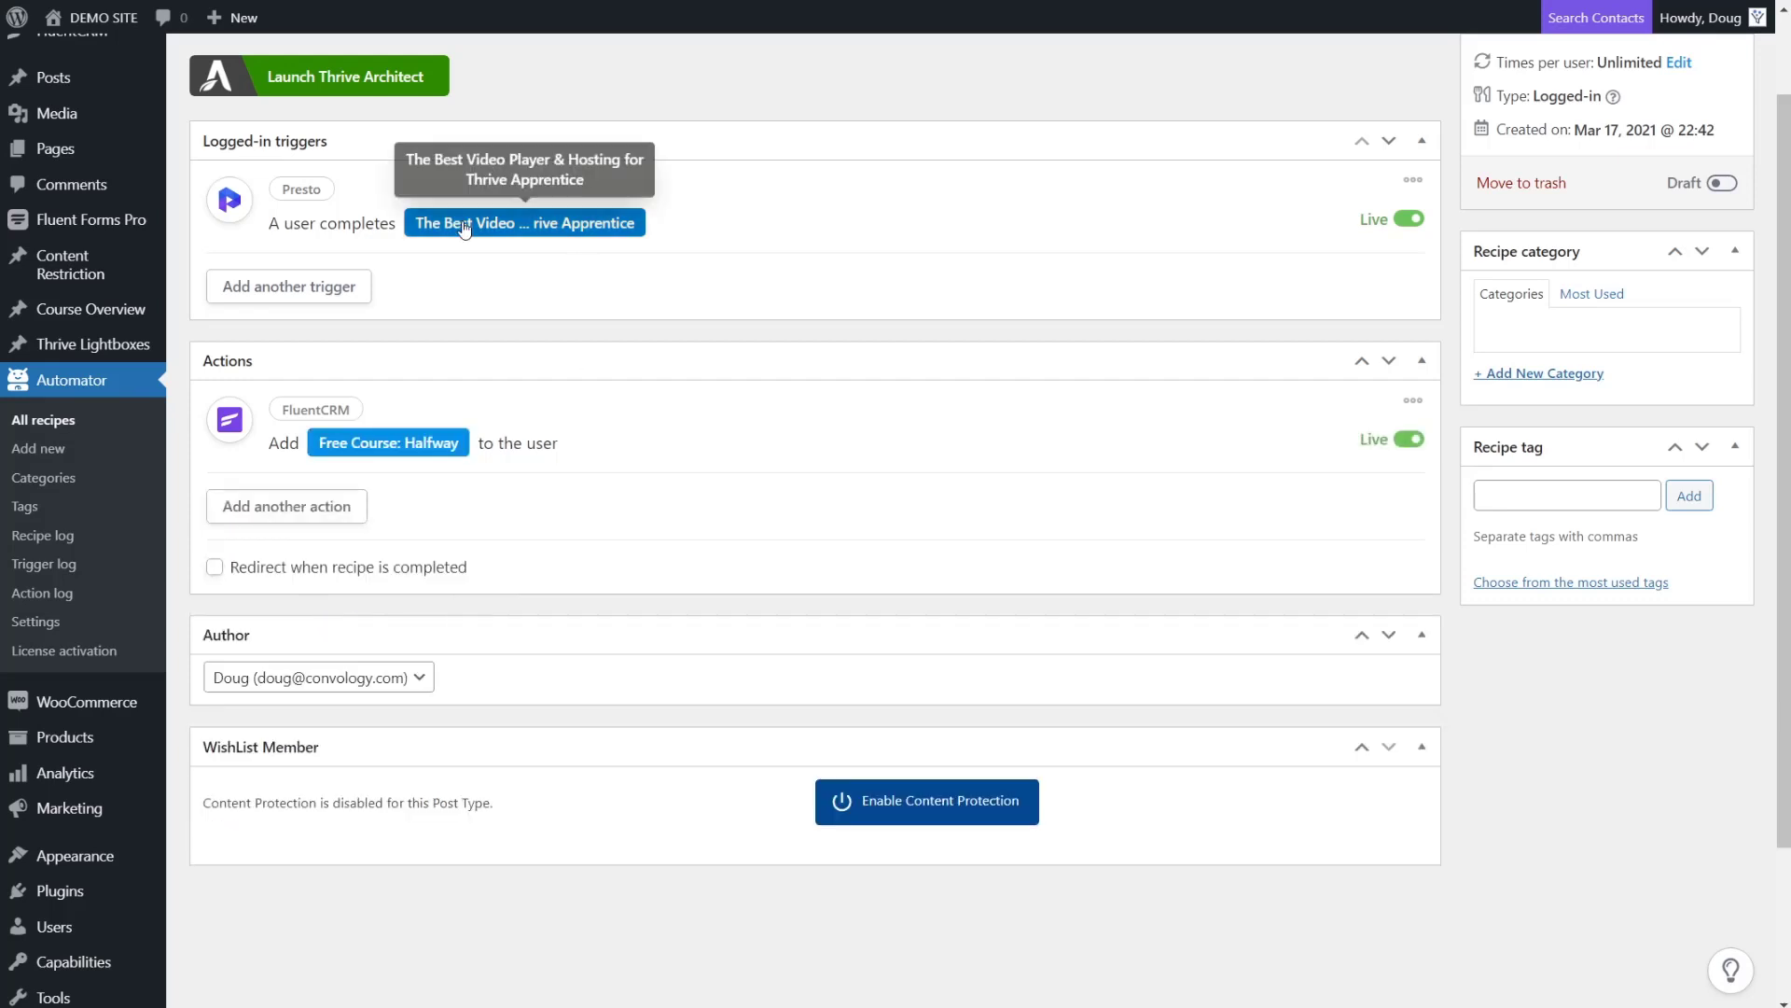
Start a new automation funnel from the FluentCRM dashboard's Automations list
scroll(84, 244, "up", 1)
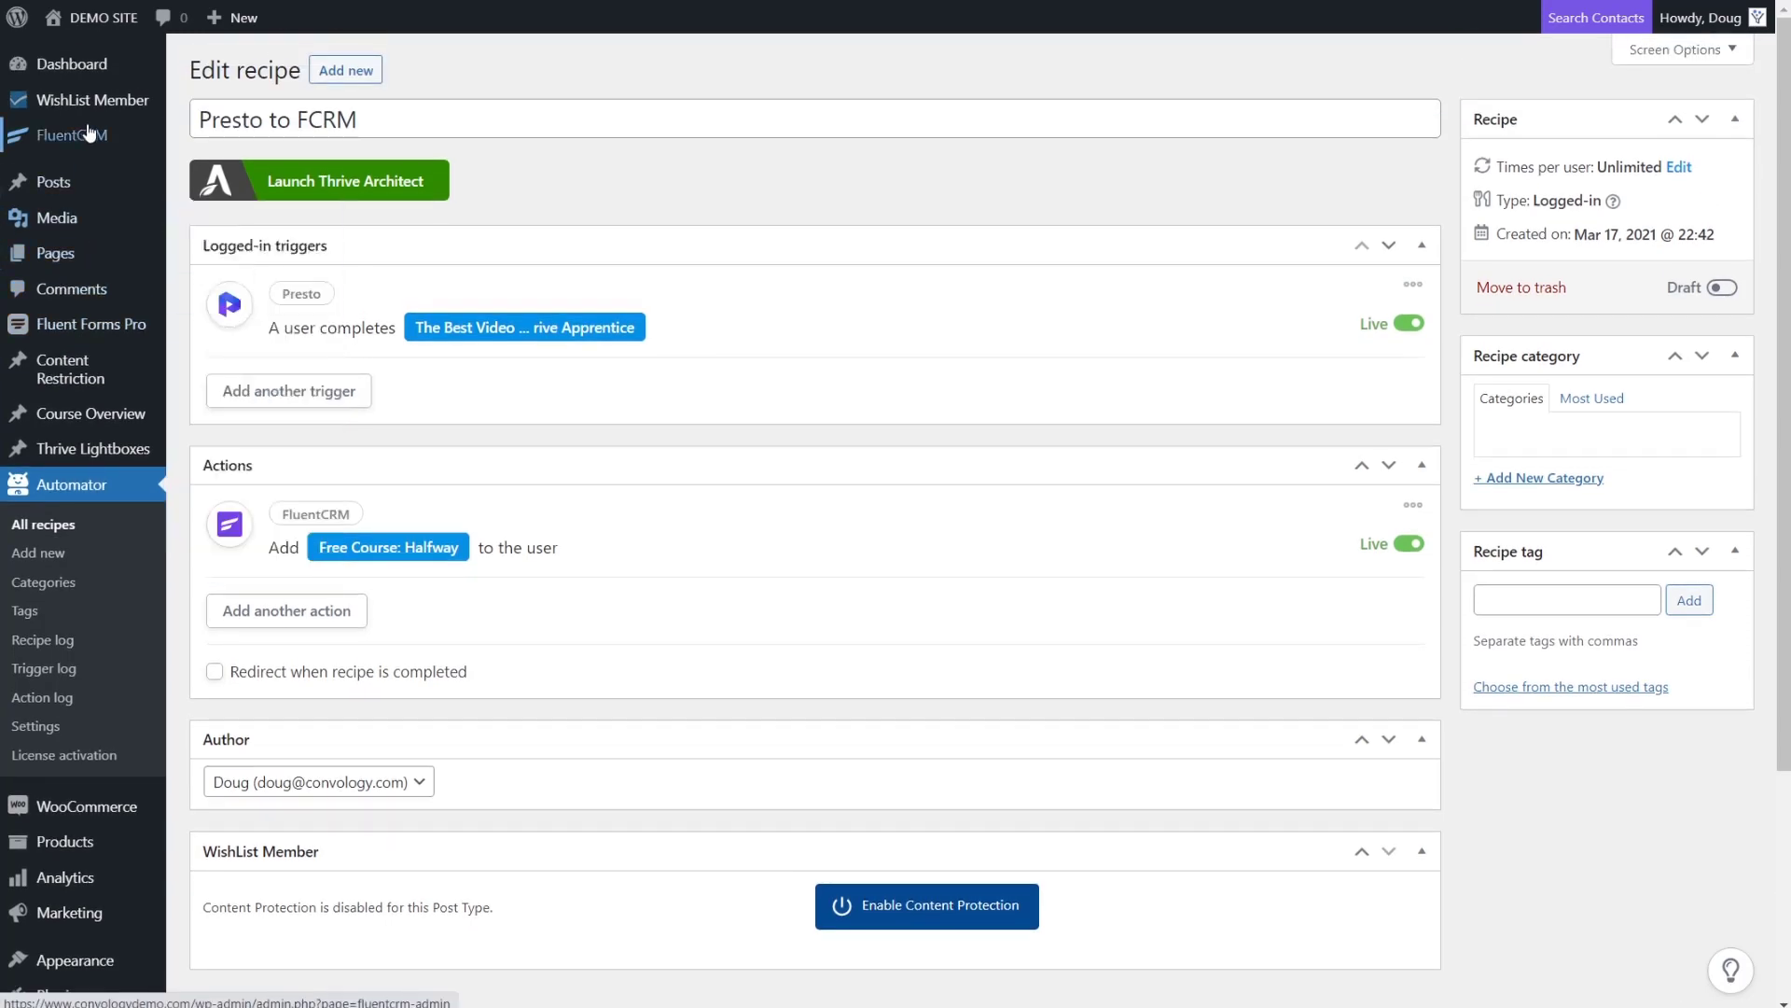
mouse_move(89, 134)
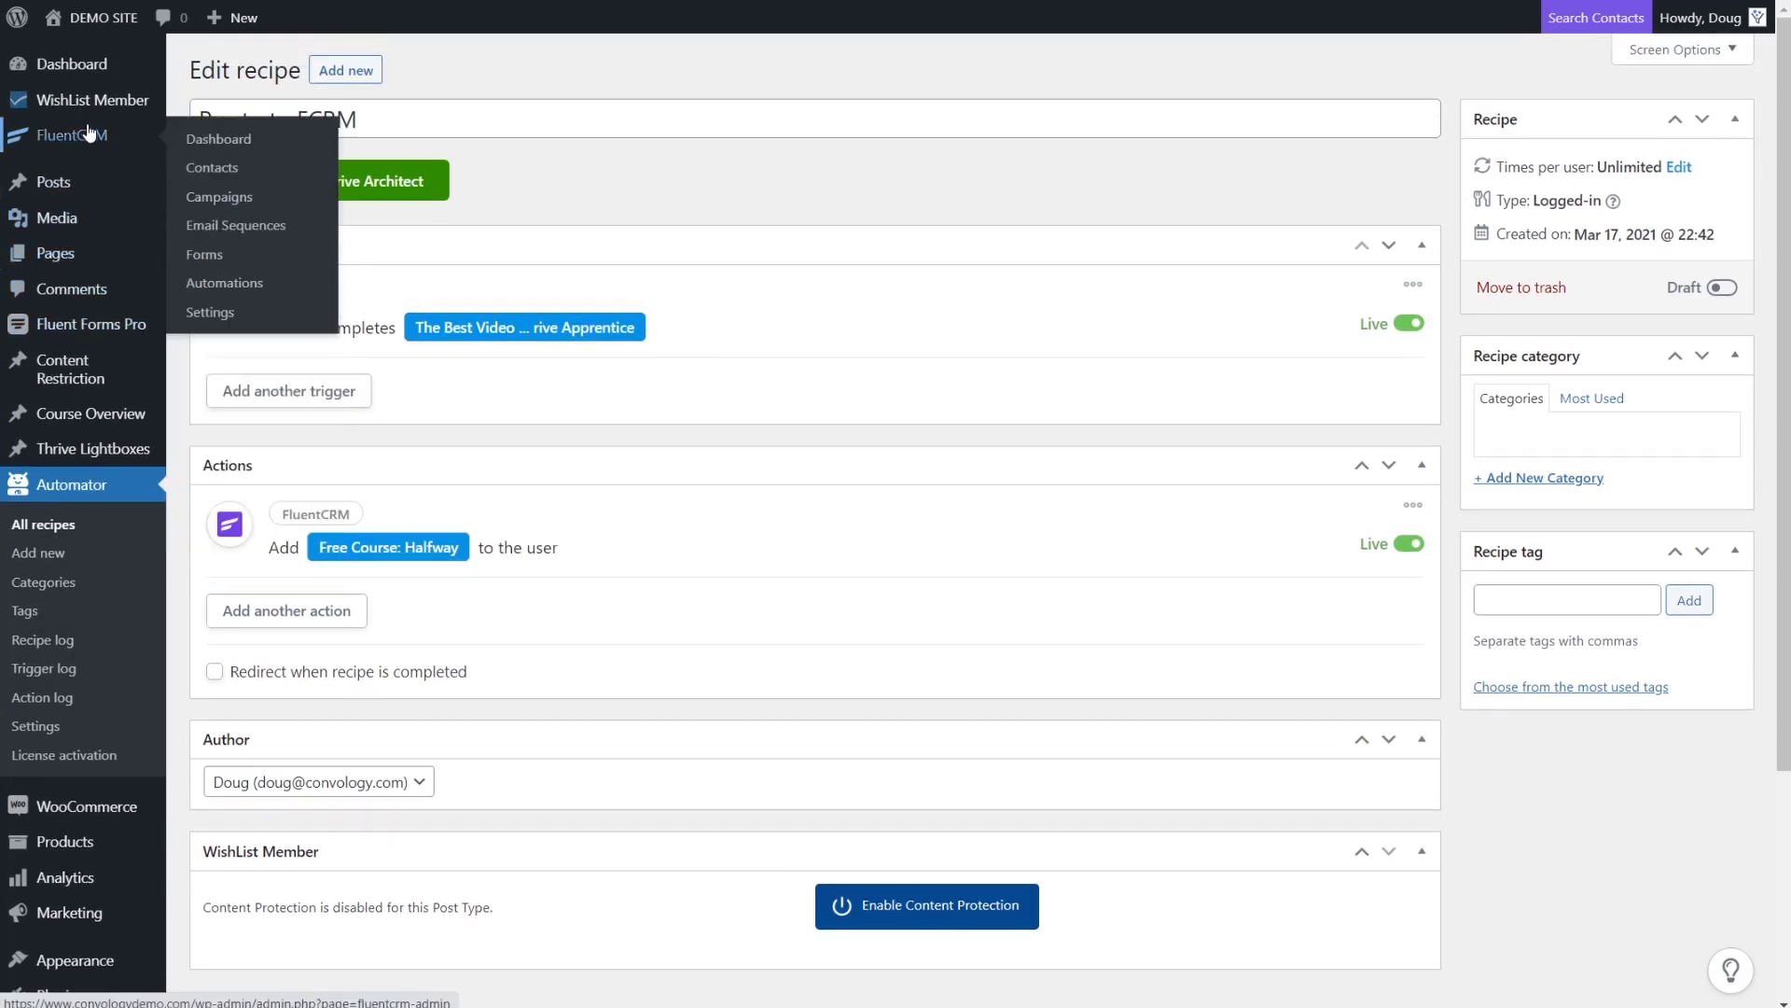
left_click(223, 148)
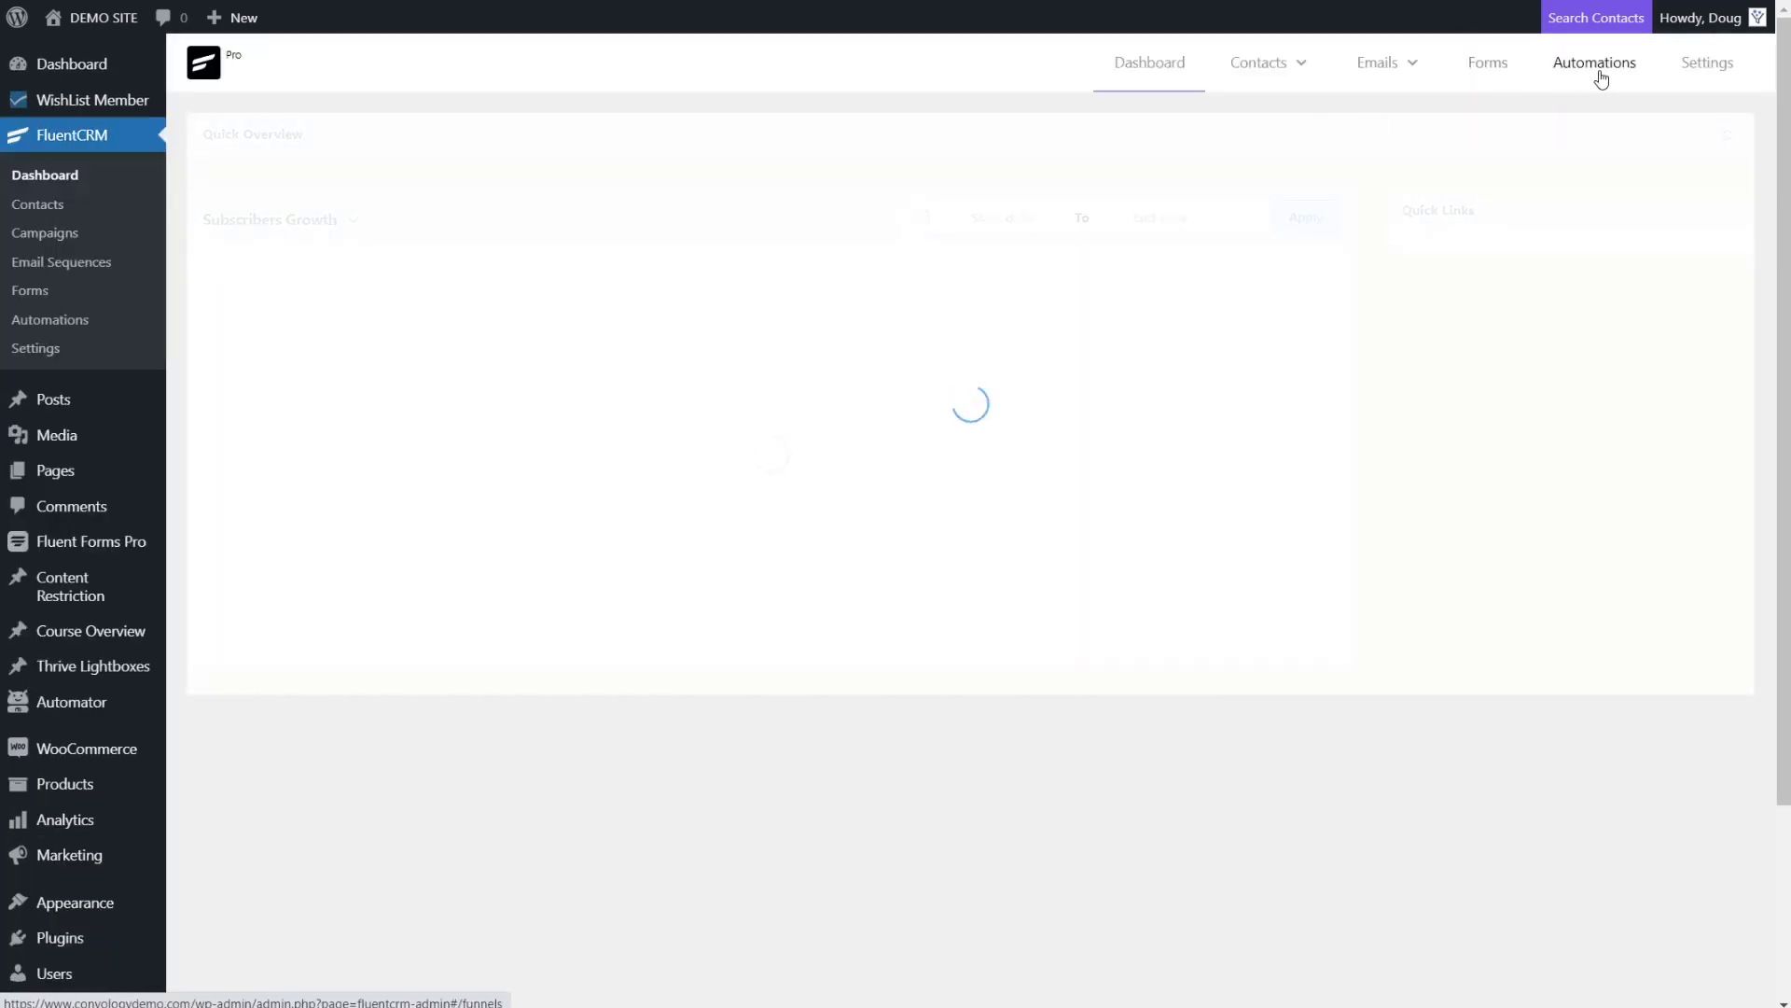
left_click(1598, 73)
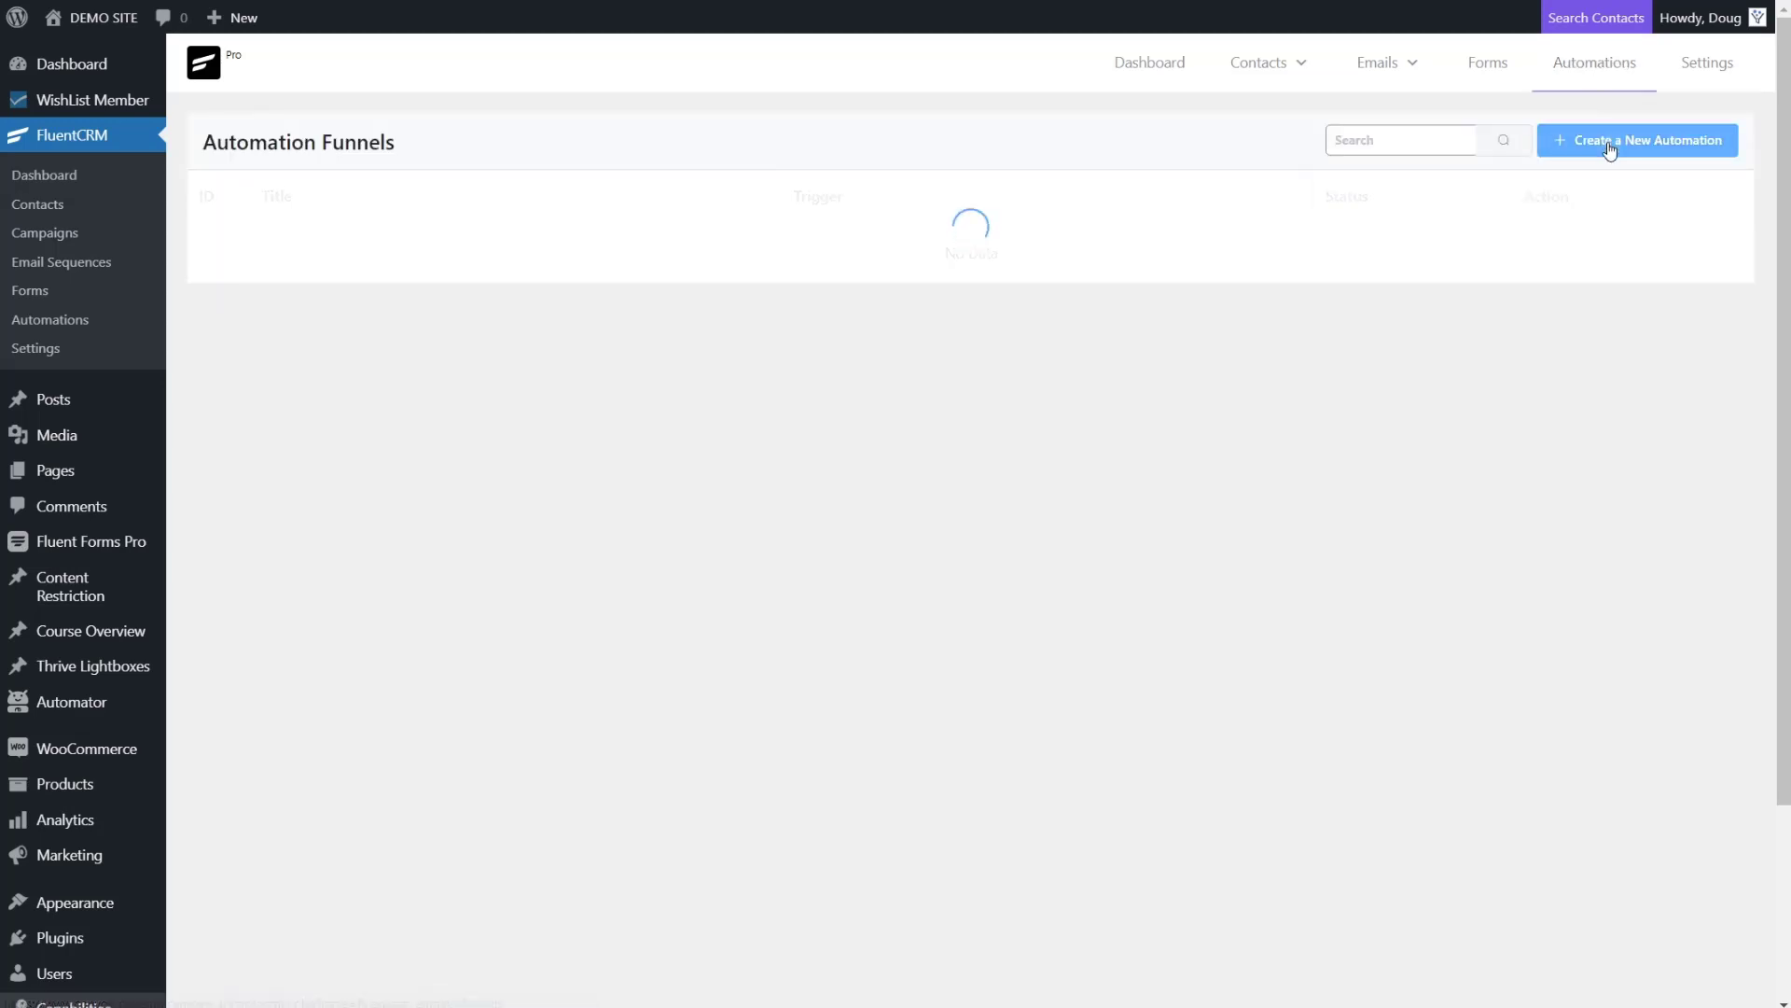
left_click(1597, 149)
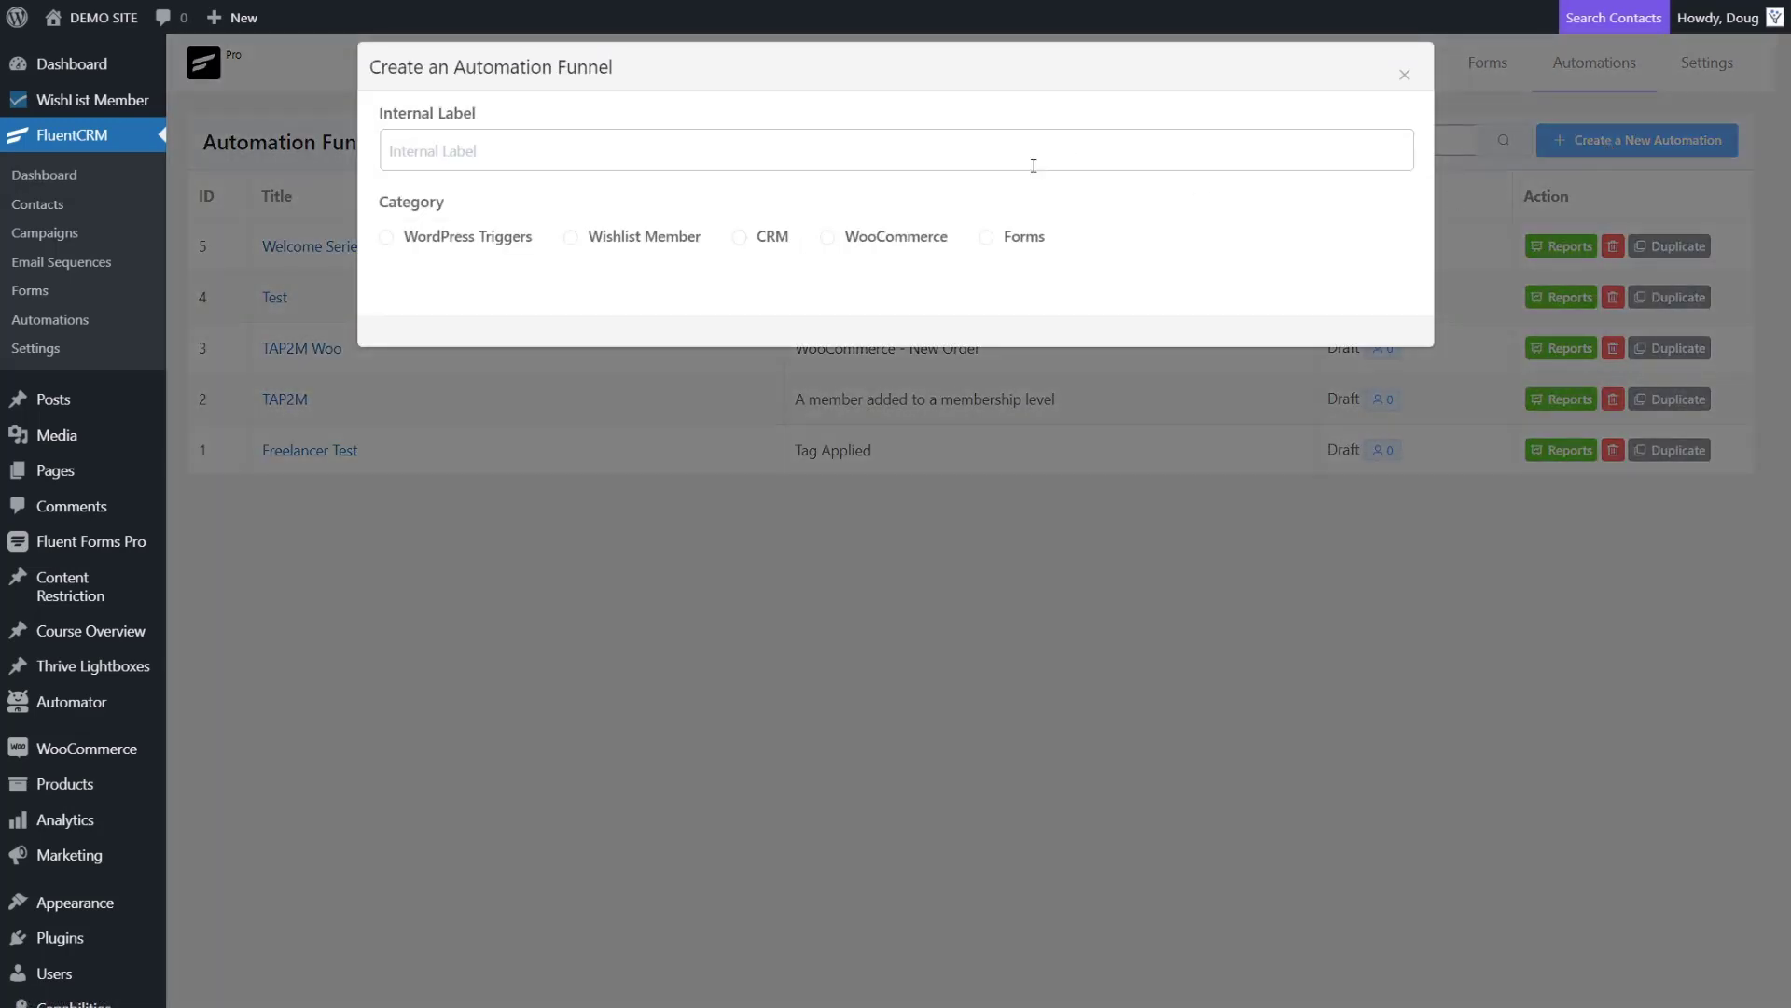
Choose the CRM Tag Applied trigger and name the funnel 'Free Course: Halfway'
left_click(755, 248)
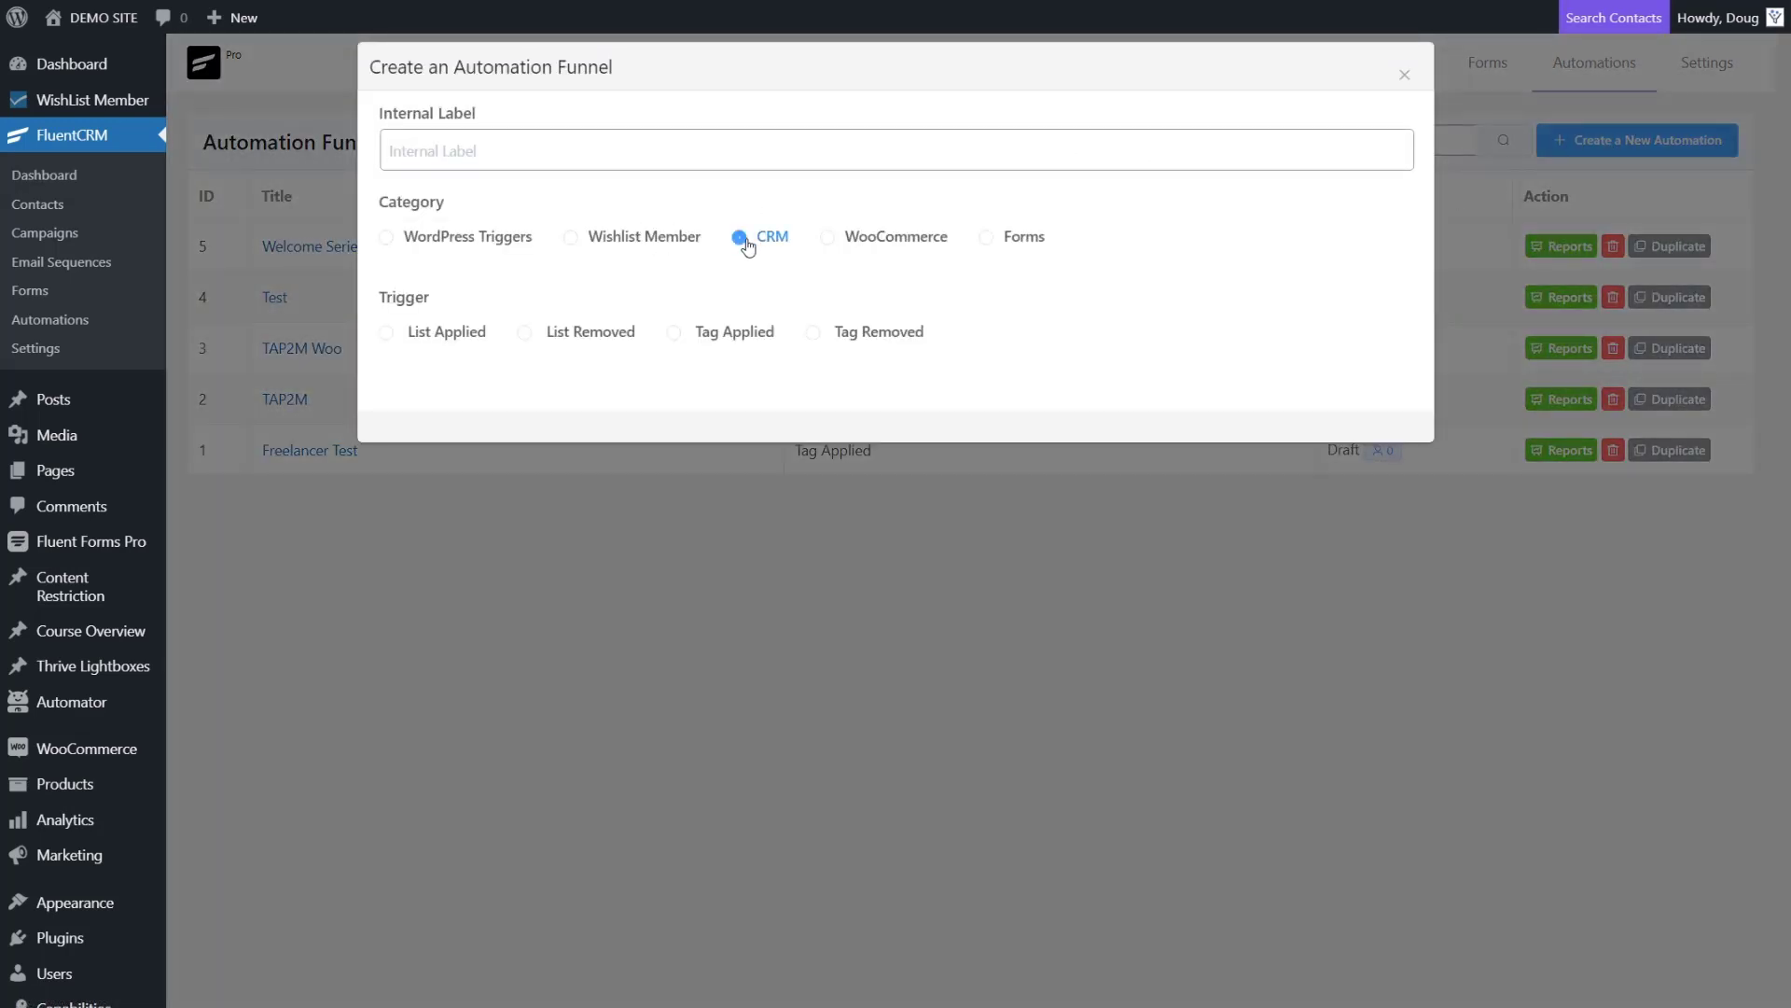
left_click(709, 334)
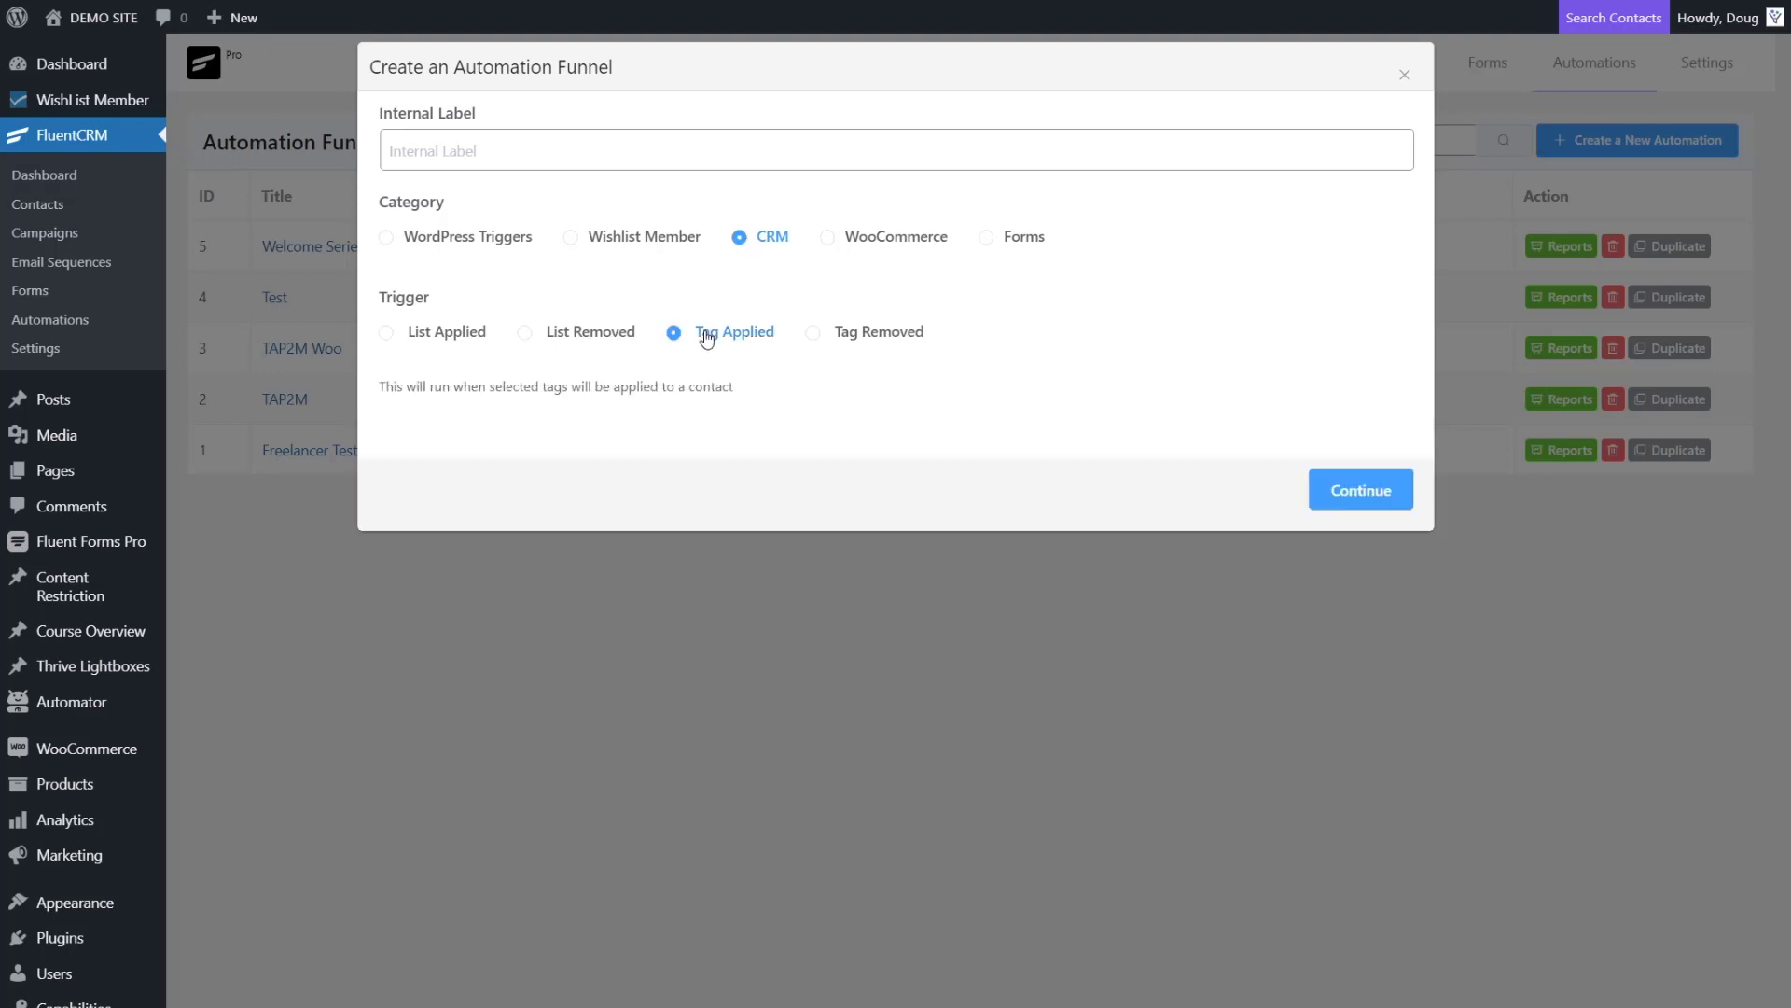
left_click(1362, 492)
left_click(517, 152)
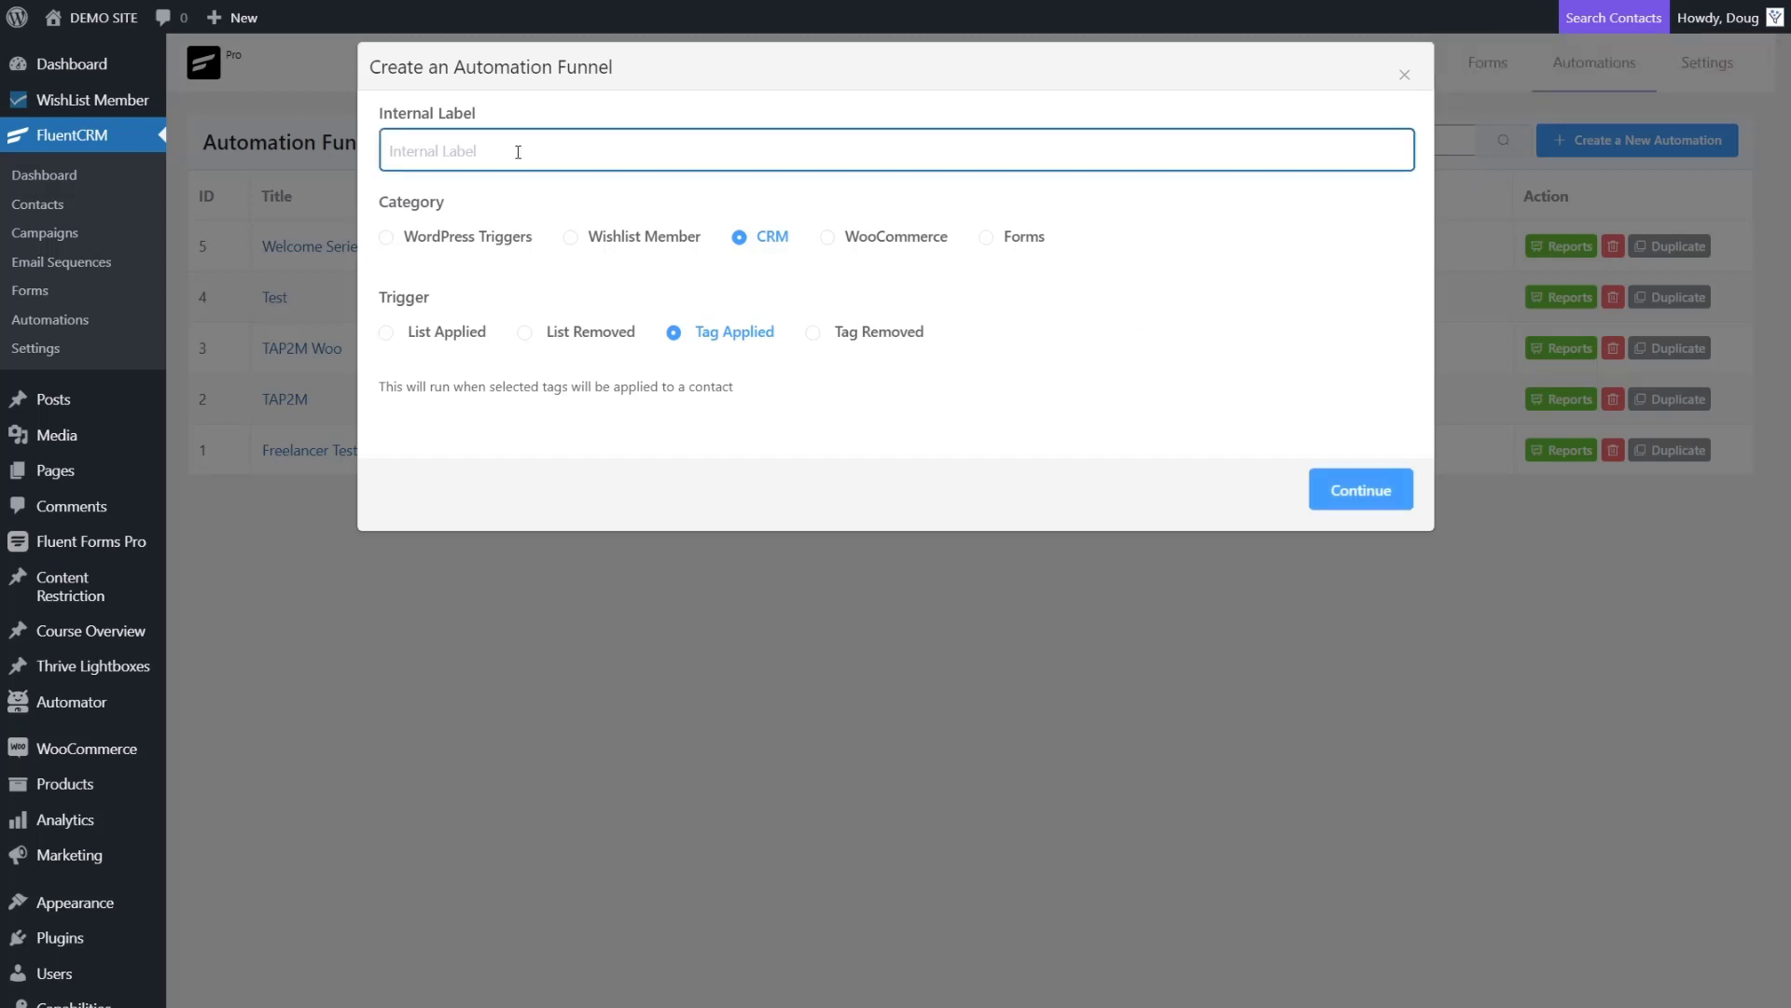
type("Free Course: Halfway")
left_click(1344, 492)
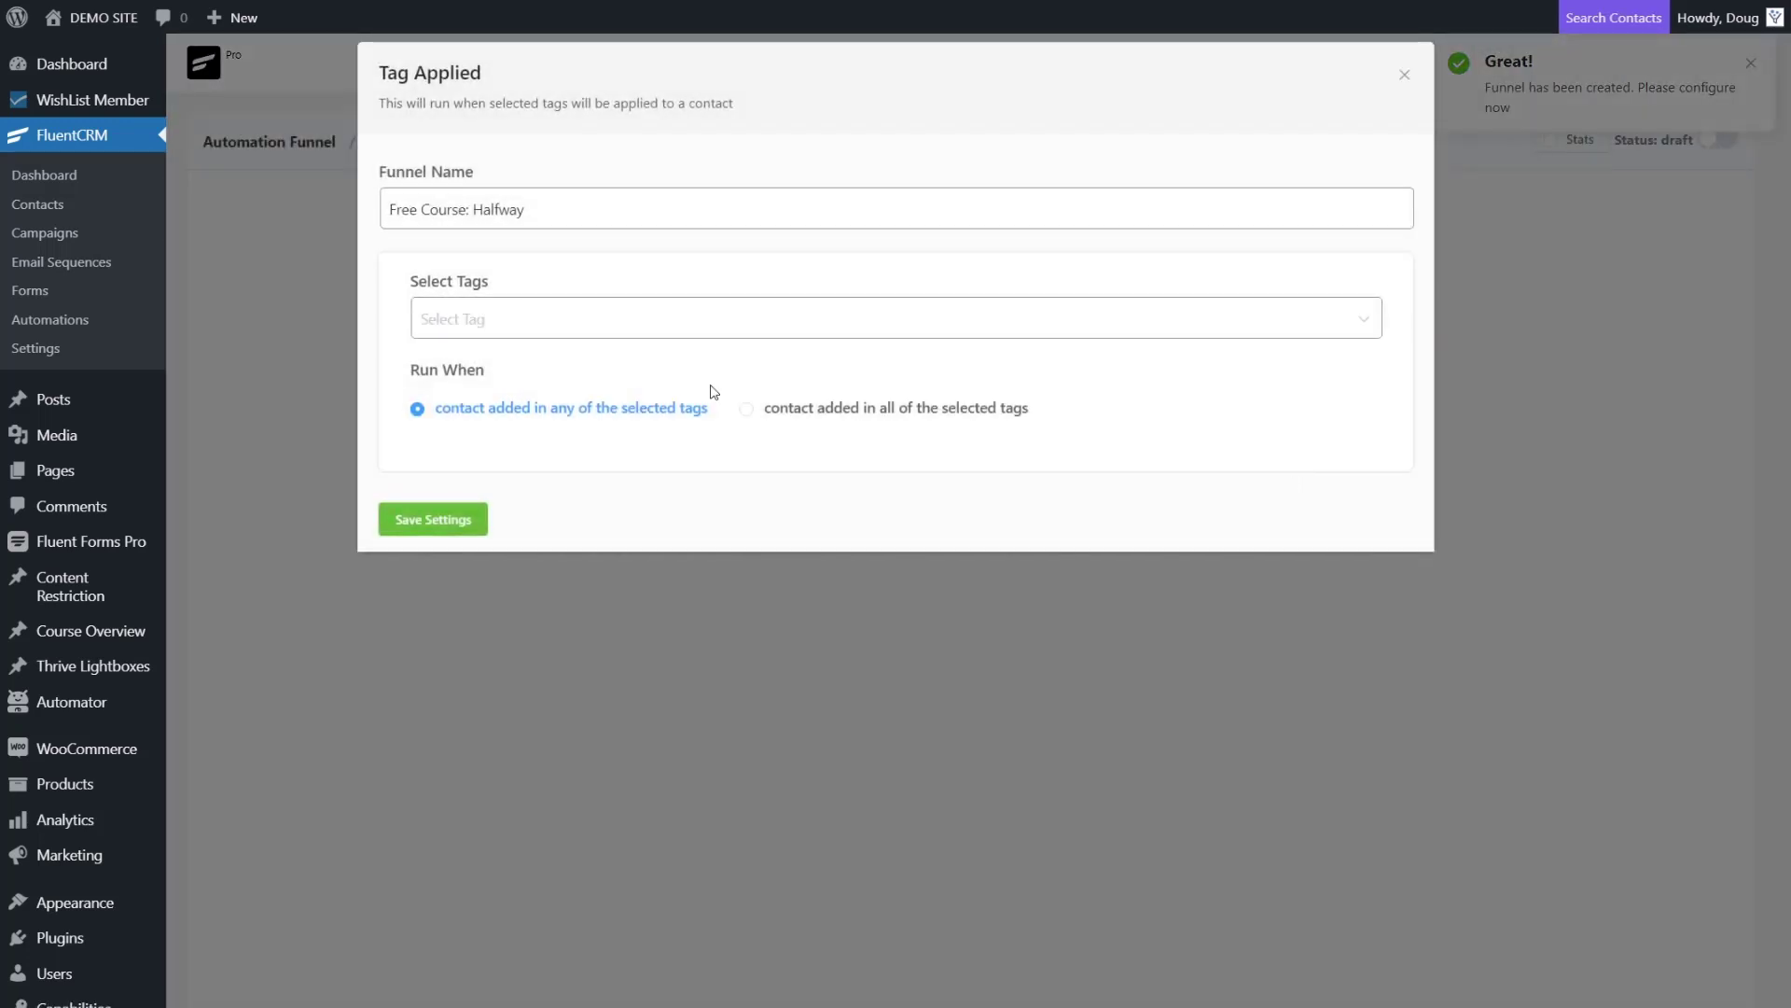
Set the Tag Applied trigger to the 'Free Course: Halfway' tag and save the settings
left_click(491, 323)
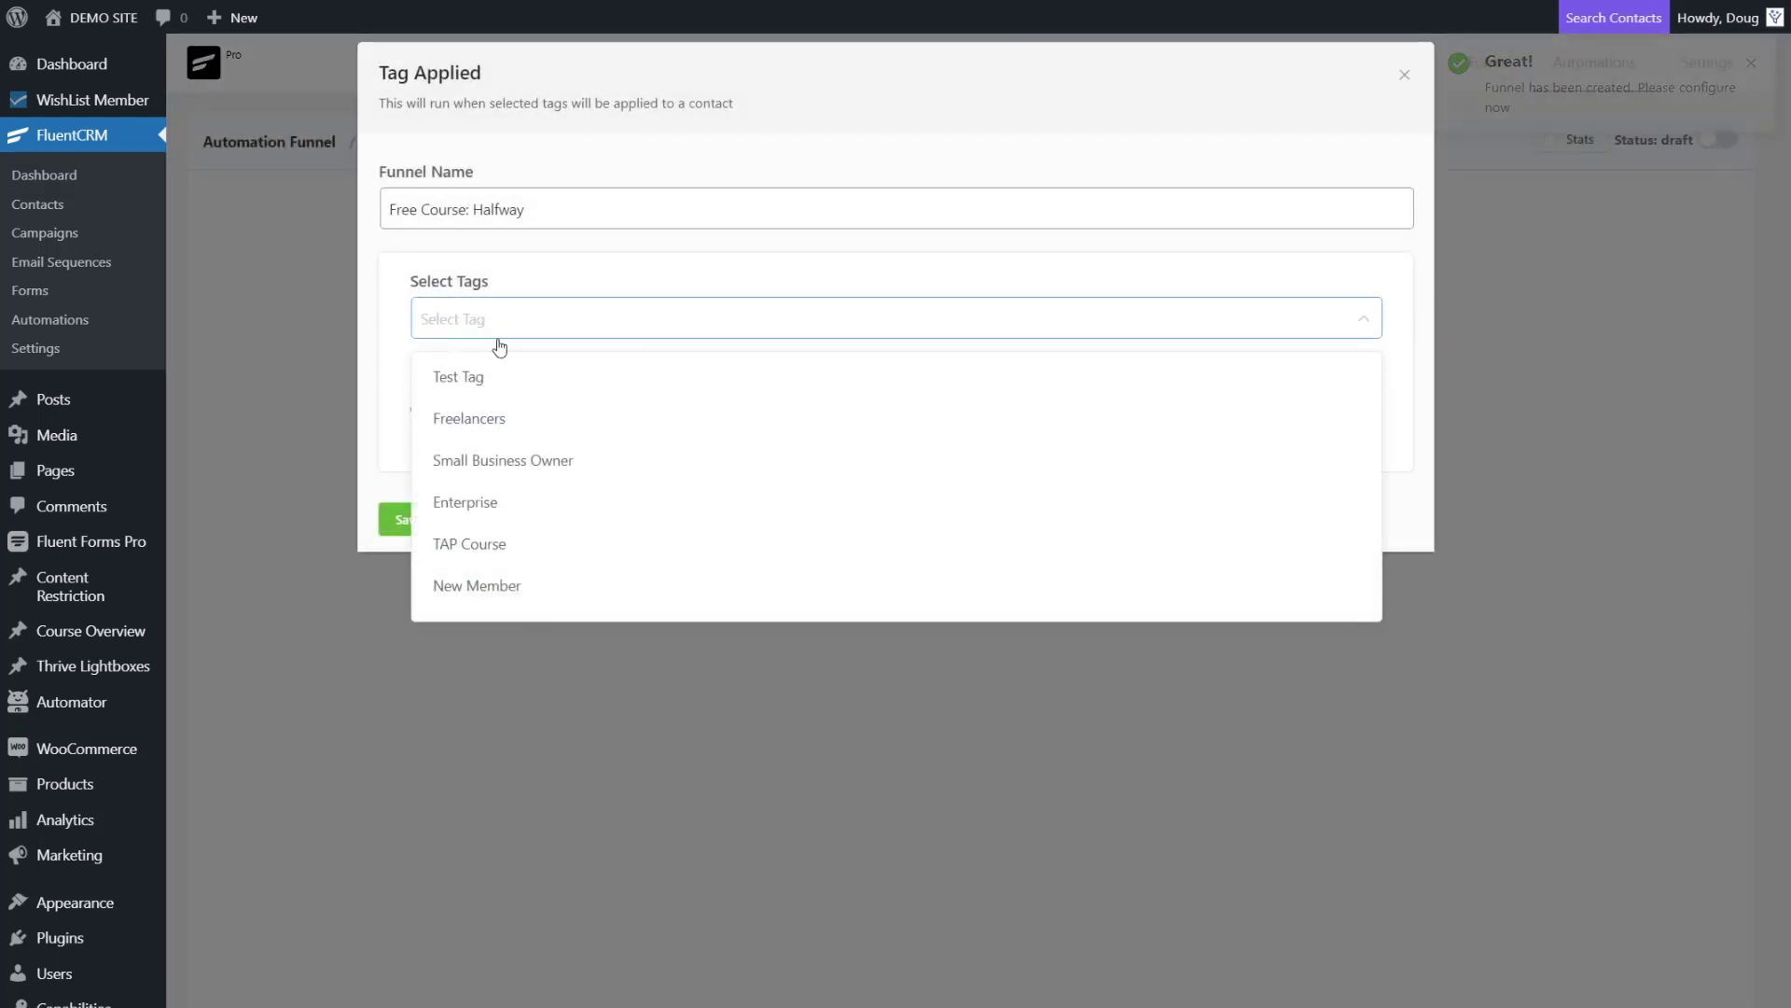
scroll(532, 439, "down", 1)
left_click(500, 592)
left_click(384, 348)
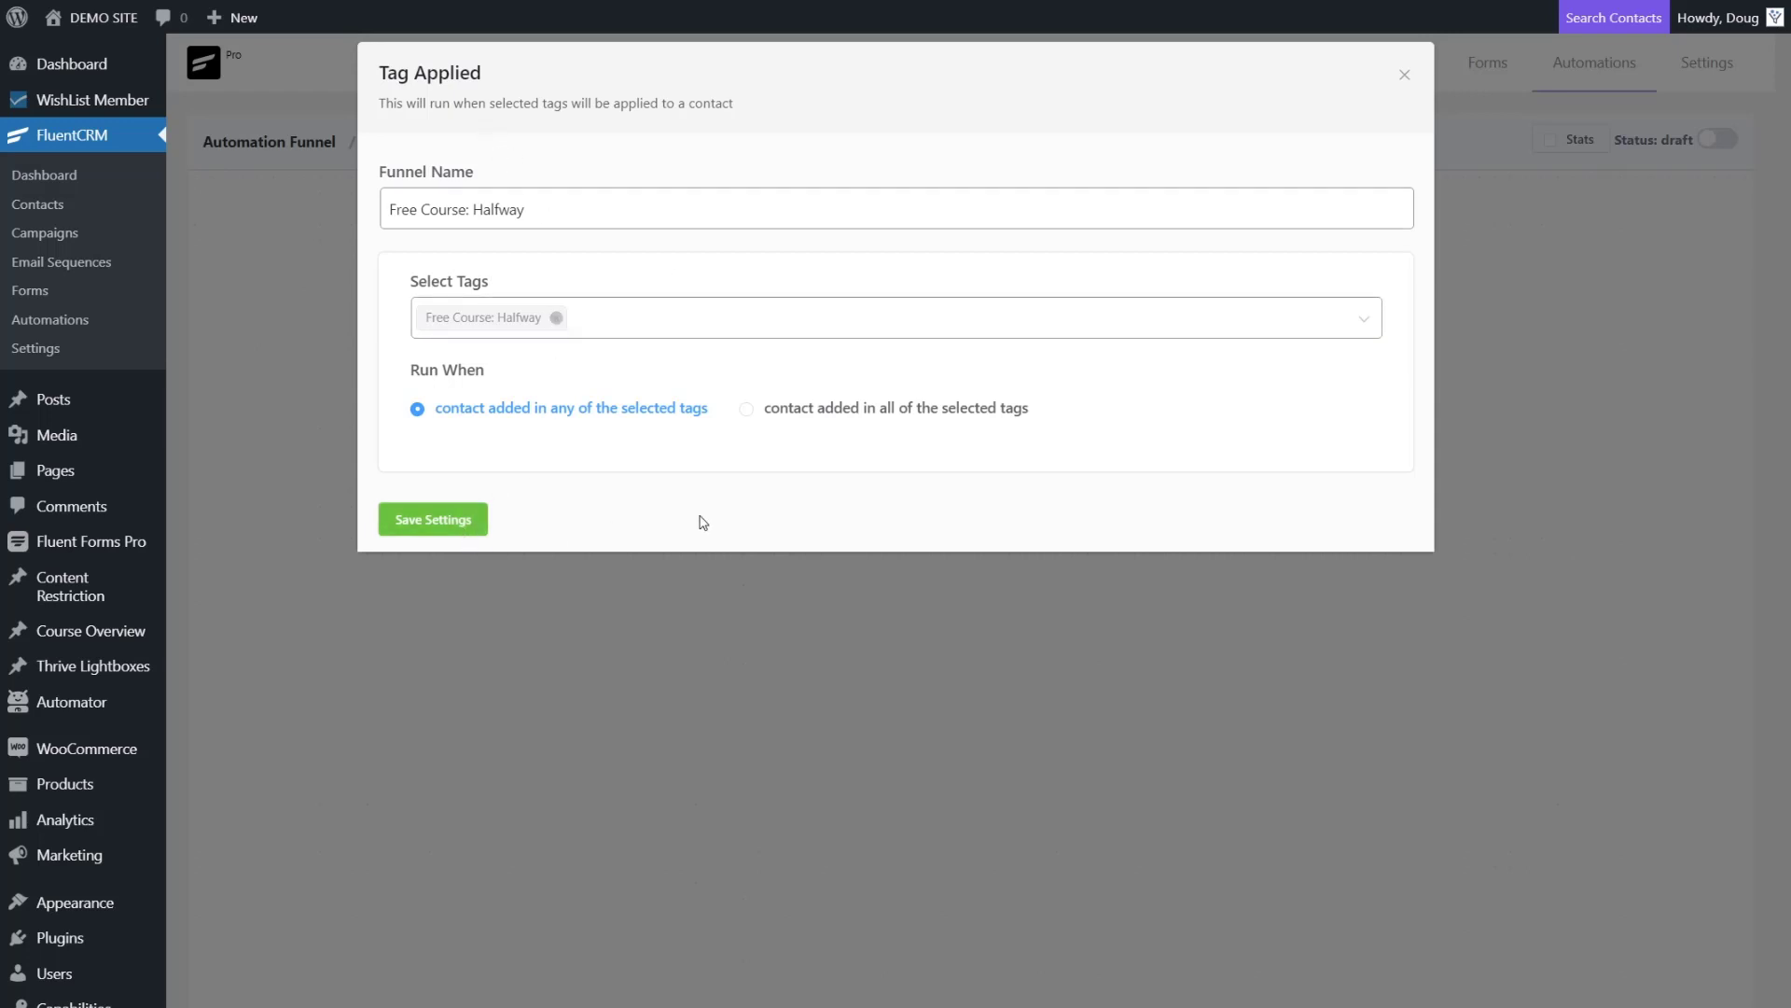
left_click(452, 523)
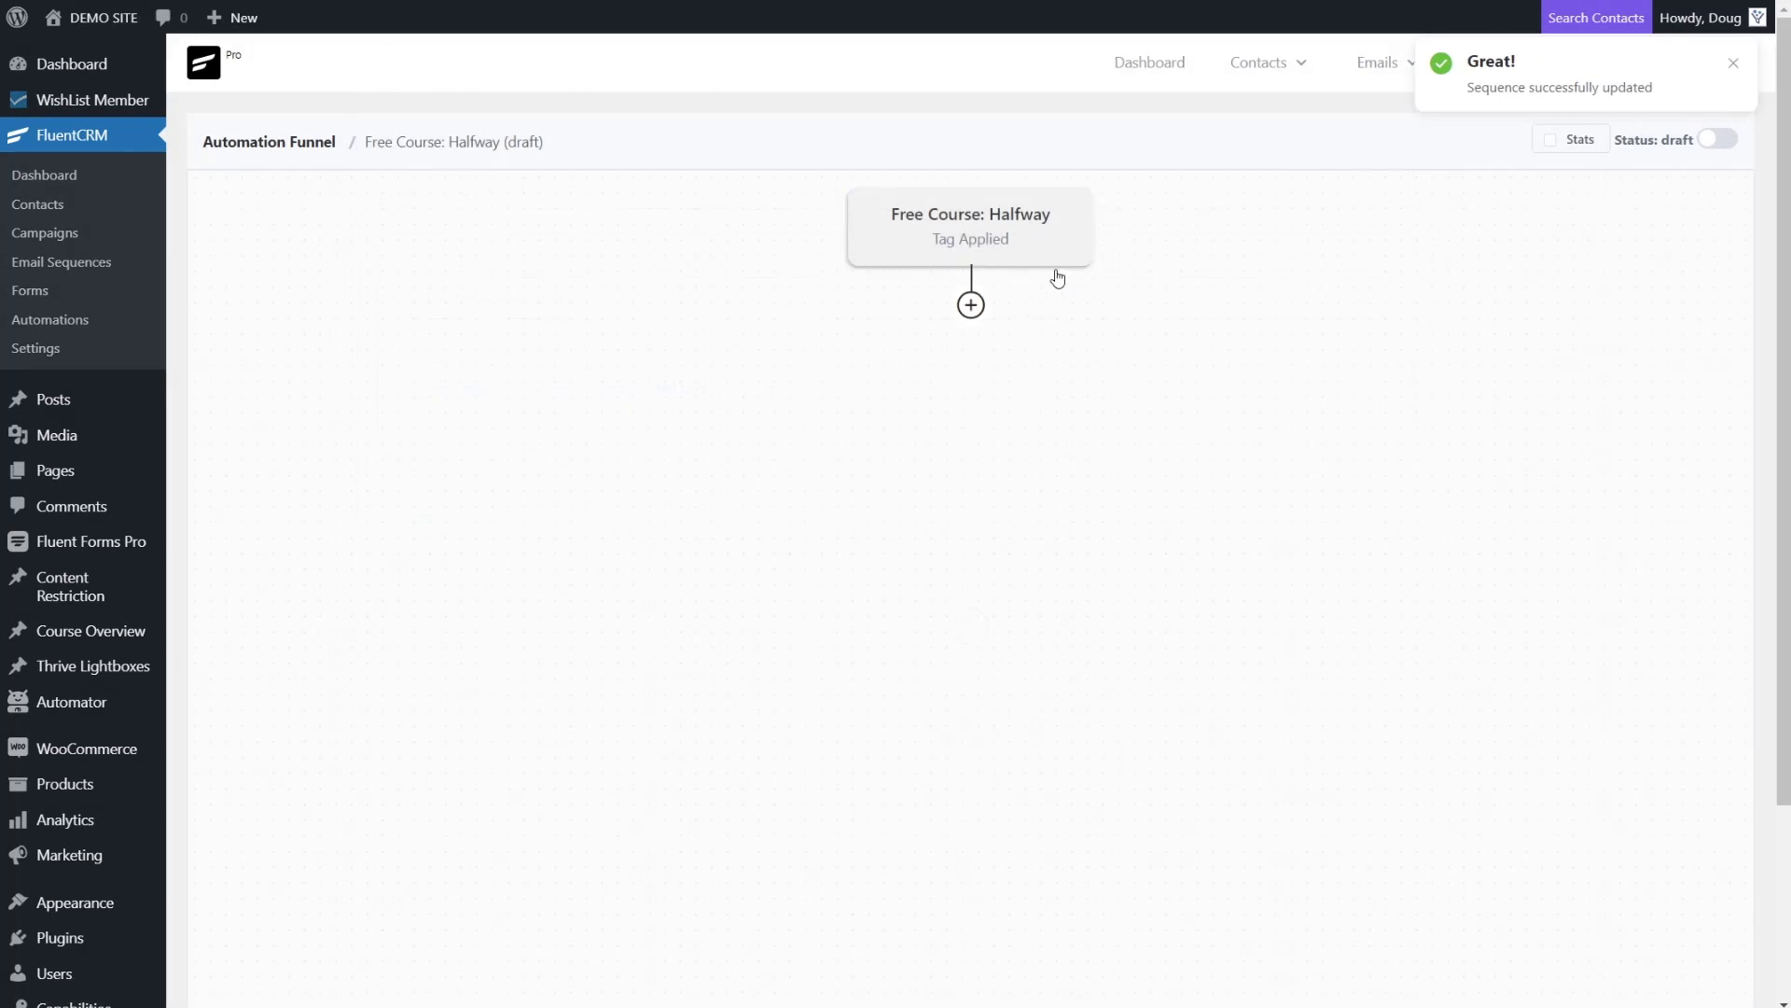
Add a Send Custom Email step with subject 'How are things going with the course?'
left_click(970, 304)
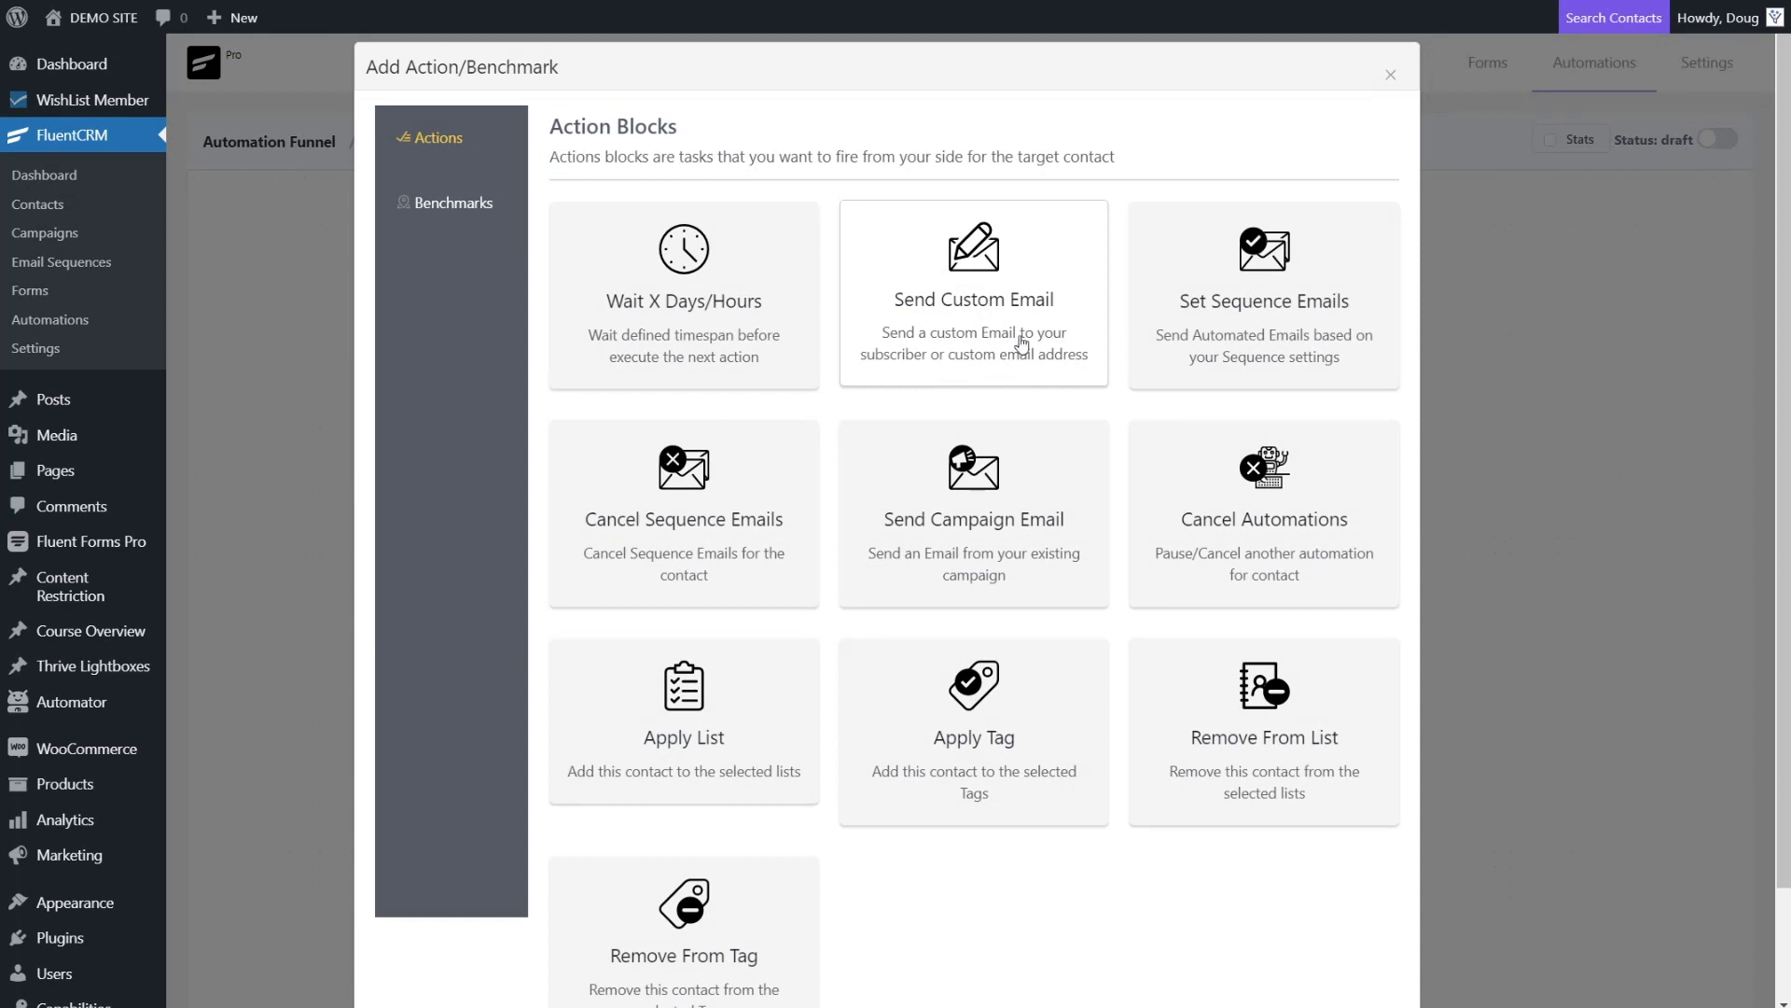
left_click(966, 334)
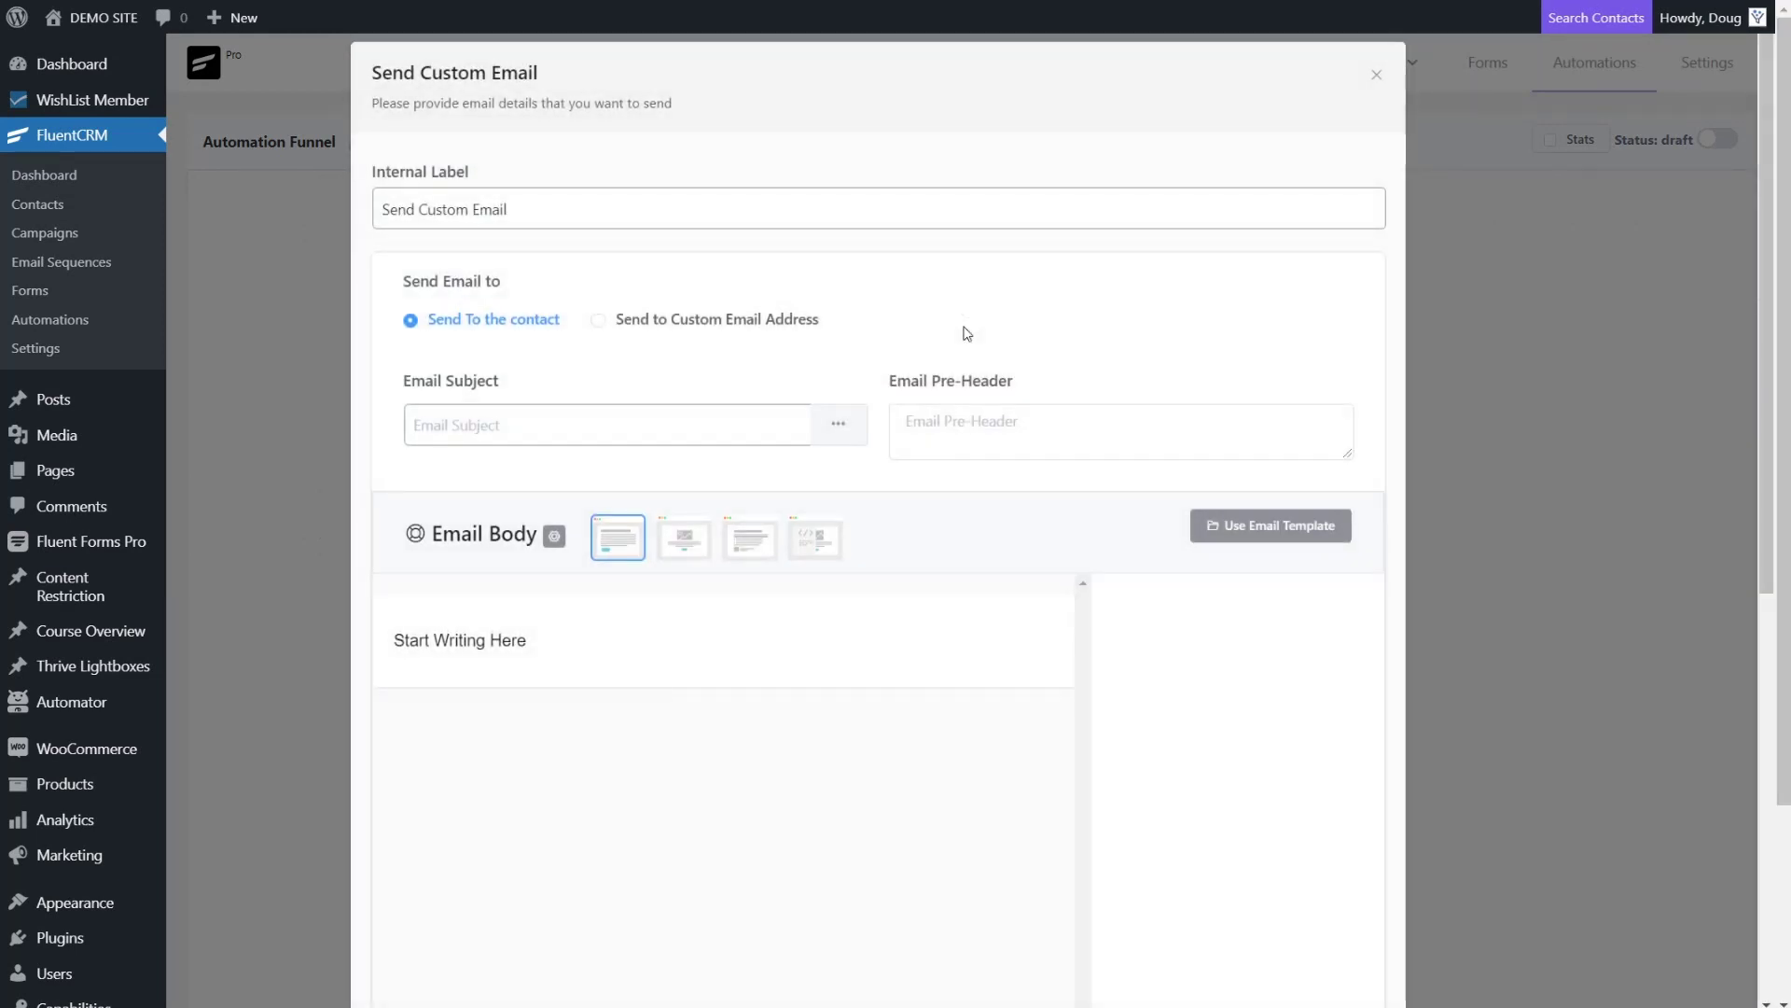
left_click(480, 411)
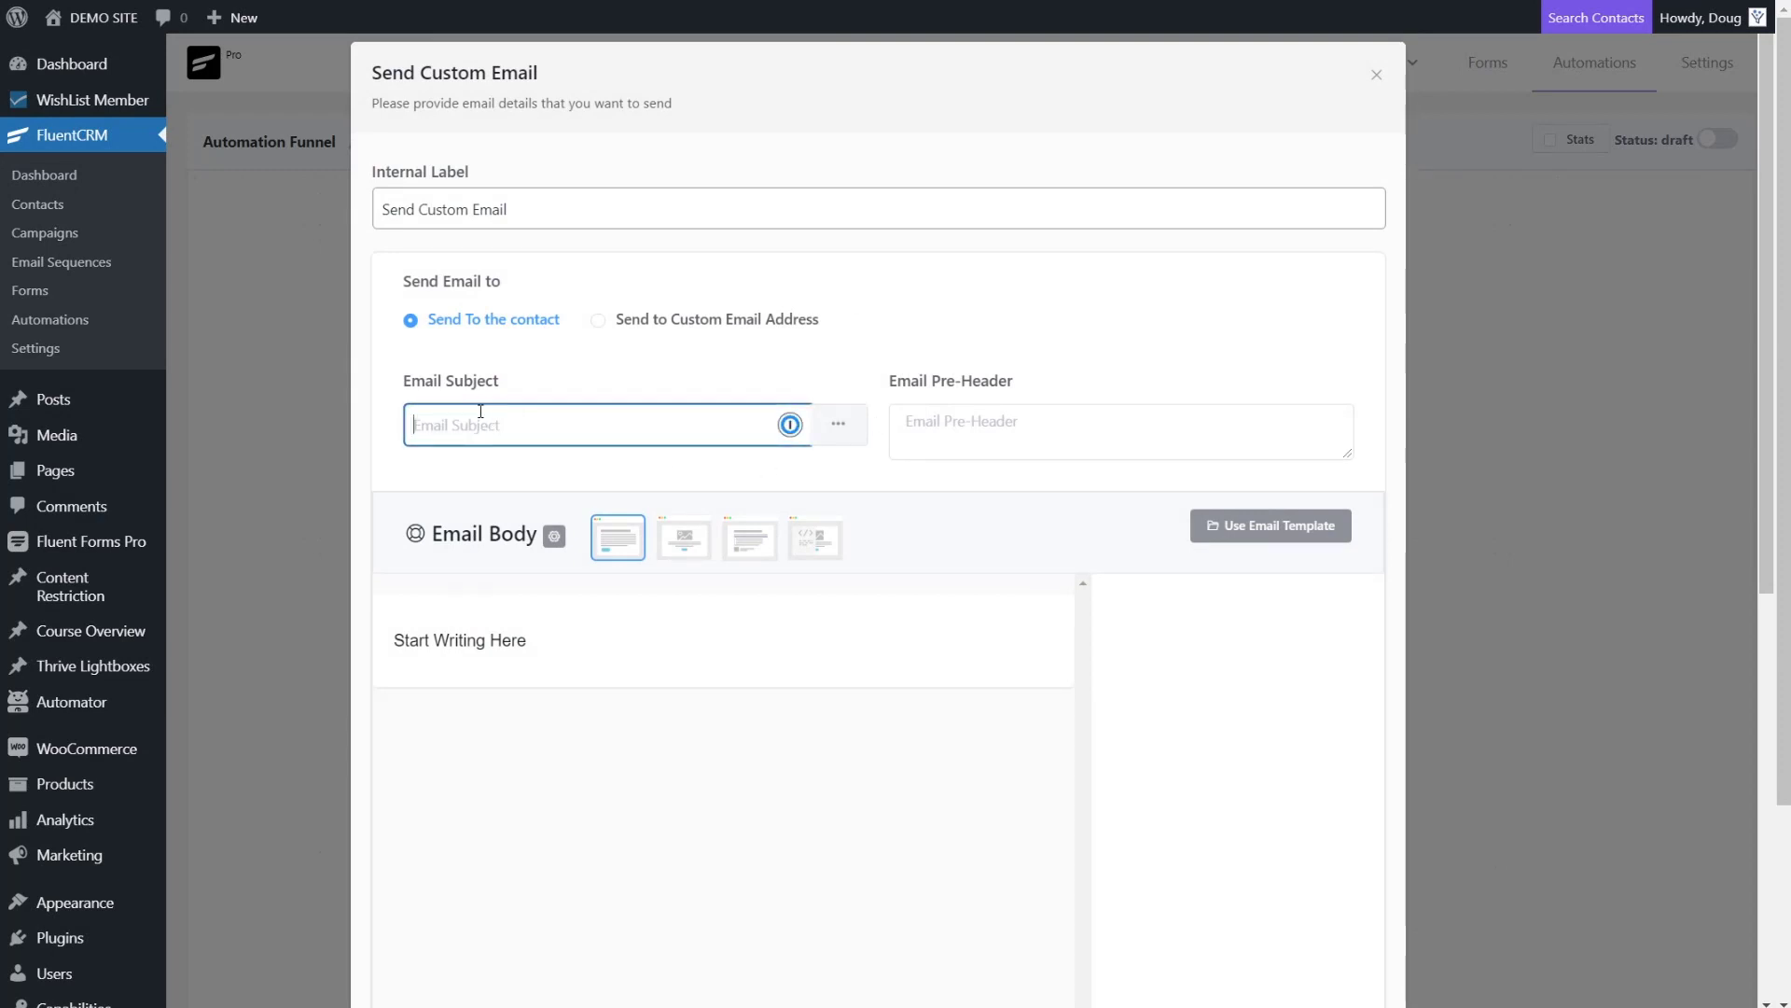
type("How are things going with the course?")
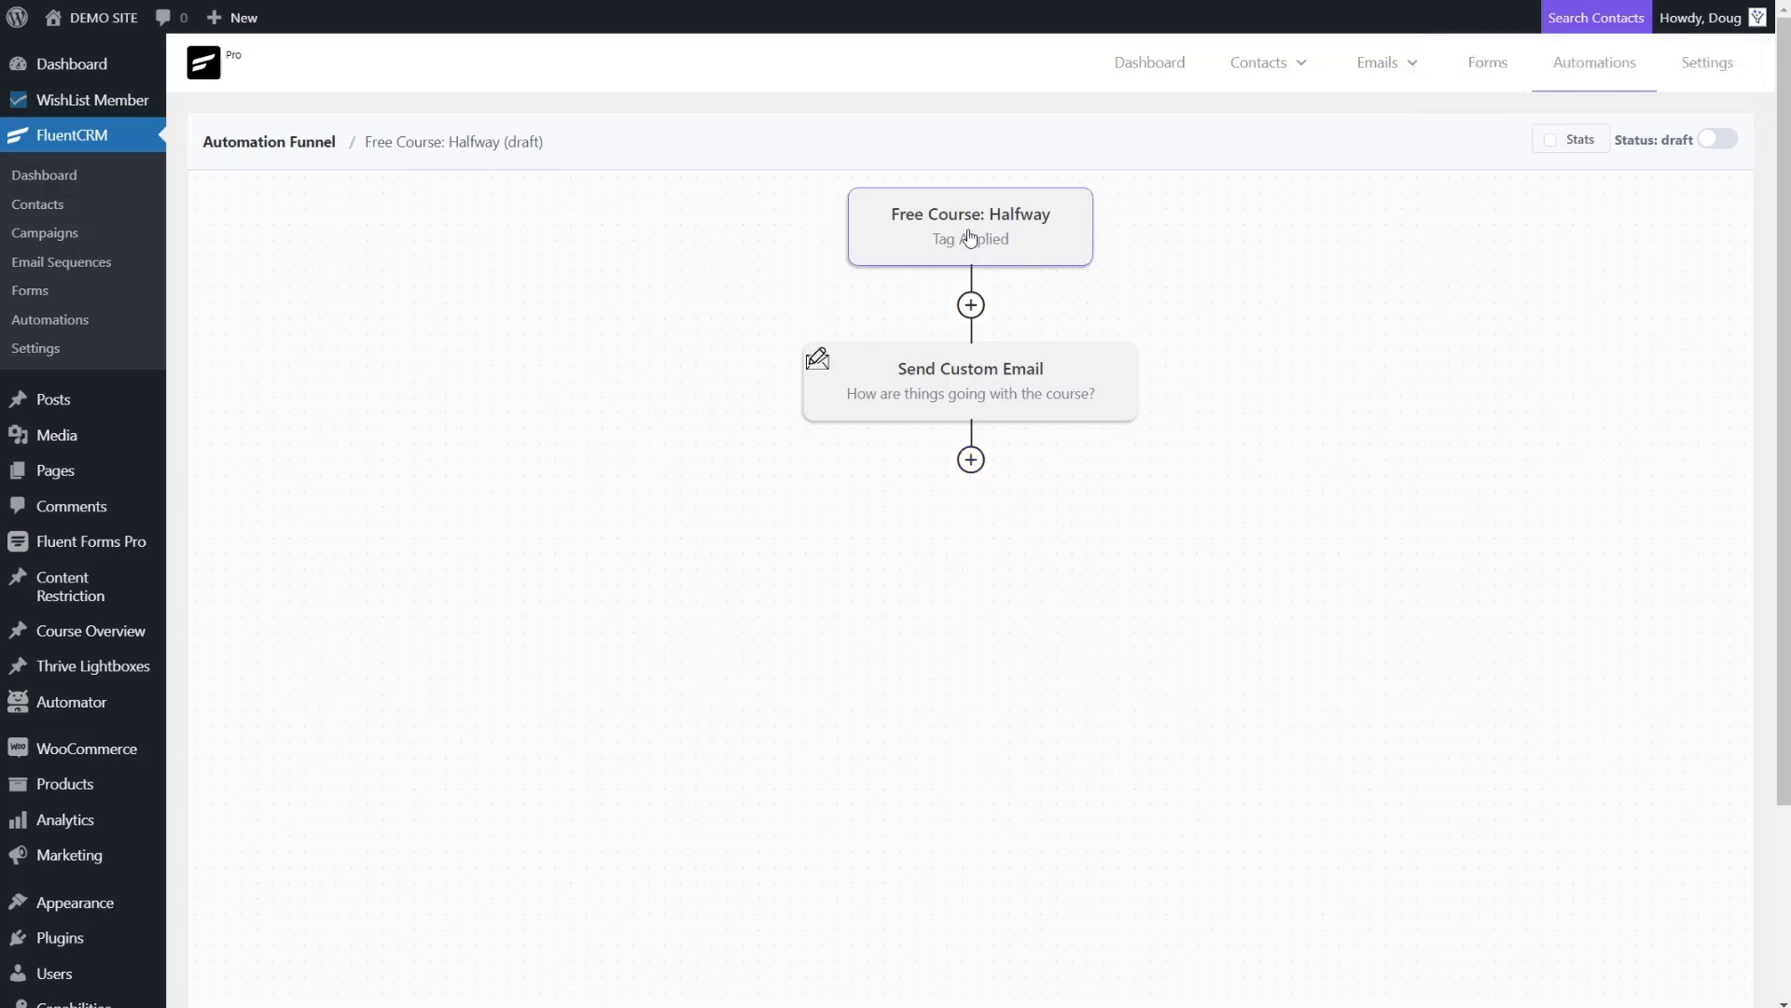
Add a Remove From Tag step after the email removing 'Free Course: Halfway', and save it
left_click(972, 459)
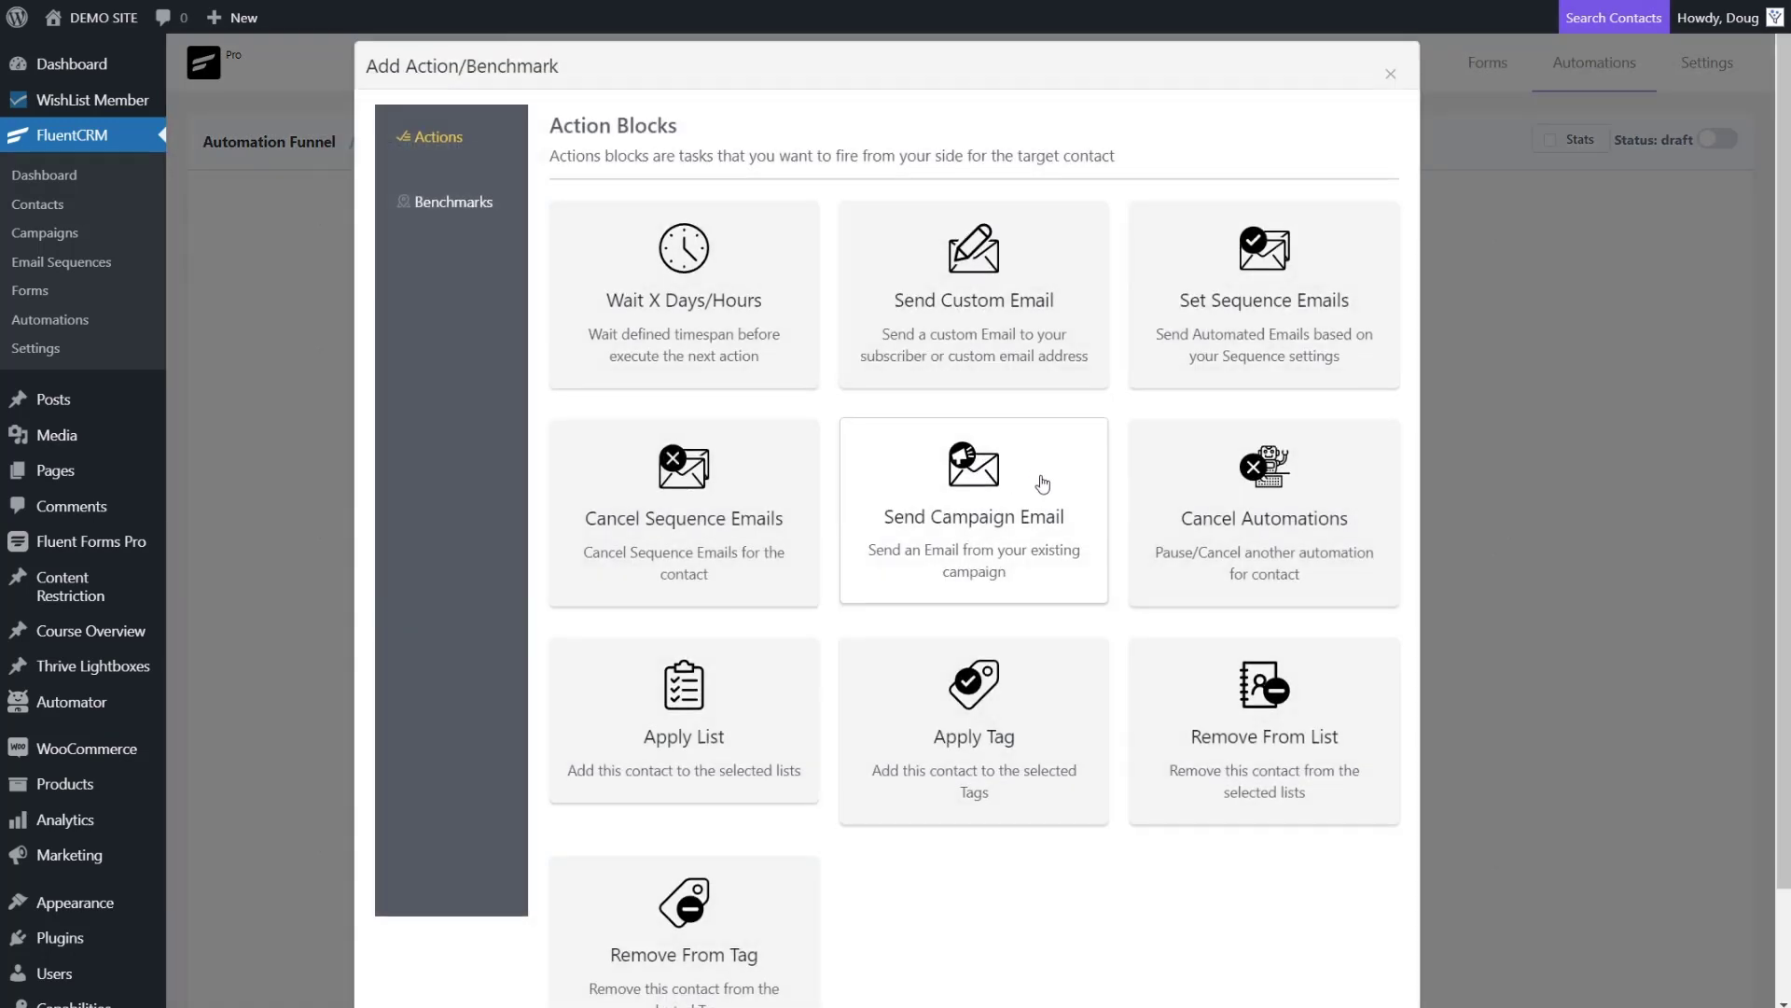
scroll(1000, 638, "down", 1)
left_click(700, 849)
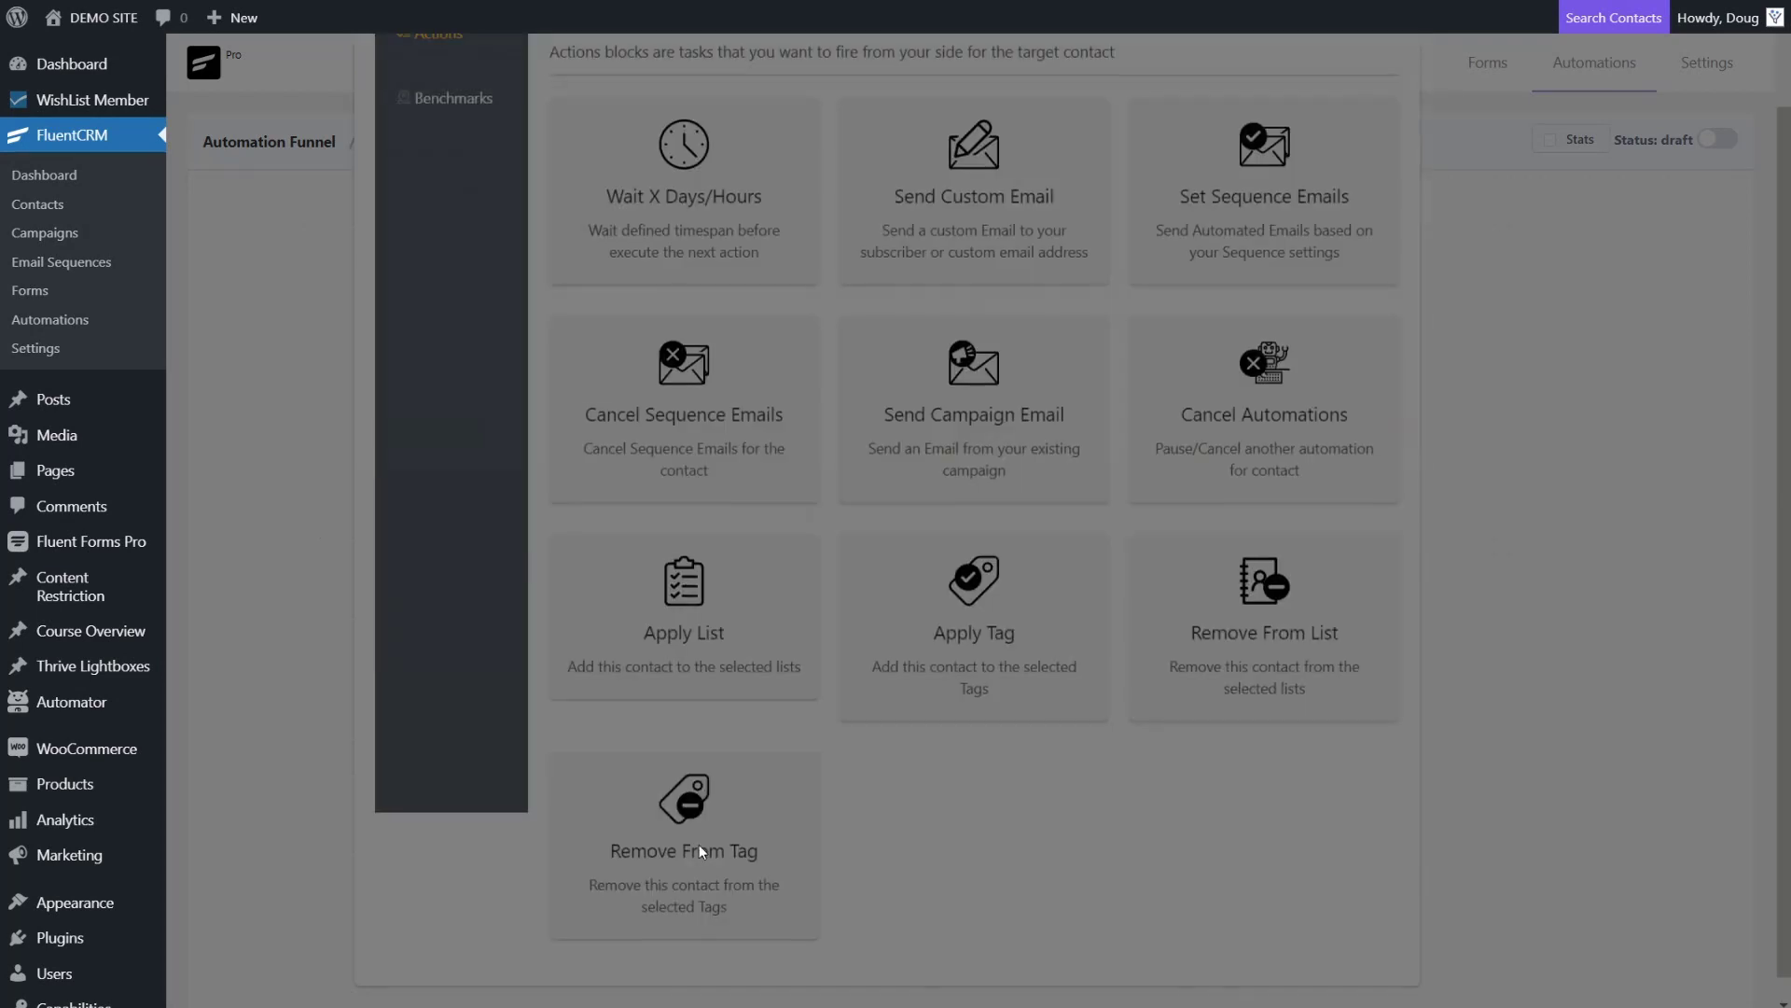
left_click(523, 313)
scroll(551, 574, "down", 1)
left_click(513, 597)
left_click(416, 455)
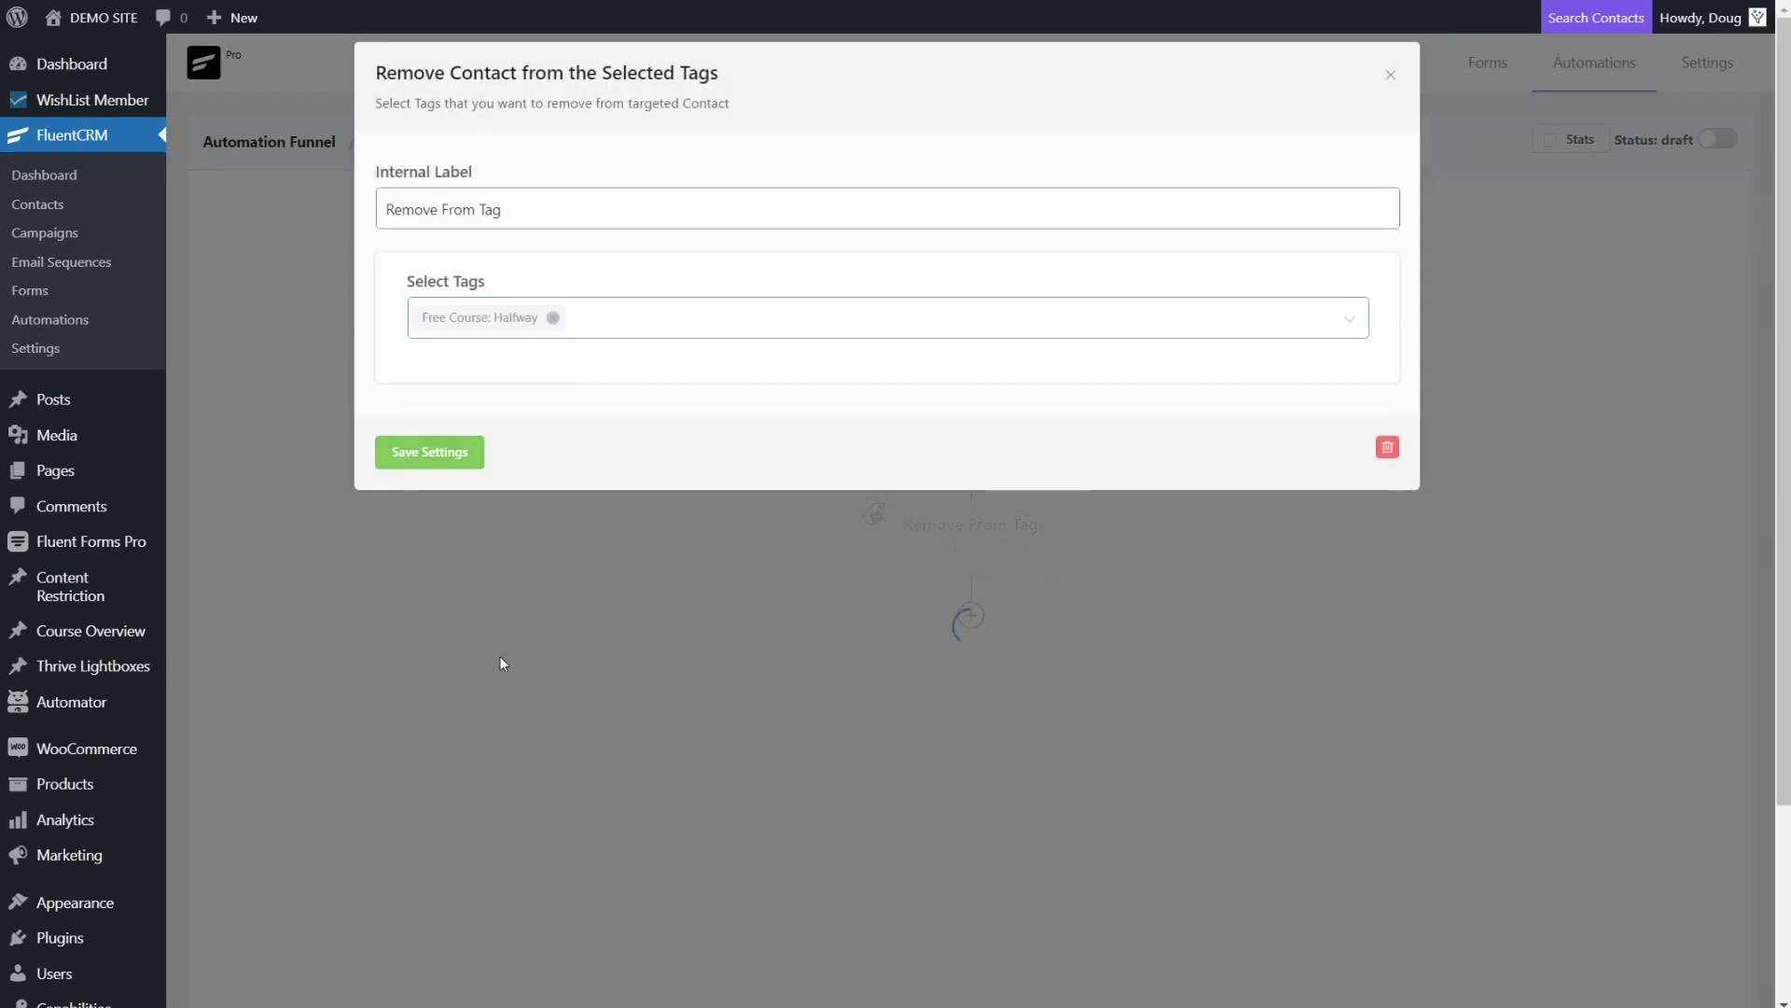